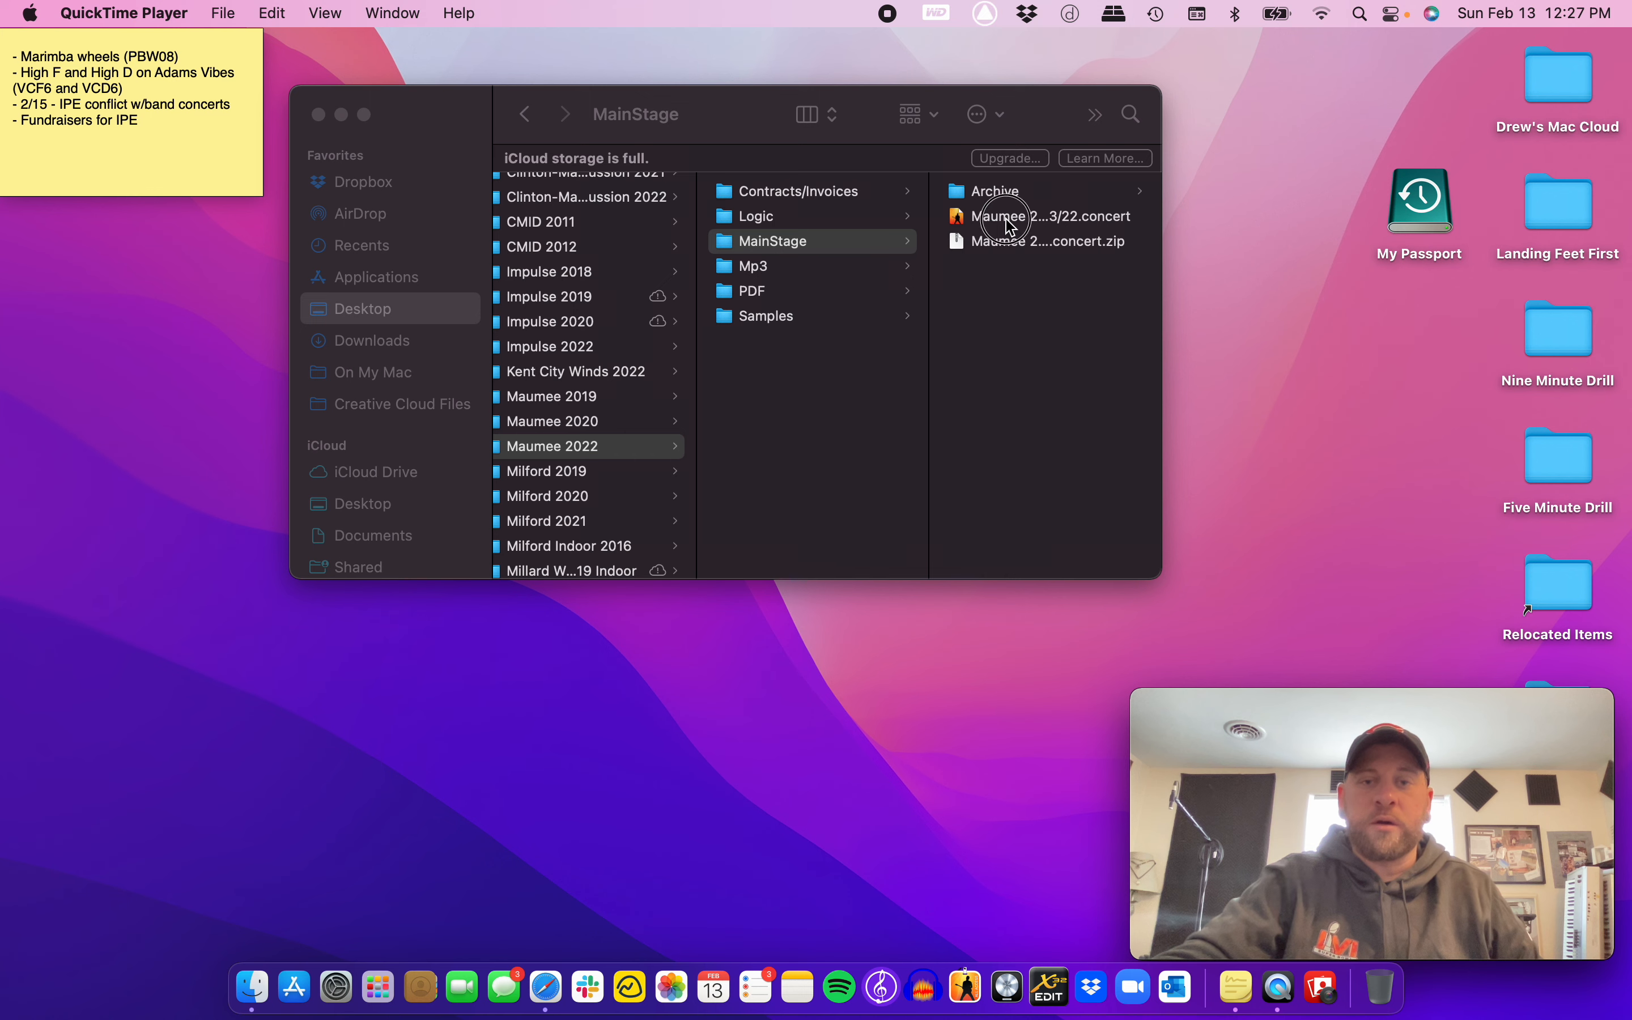
Step: Open the Maumee 2022 - 2/3/22 concert file from the Maumee 2022 MainStage folder and make its window full screen
click(1010, 226)
click(1010, 226)
double_click(795, 226)
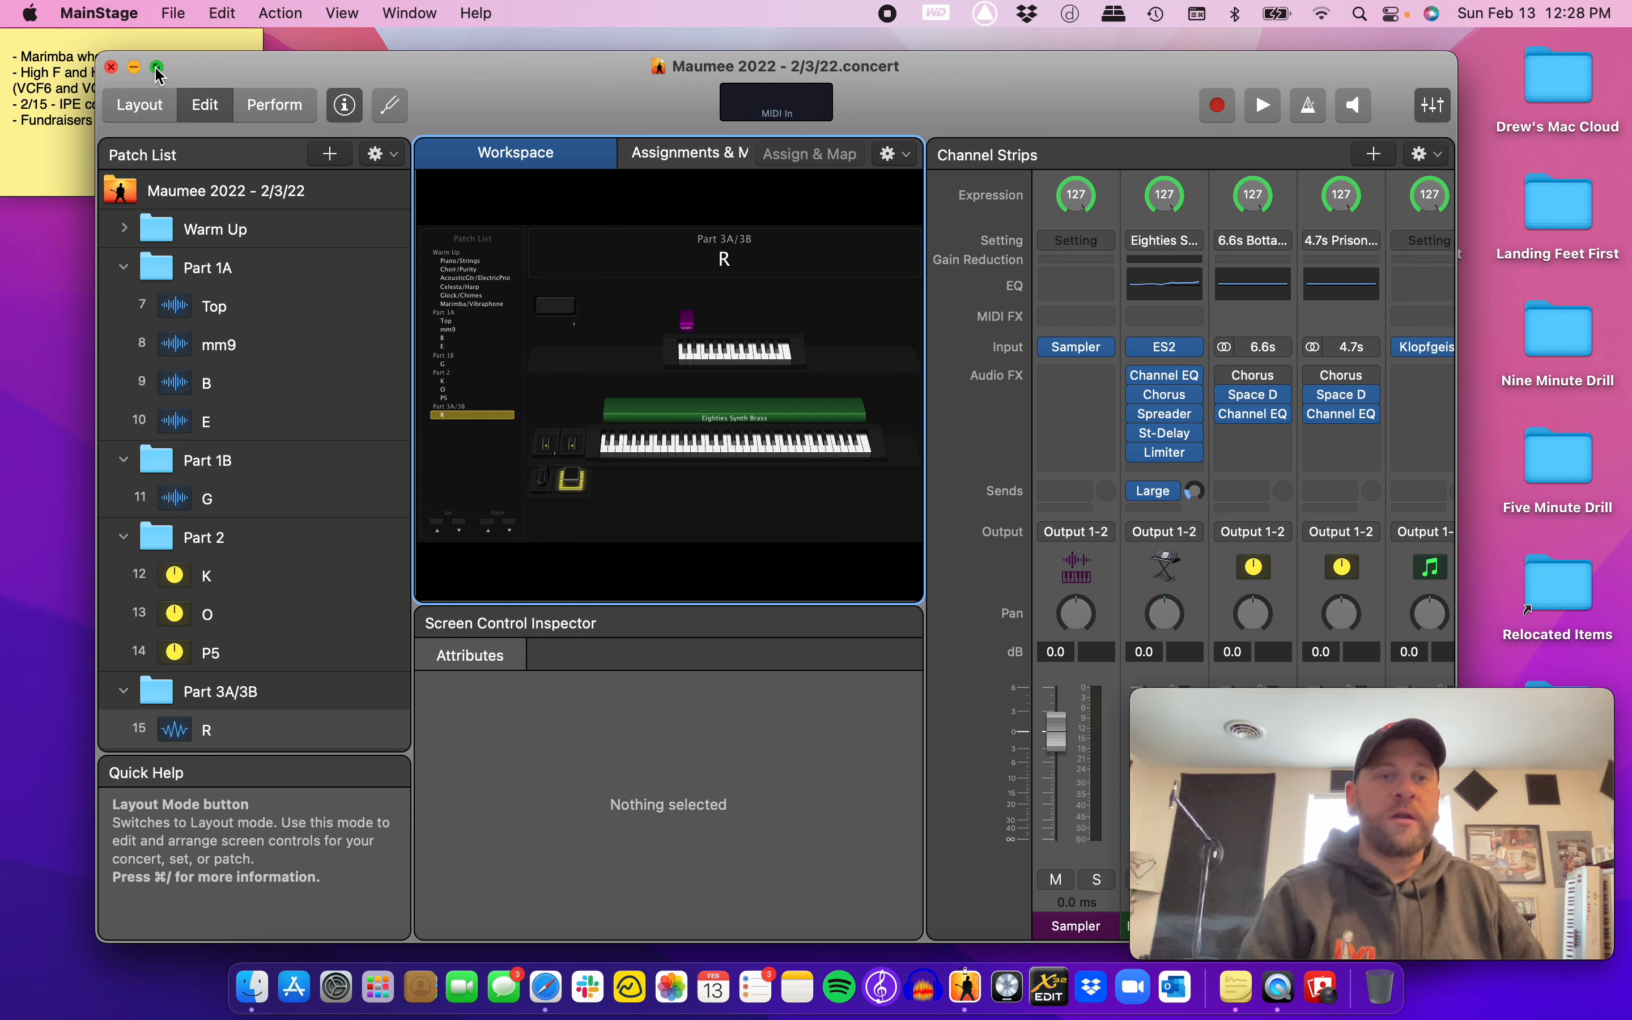
mouse_move(155, 68)
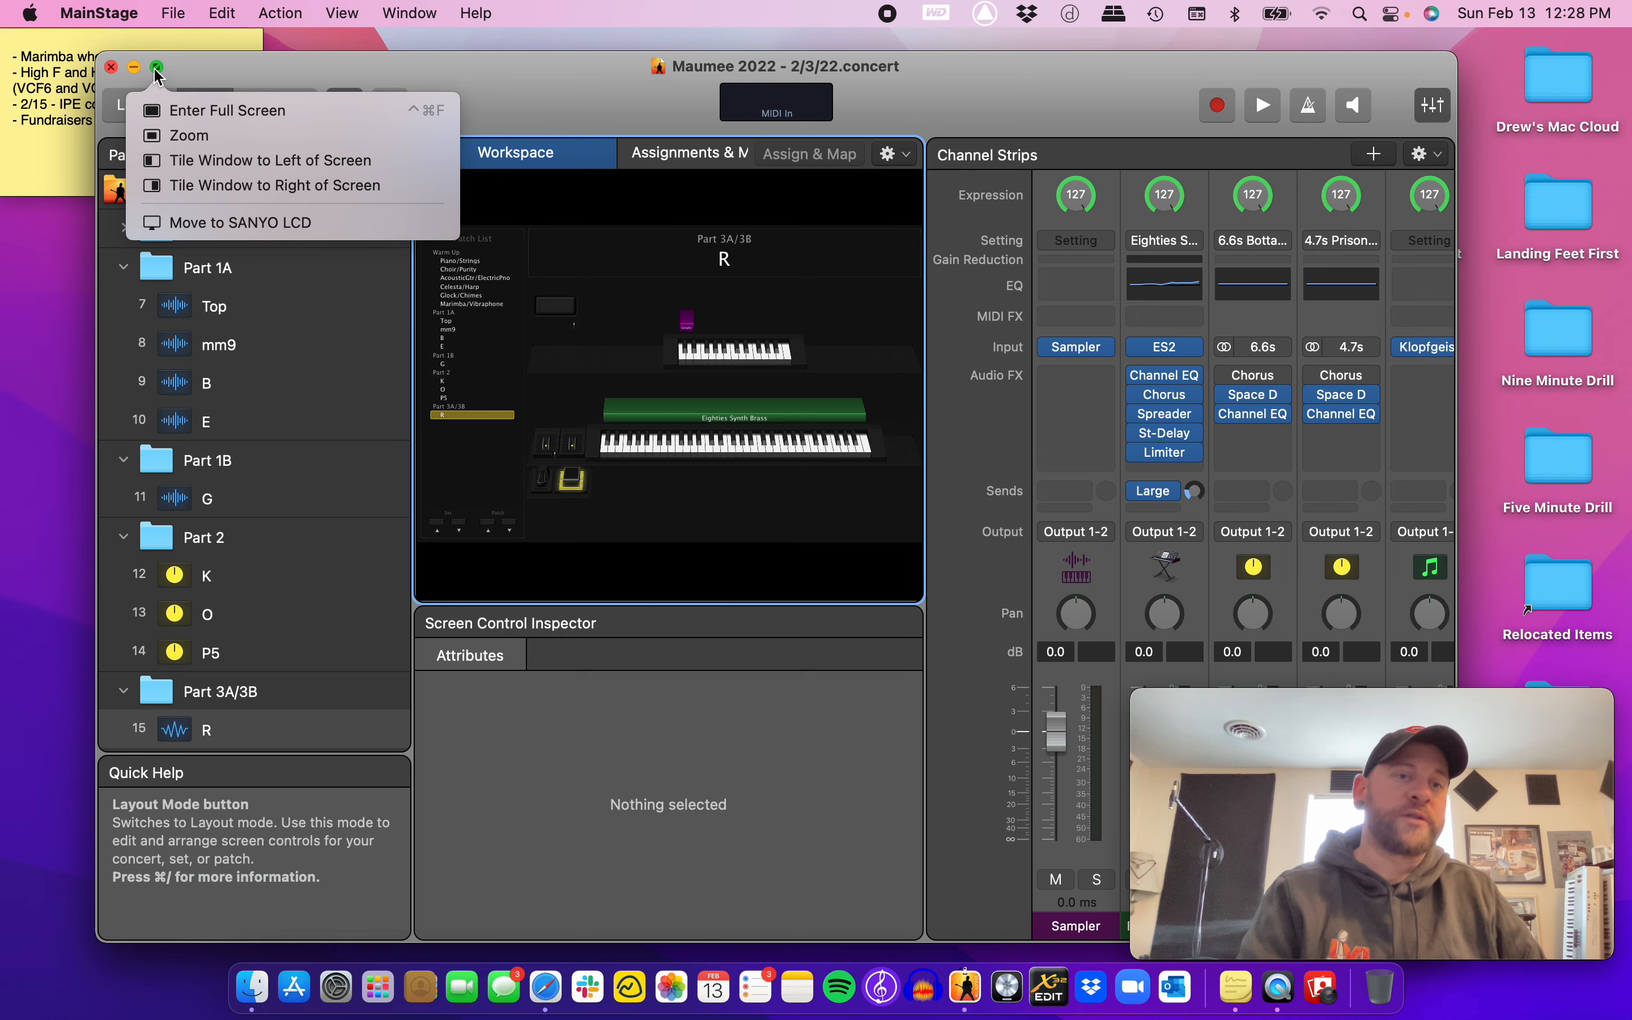
click(155, 69)
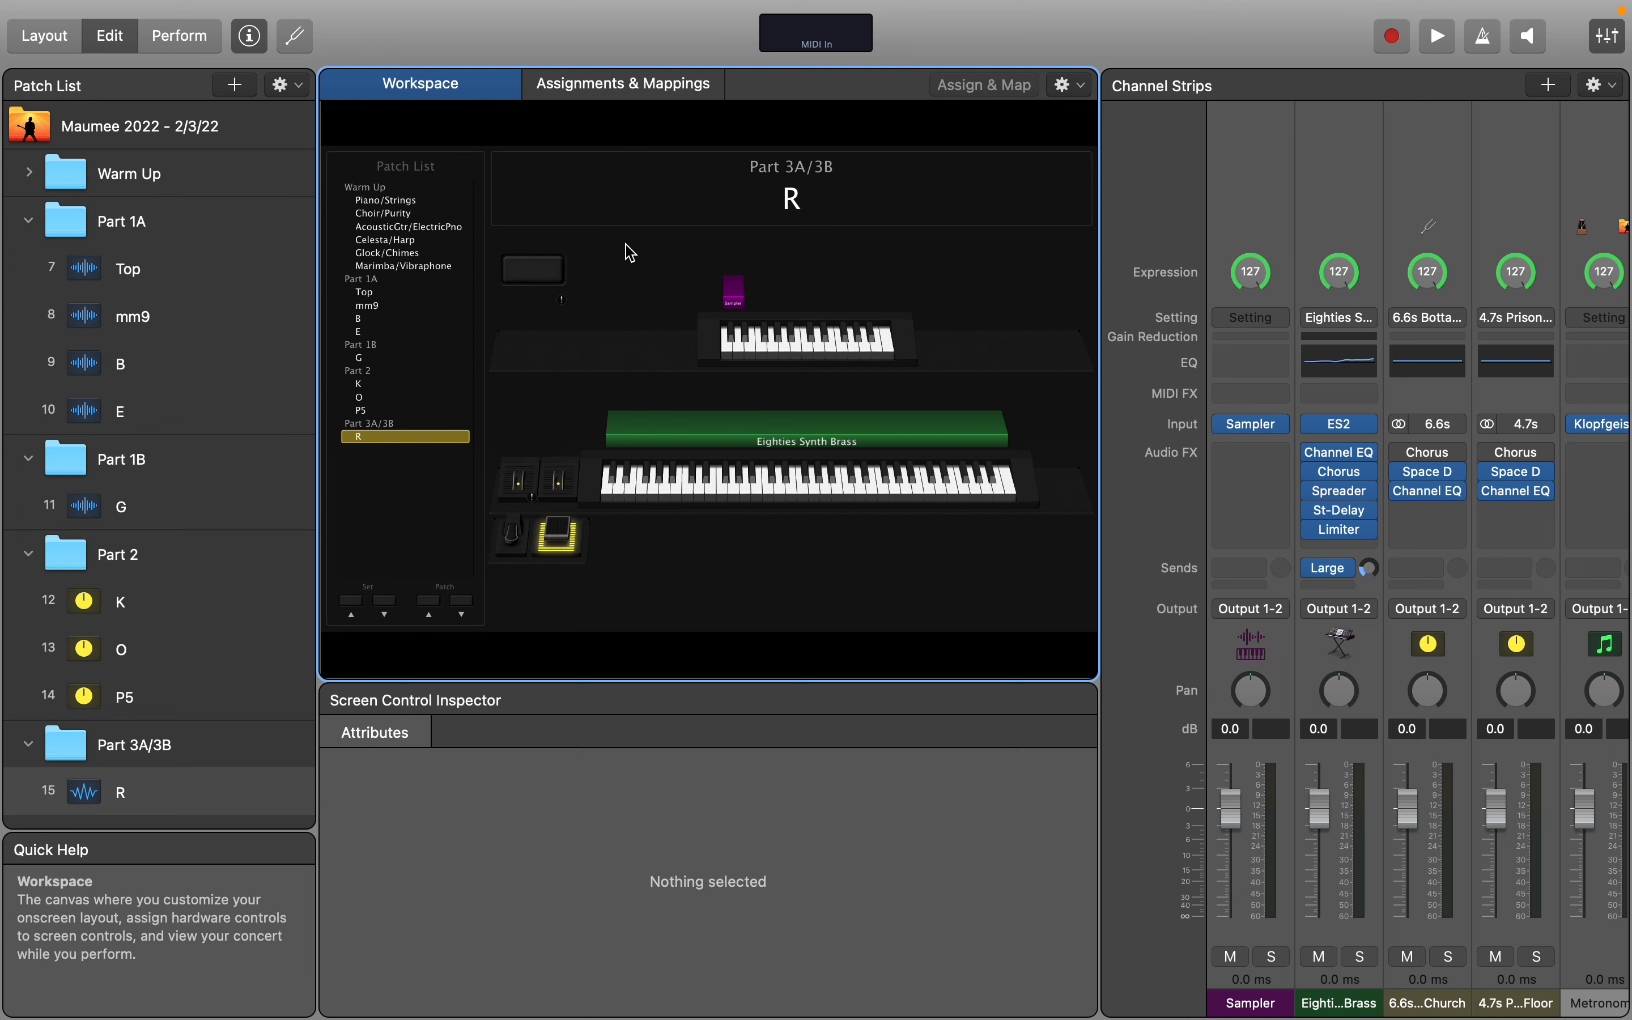
Step: In Layout mode, assign the upper keyboard control to the Oxygen 25 using hardware learning
click(46, 46)
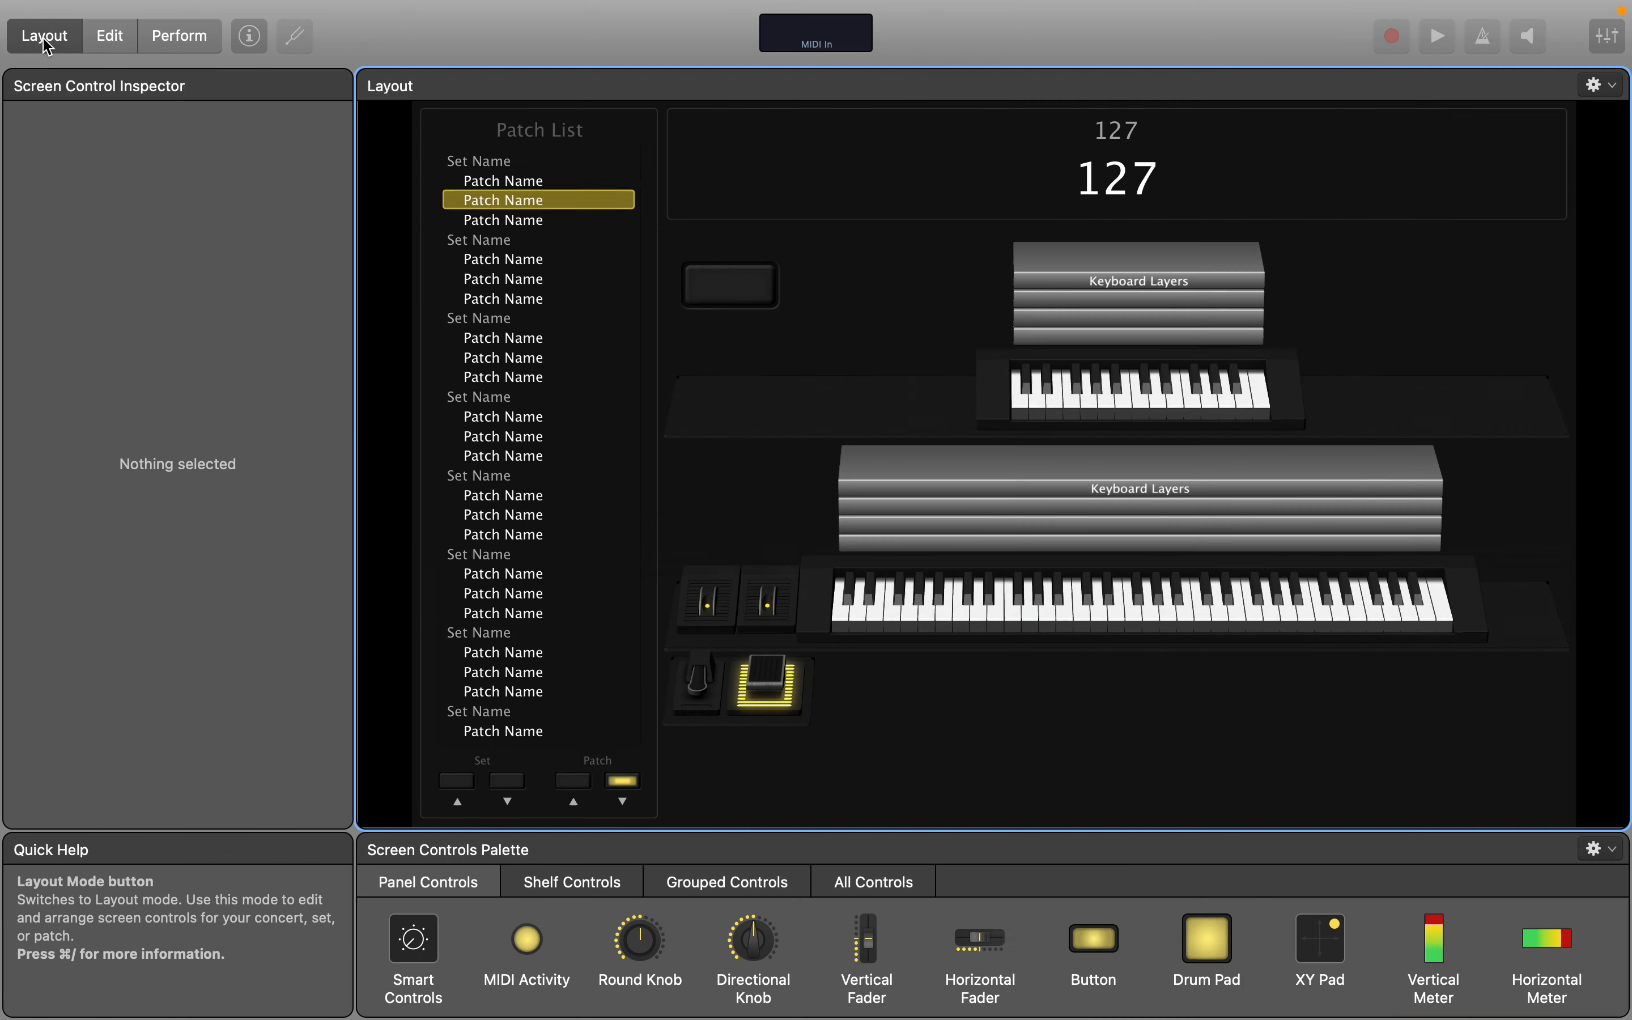
click(1114, 388)
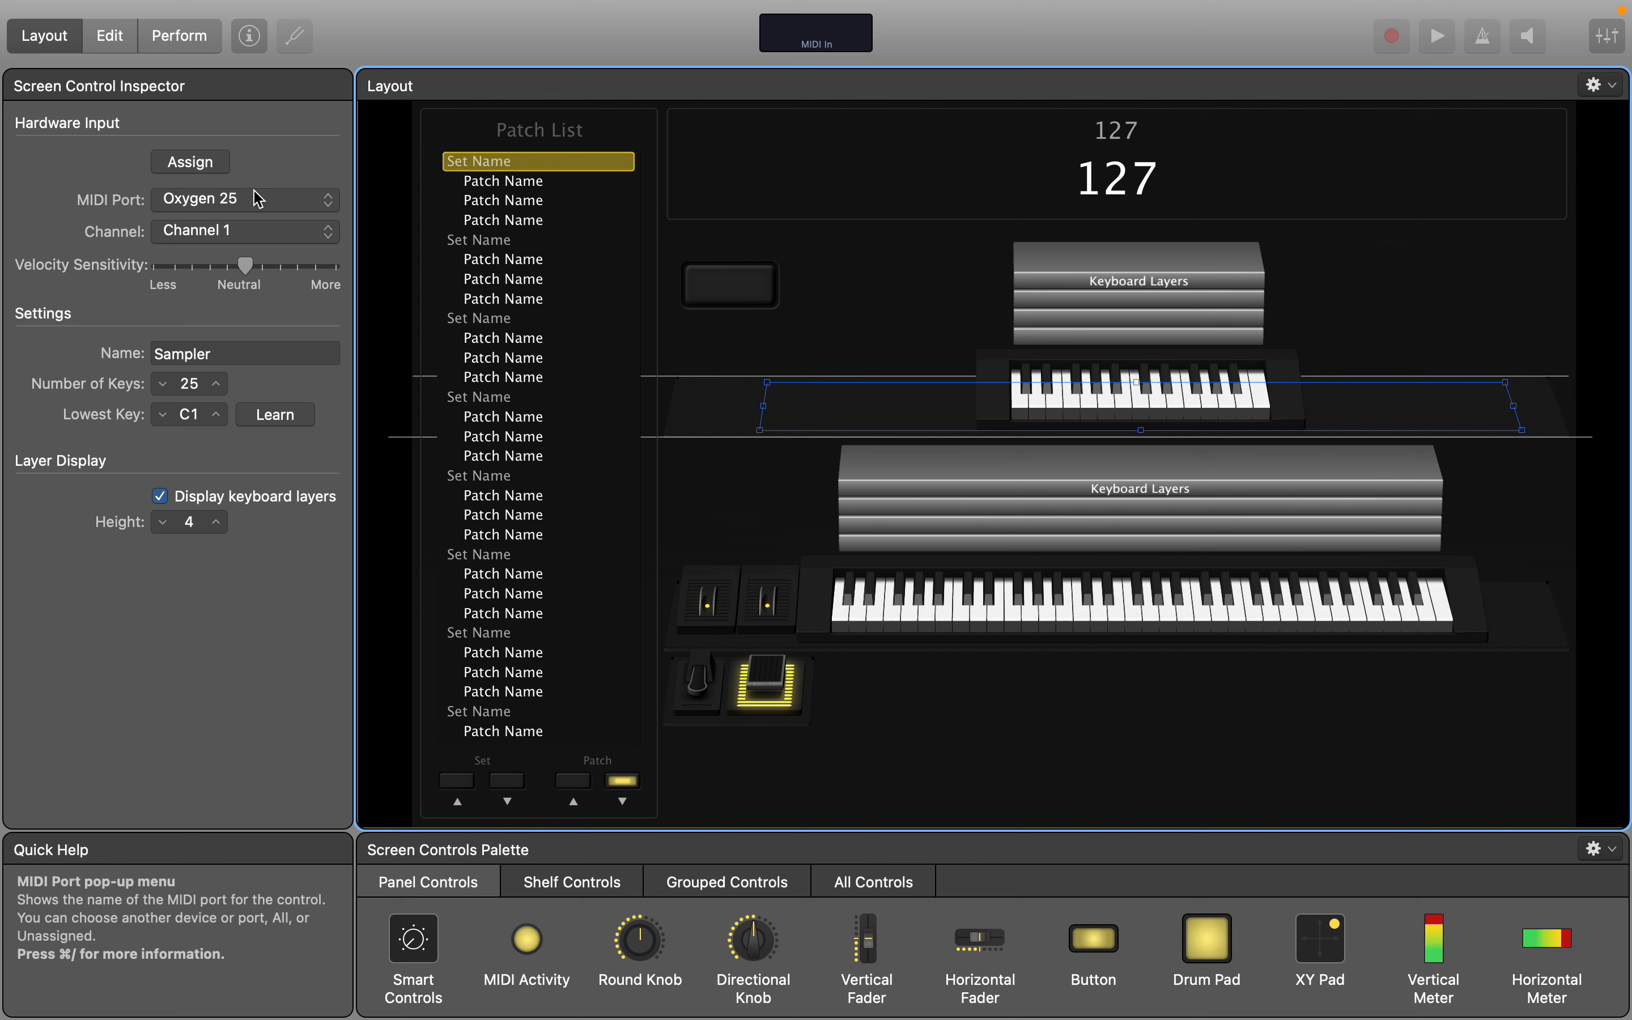
click(182, 166)
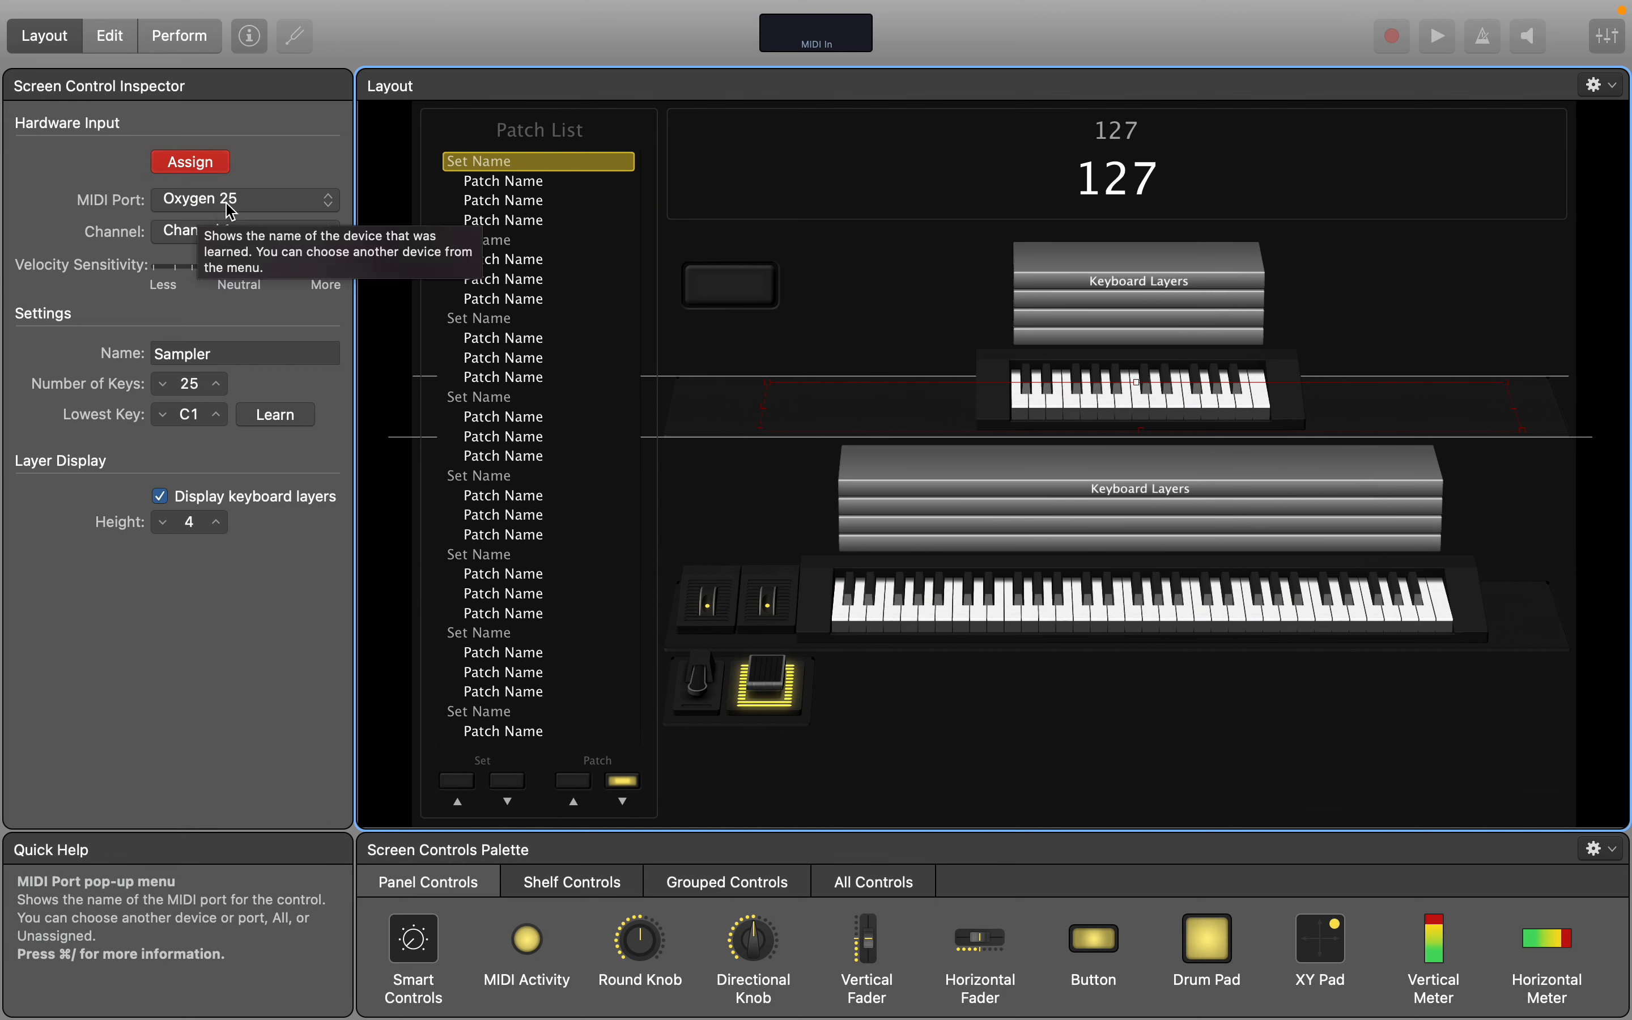
click(206, 167)
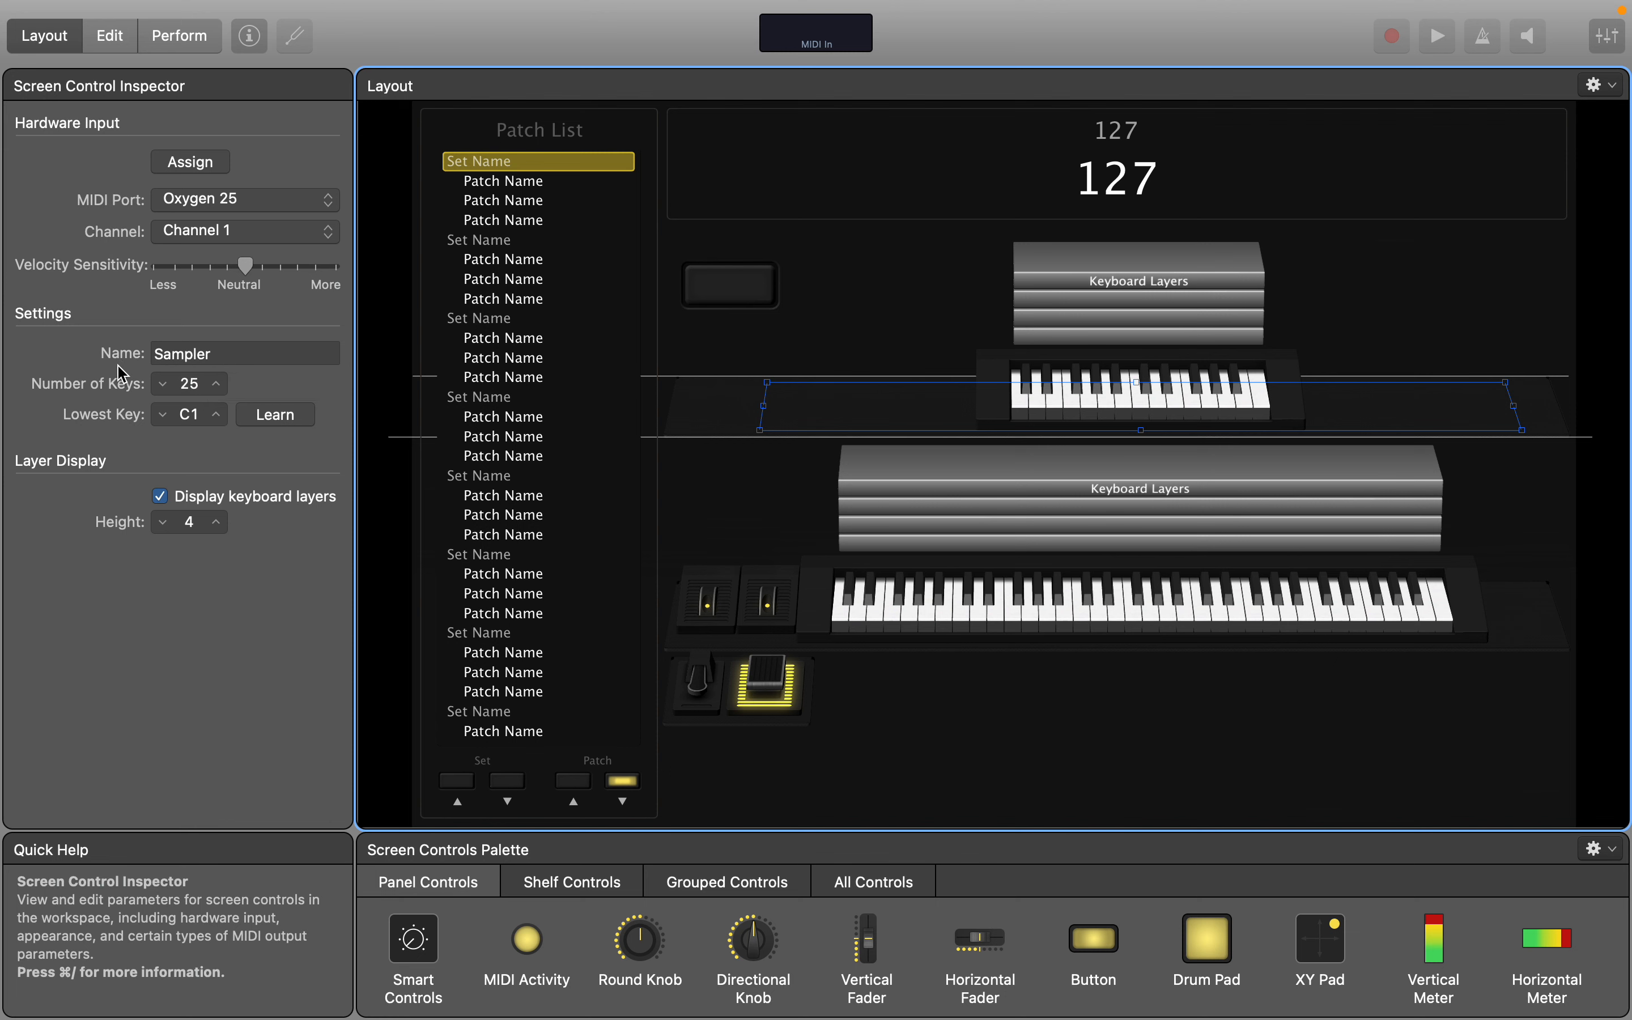
Step: Try 49 as the upper keyboard's number of keys and set it back to 25
double_click(188, 384)
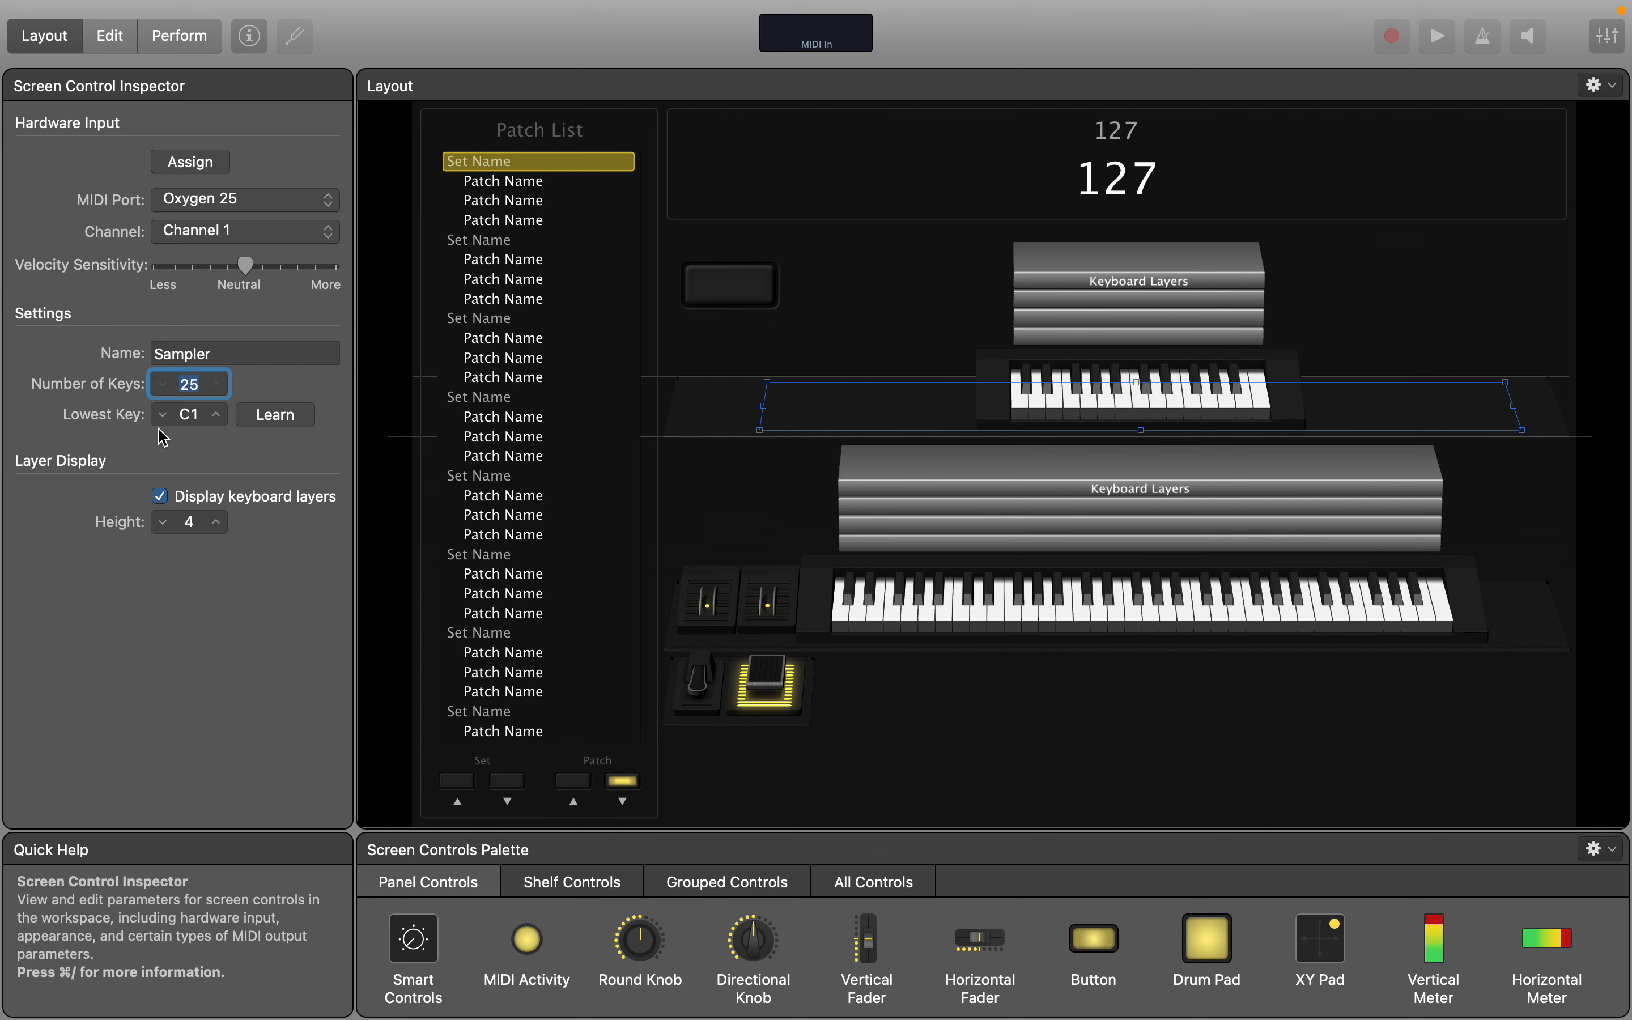
text(49)
key(Return)
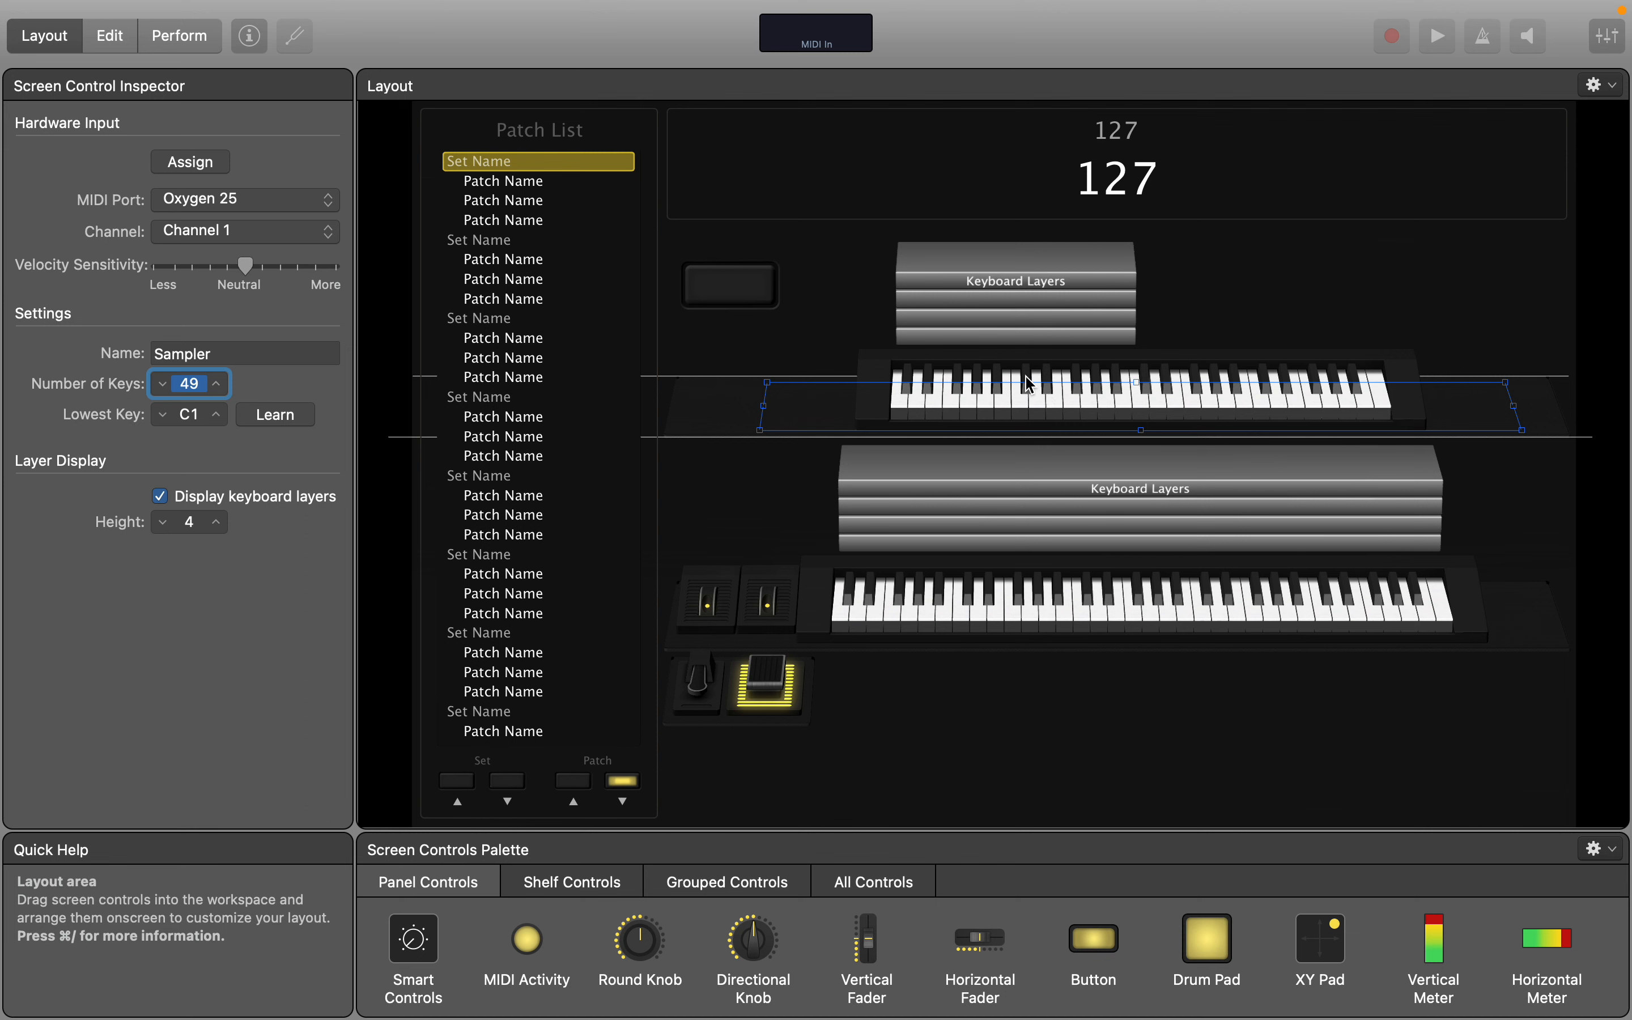
text(25)
key(Return)
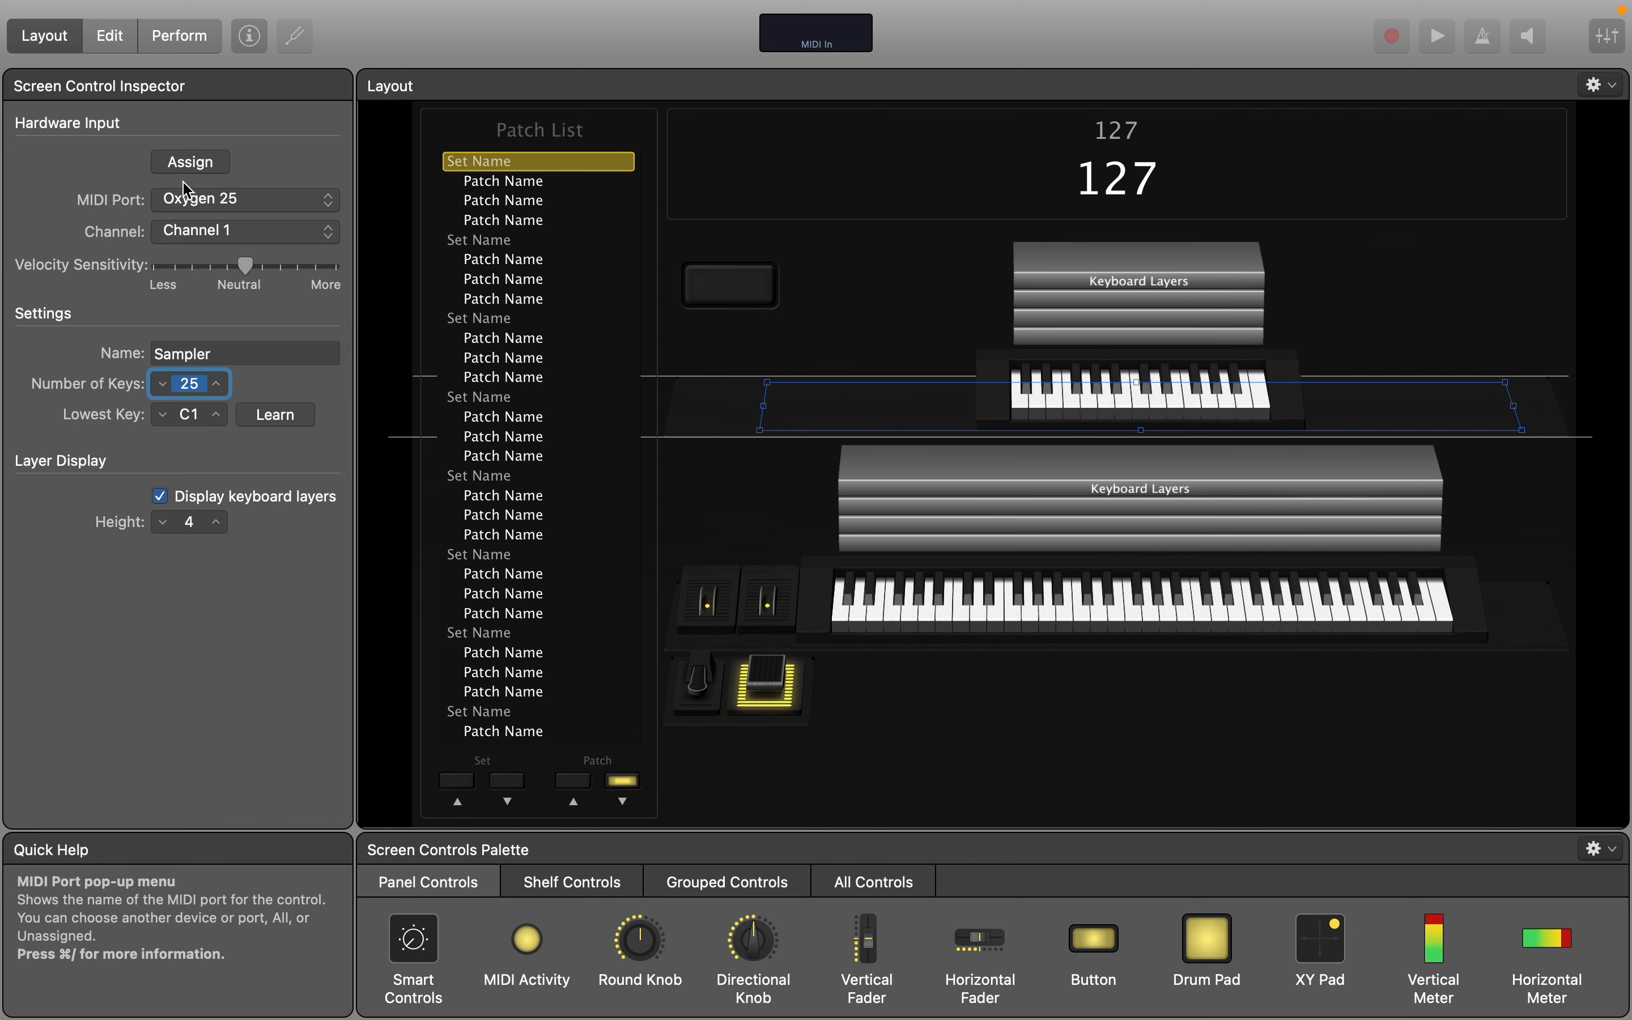
Step: Repeat the hardware assignment for the upper keyboard and run Learn for its lowest key, keeping C1
click(134, 165)
click(199, 164)
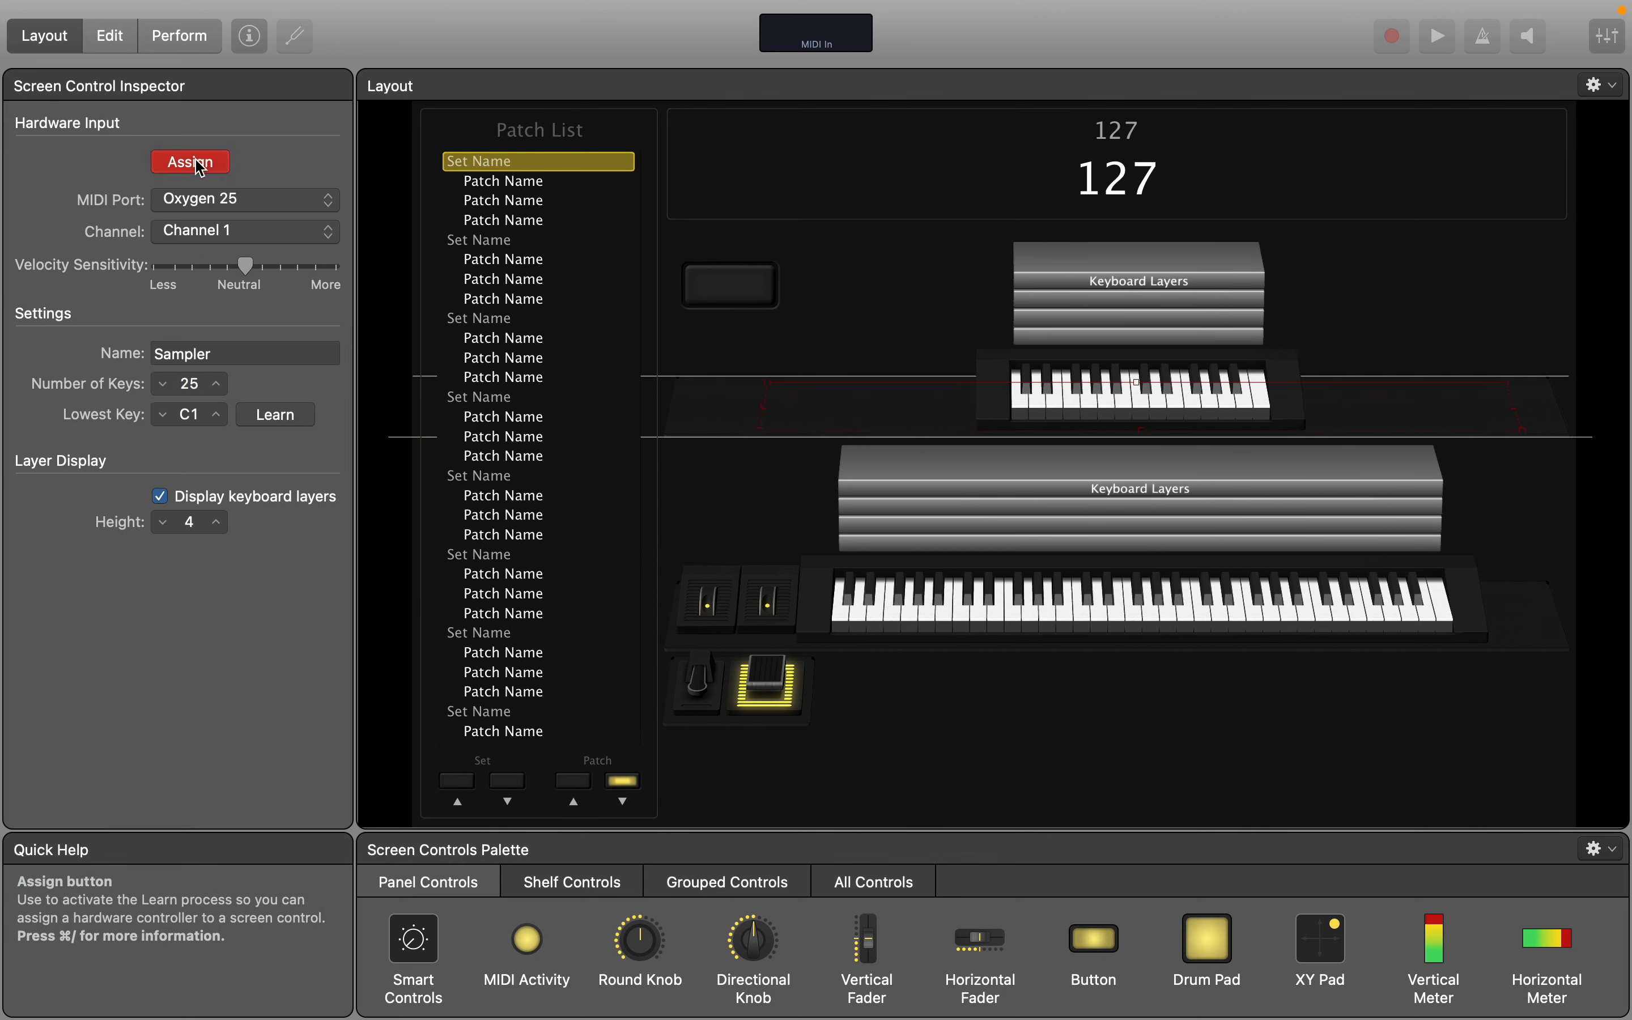
click(199, 164)
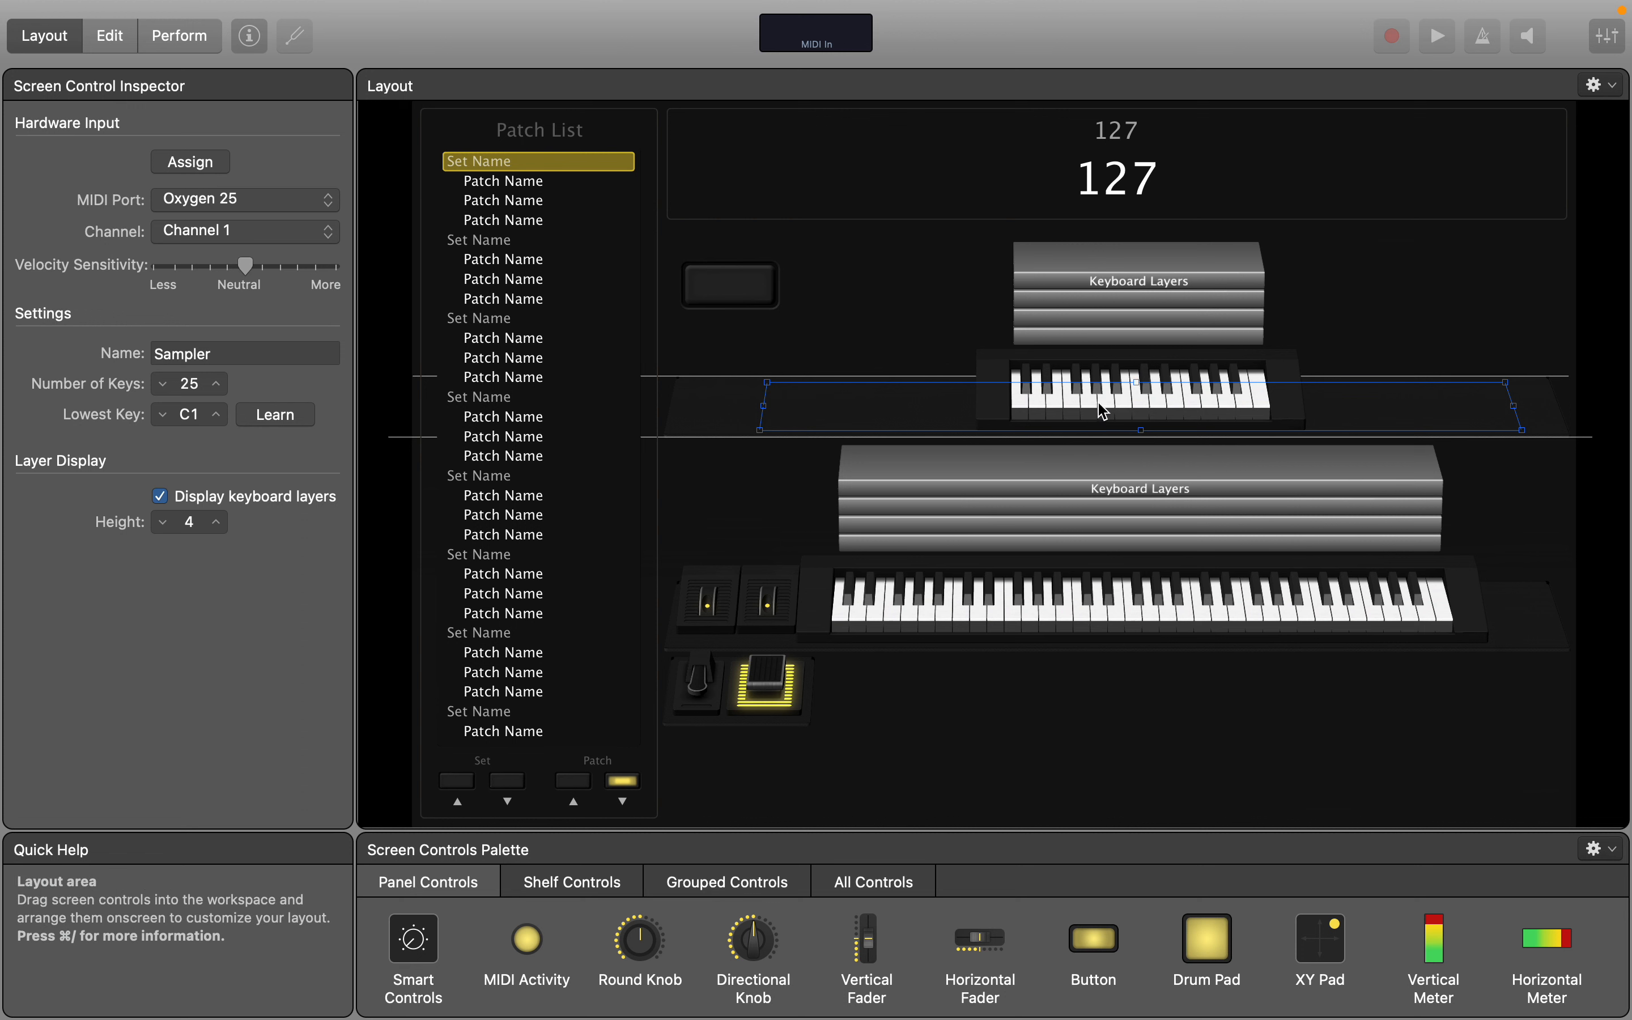
click(271, 427)
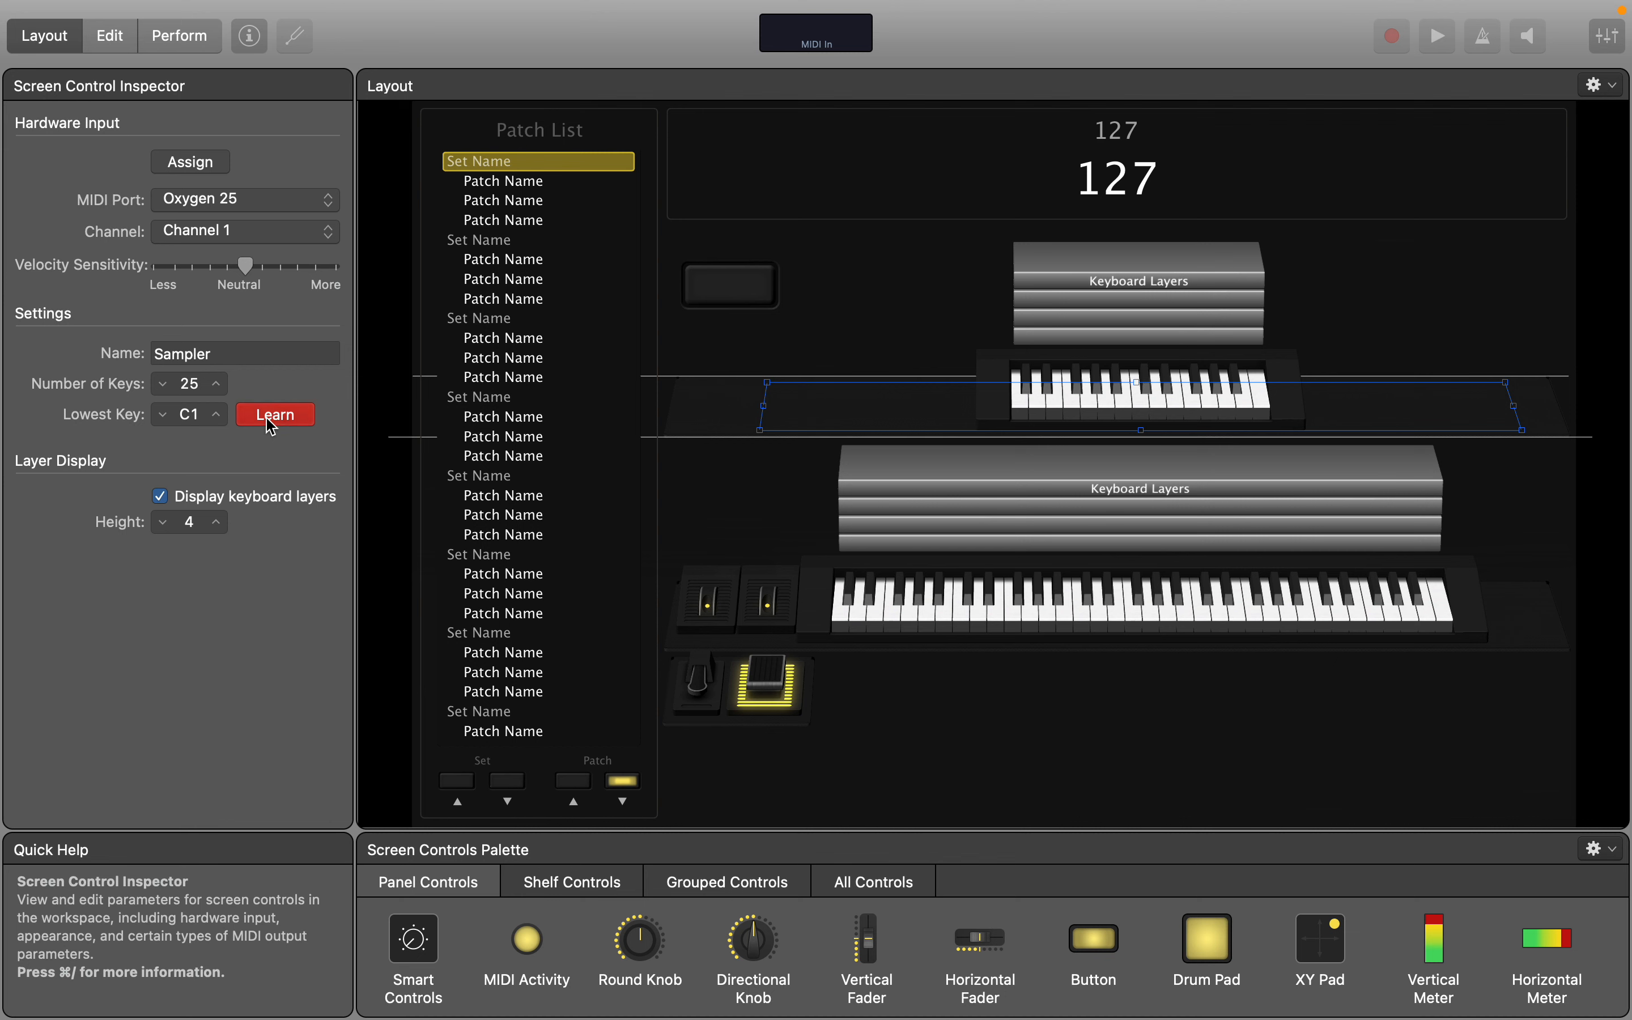
click(266, 418)
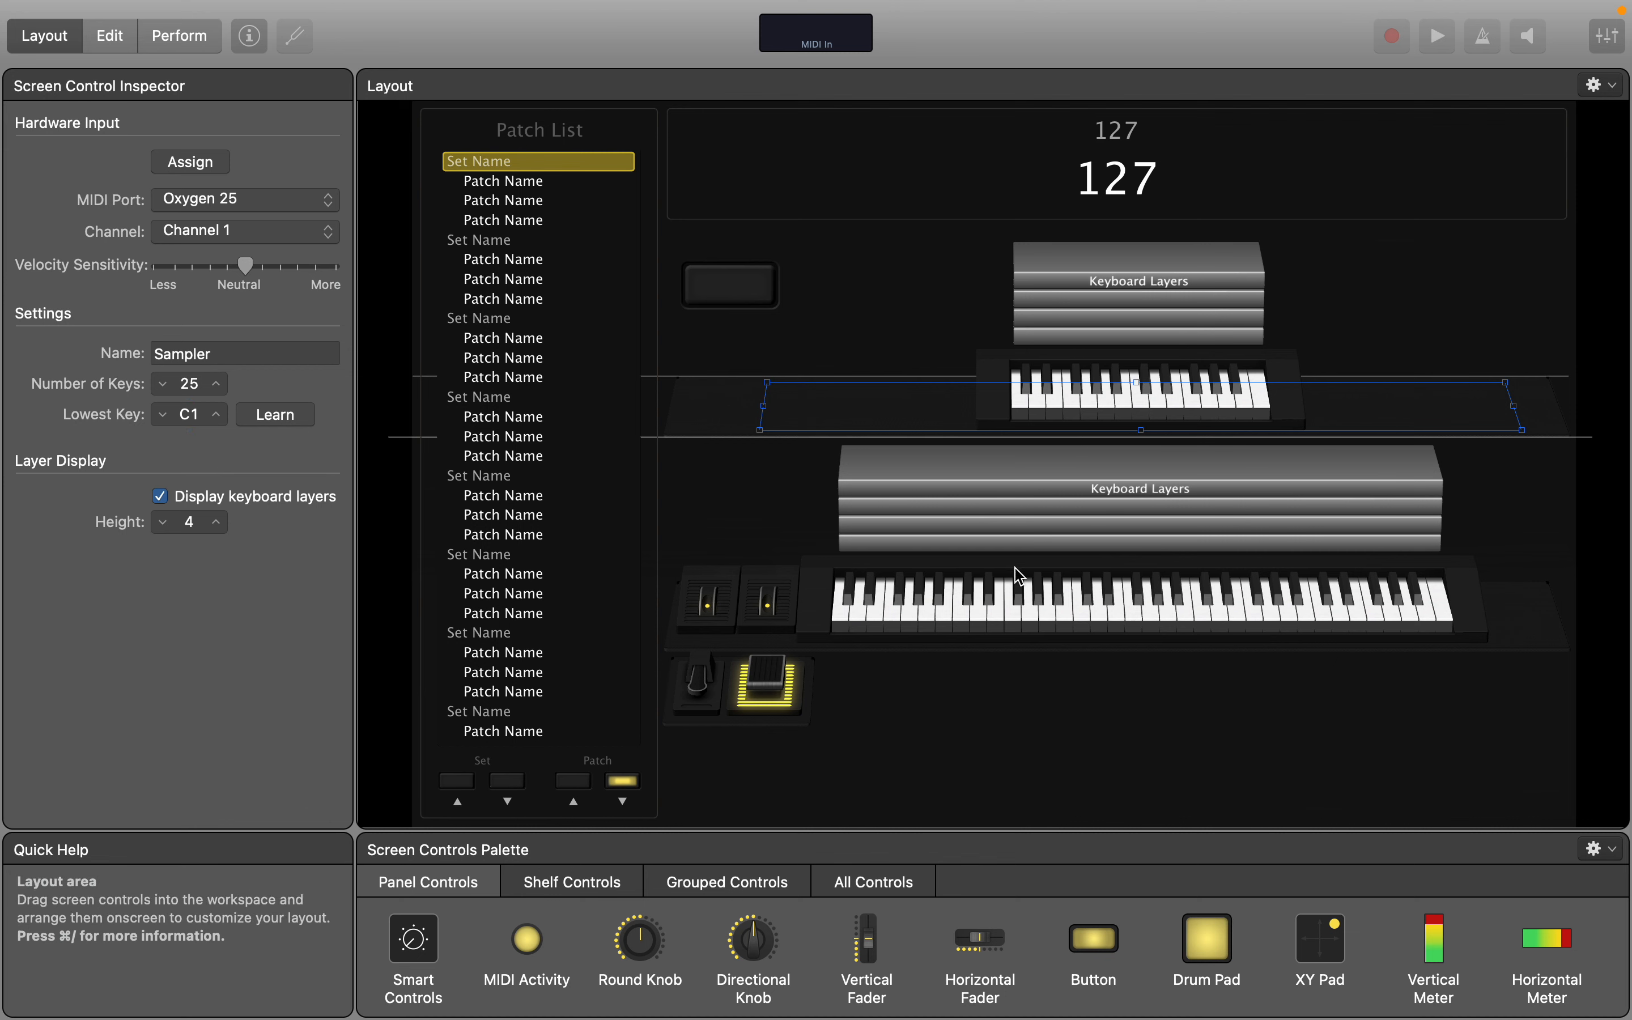
Step: Assign the 61-key lower keyboard to the Oxygen 25 and run Learn for its lowest key, keeping C0
click(995, 595)
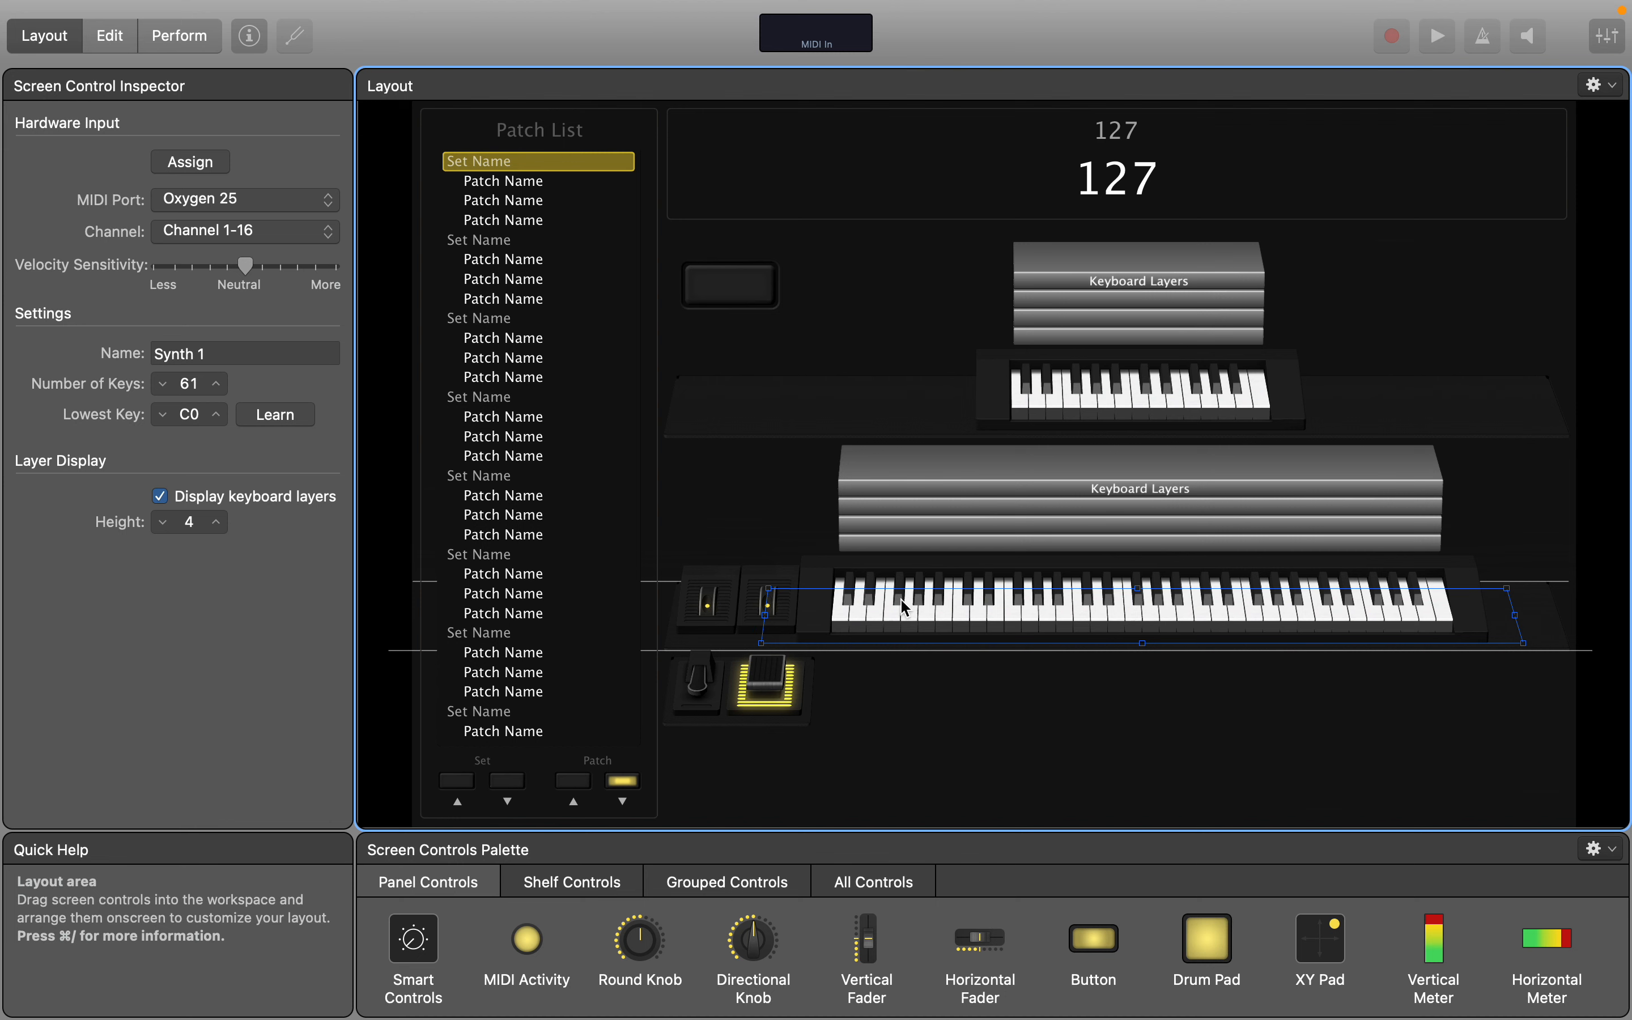
click(185, 170)
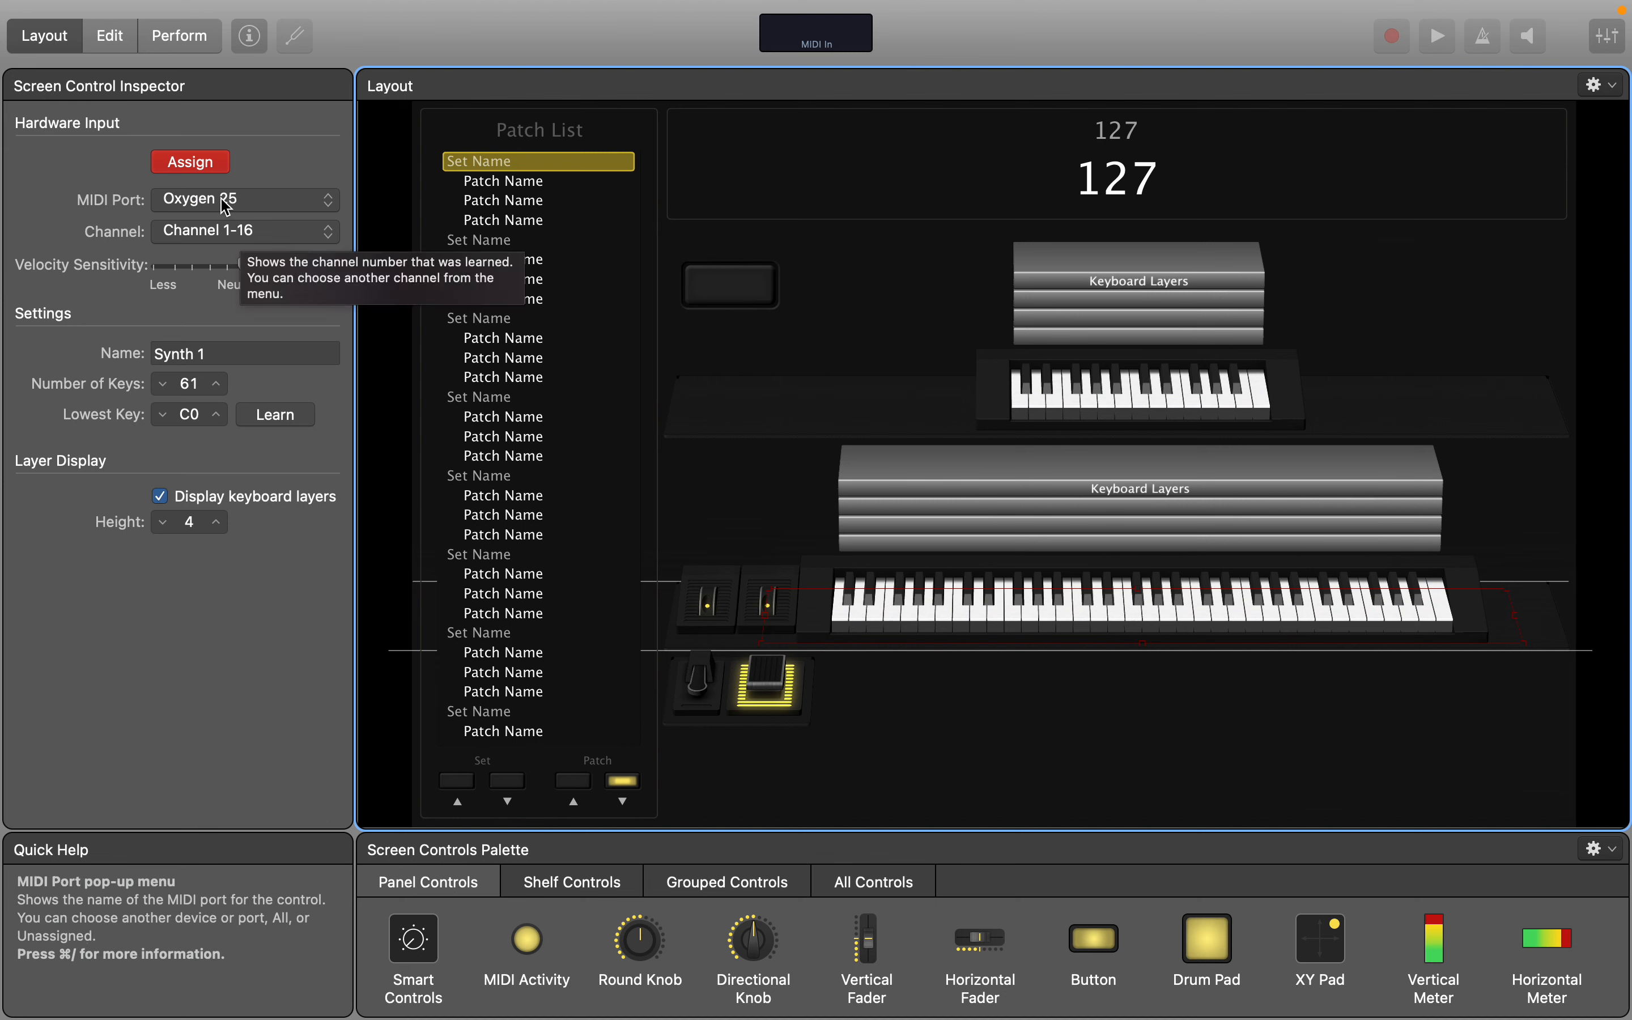
click(190, 162)
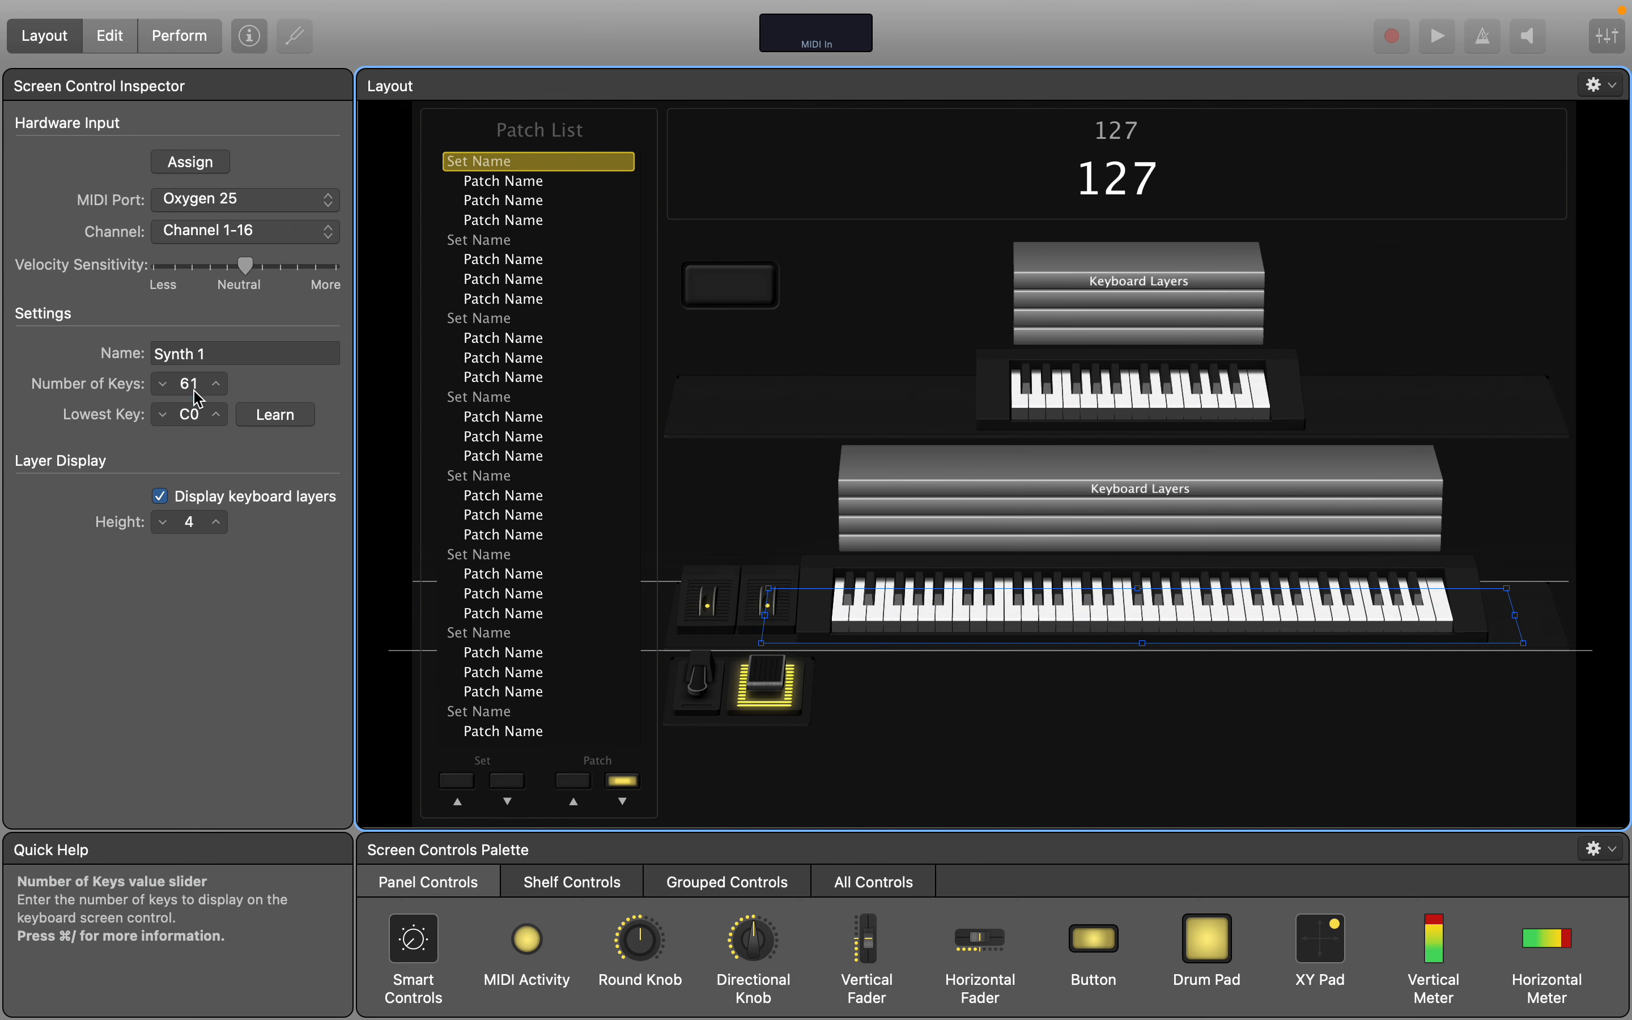
click(283, 425)
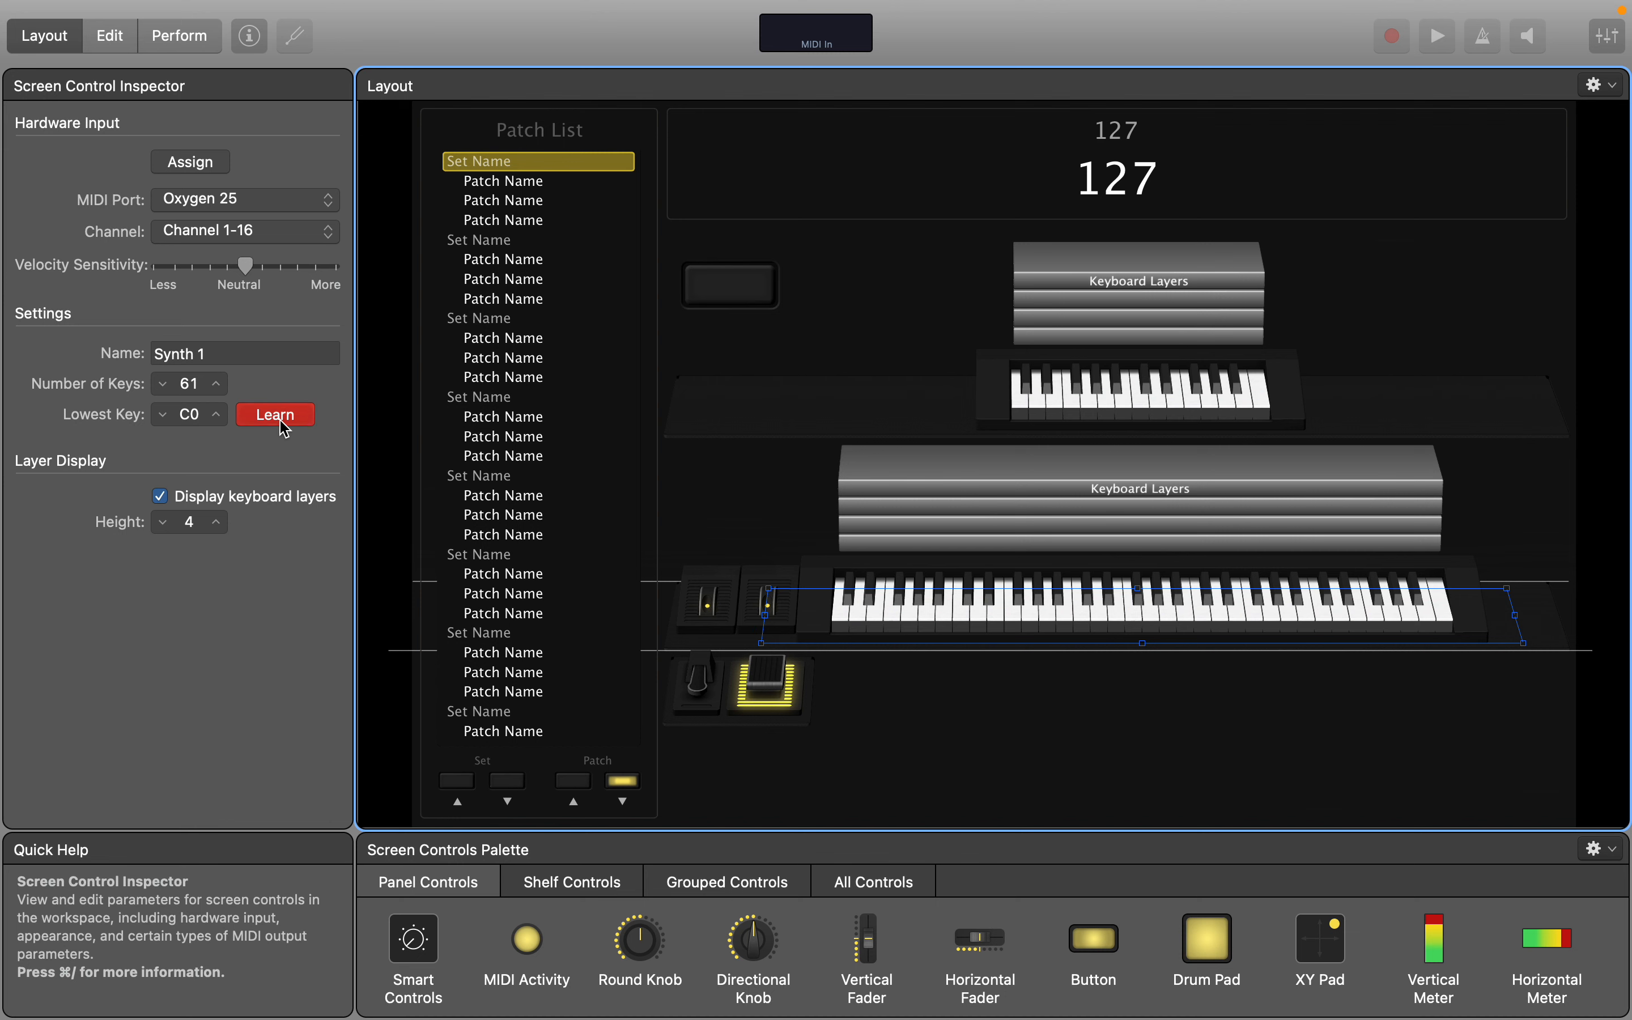
click(283, 425)
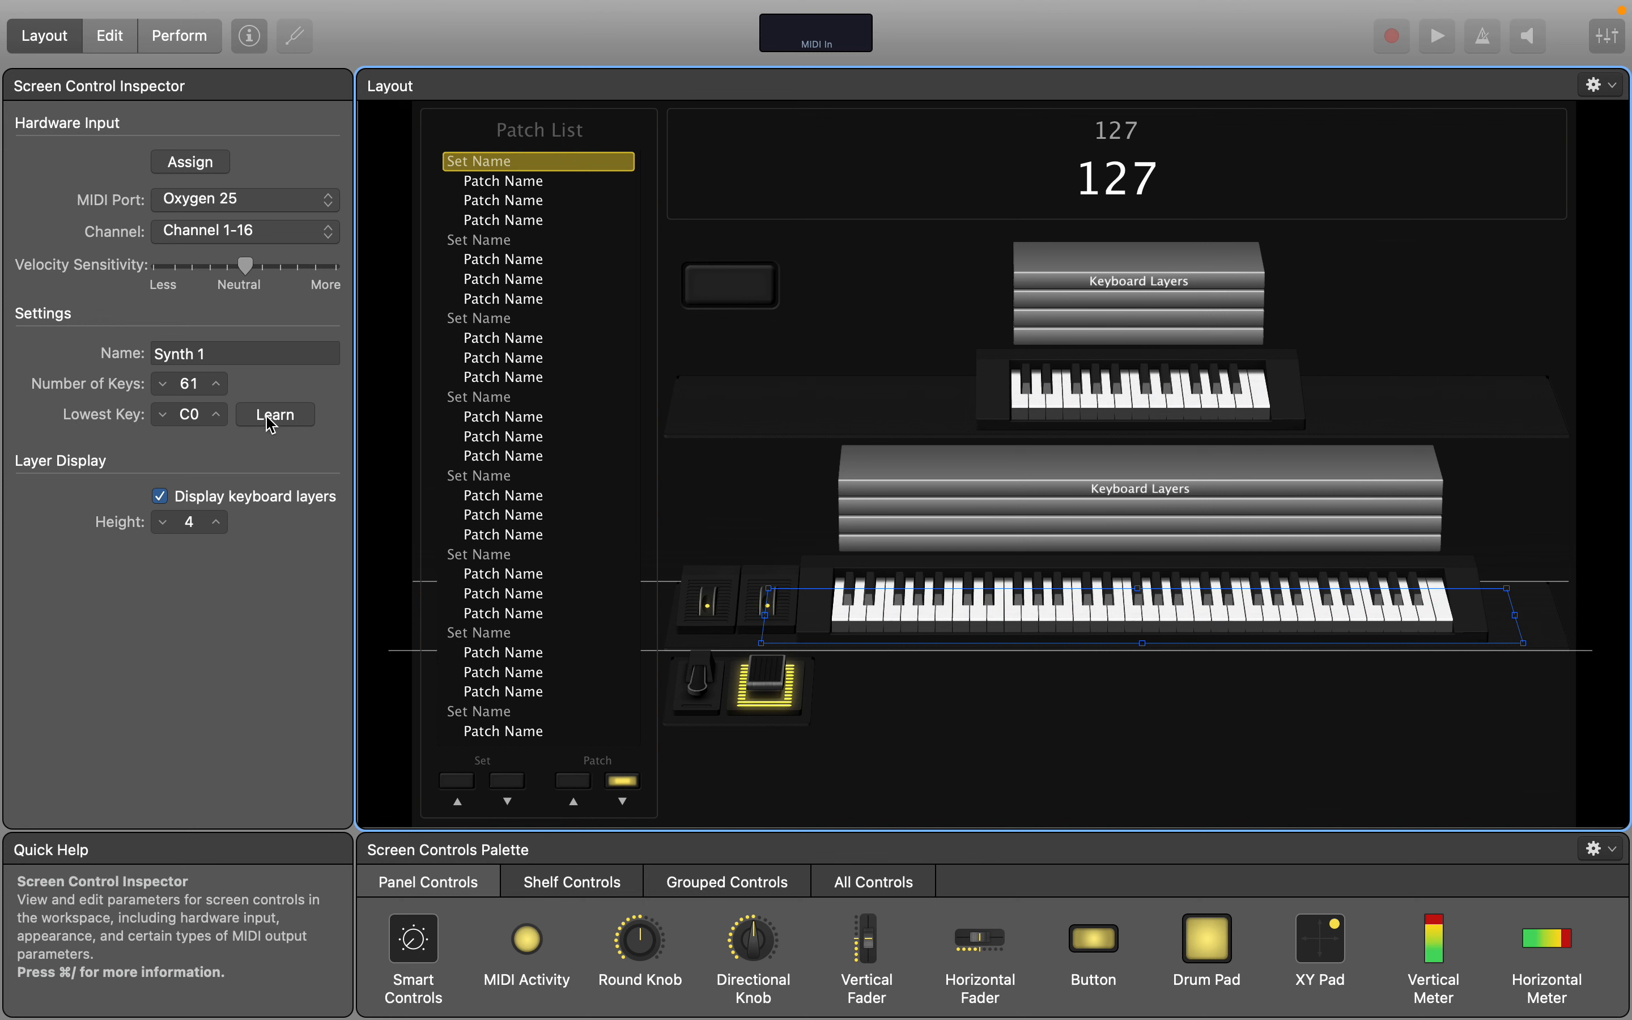
Step: In Edit mode, try parameter mapping on the blank button beside the upper keyboard and cancel it
click(111, 39)
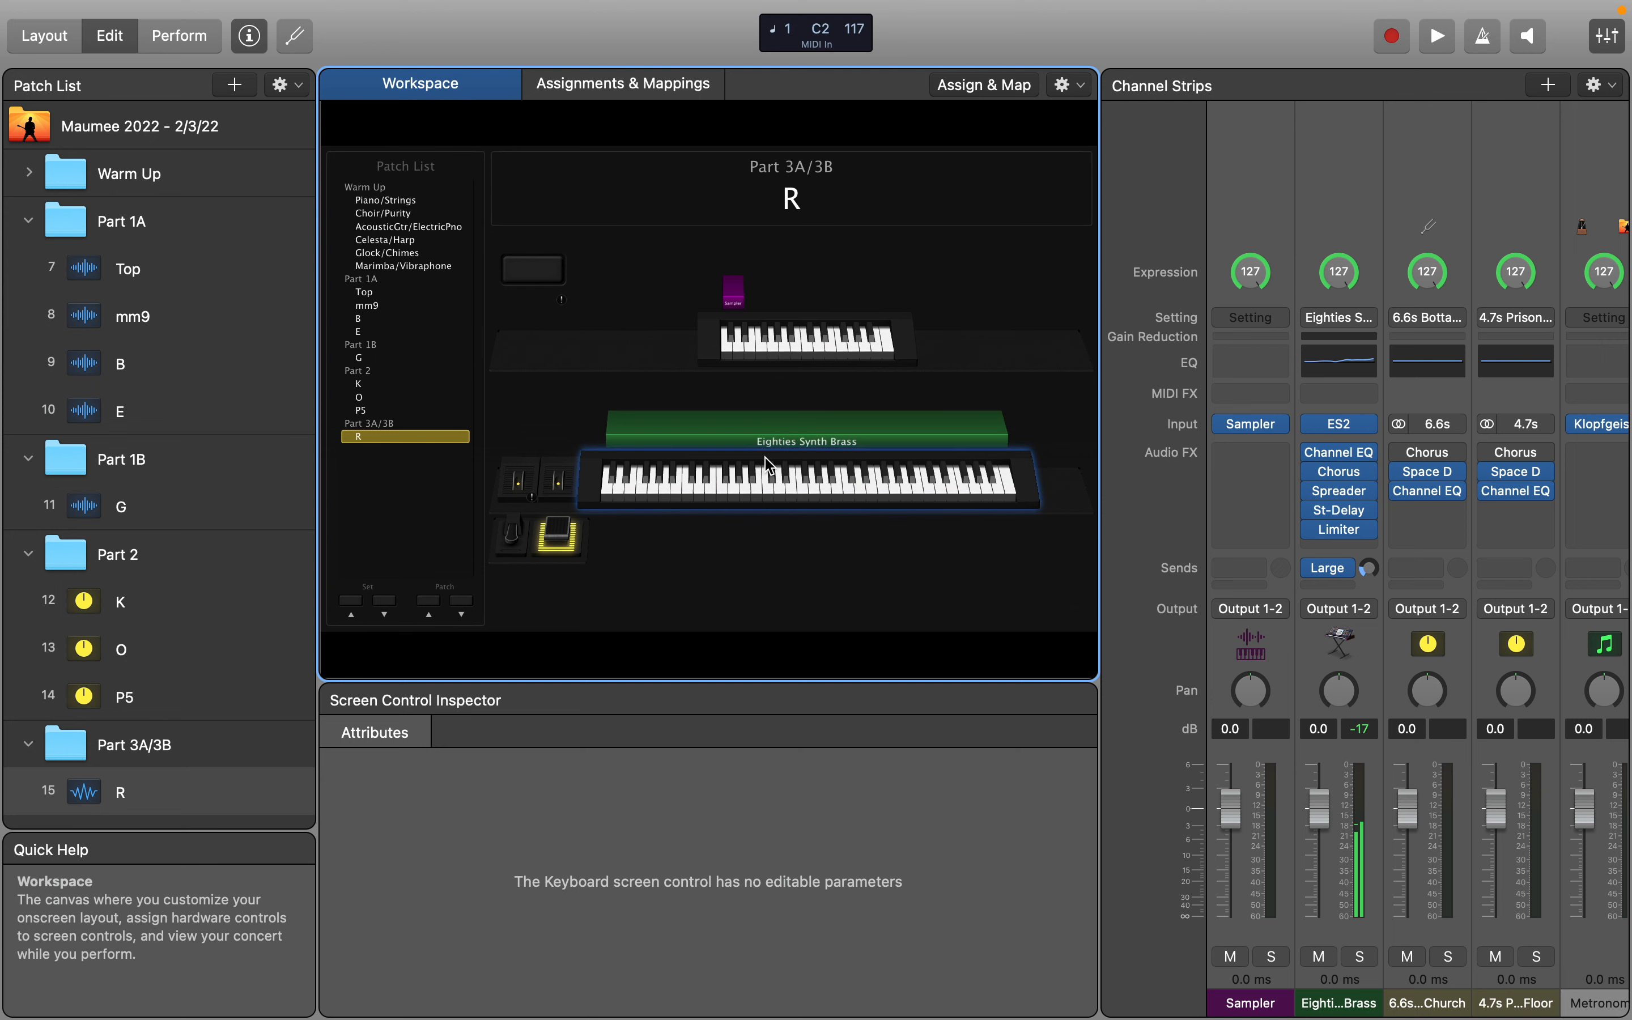
click(766, 460)
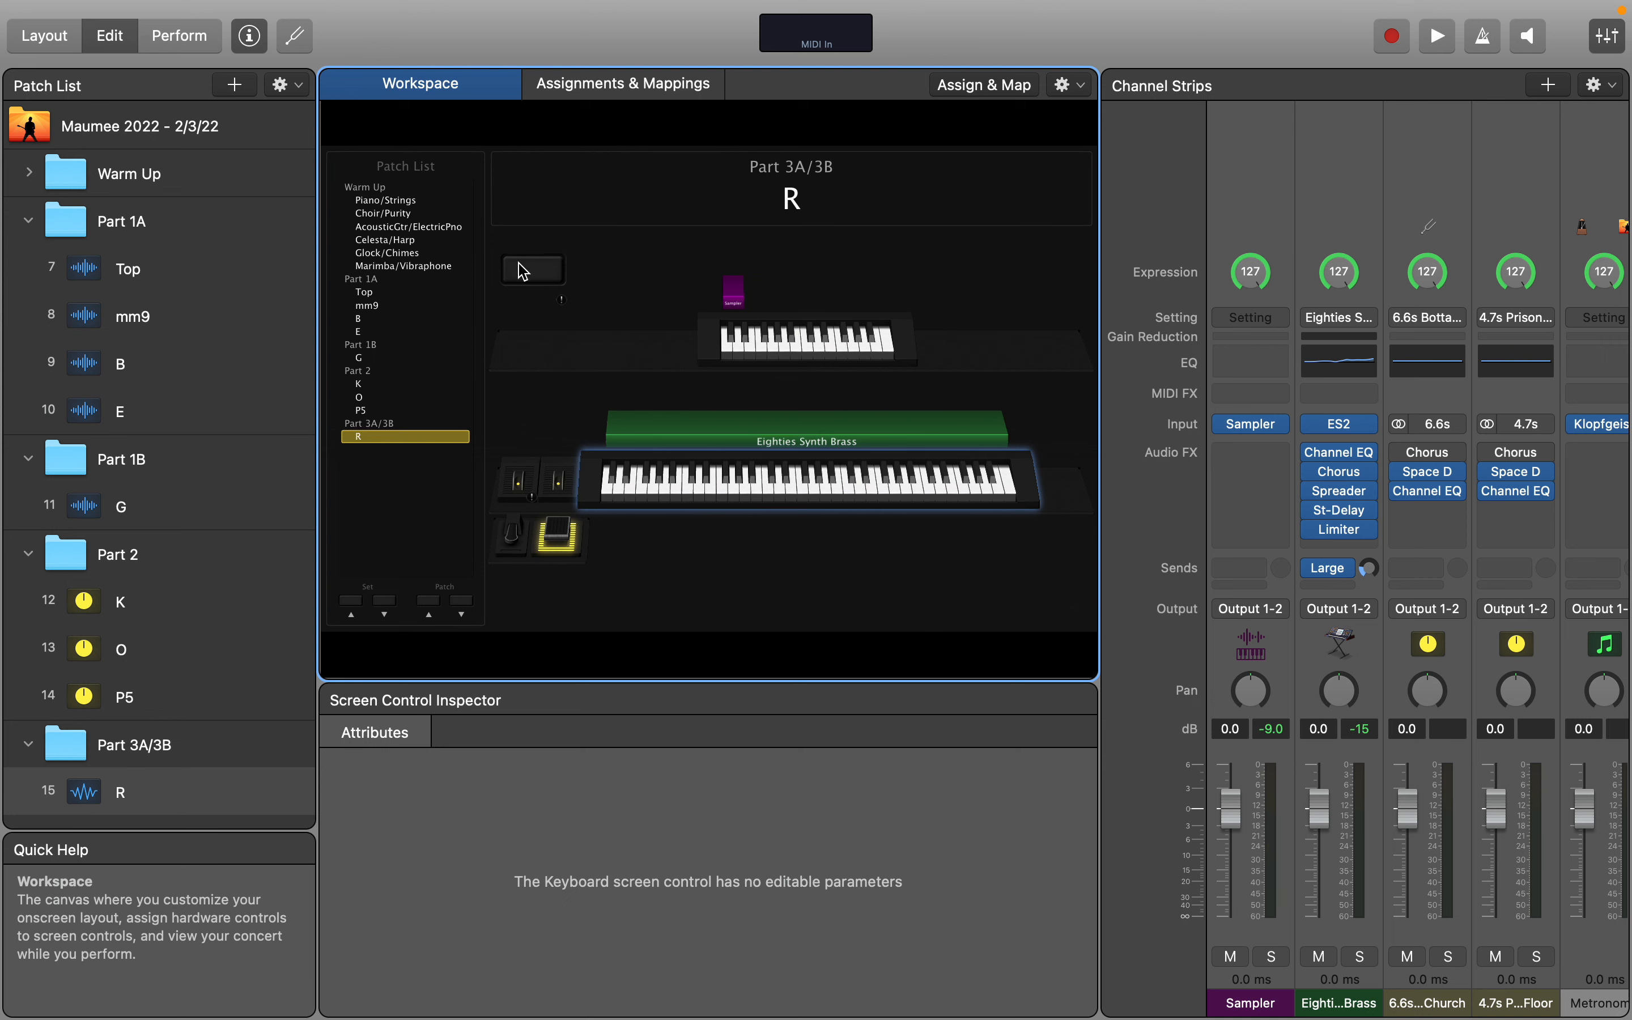
click(524, 279)
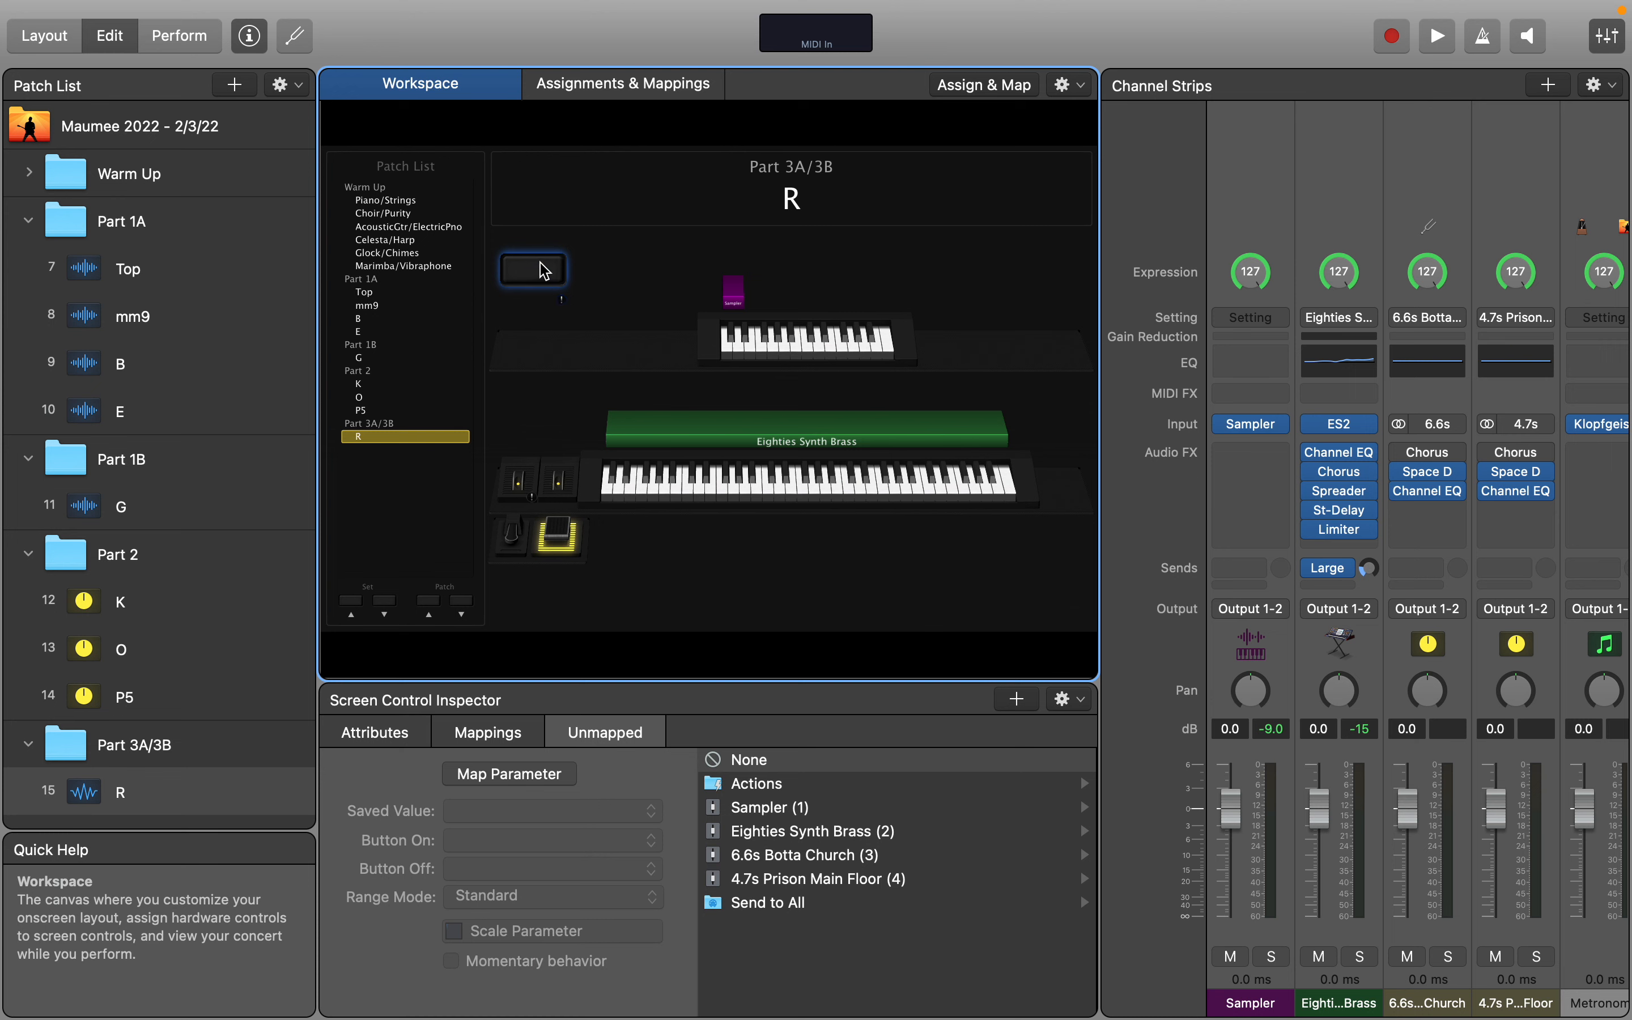
click(509, 783)
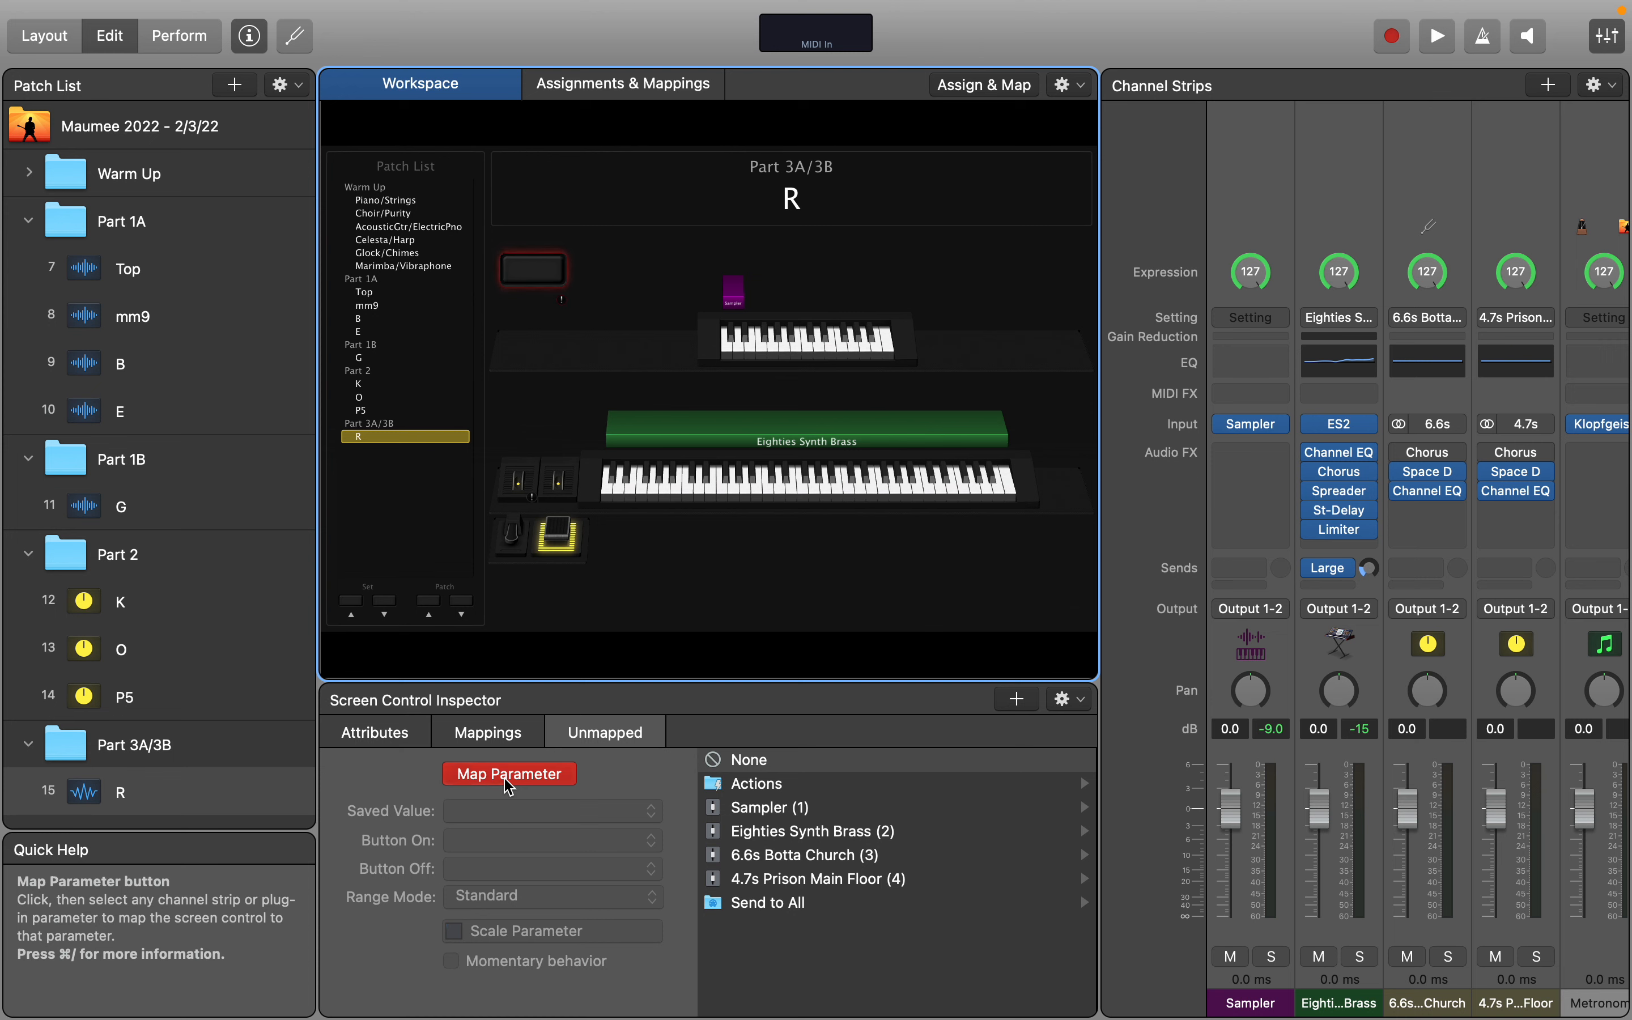
click(509, 776)
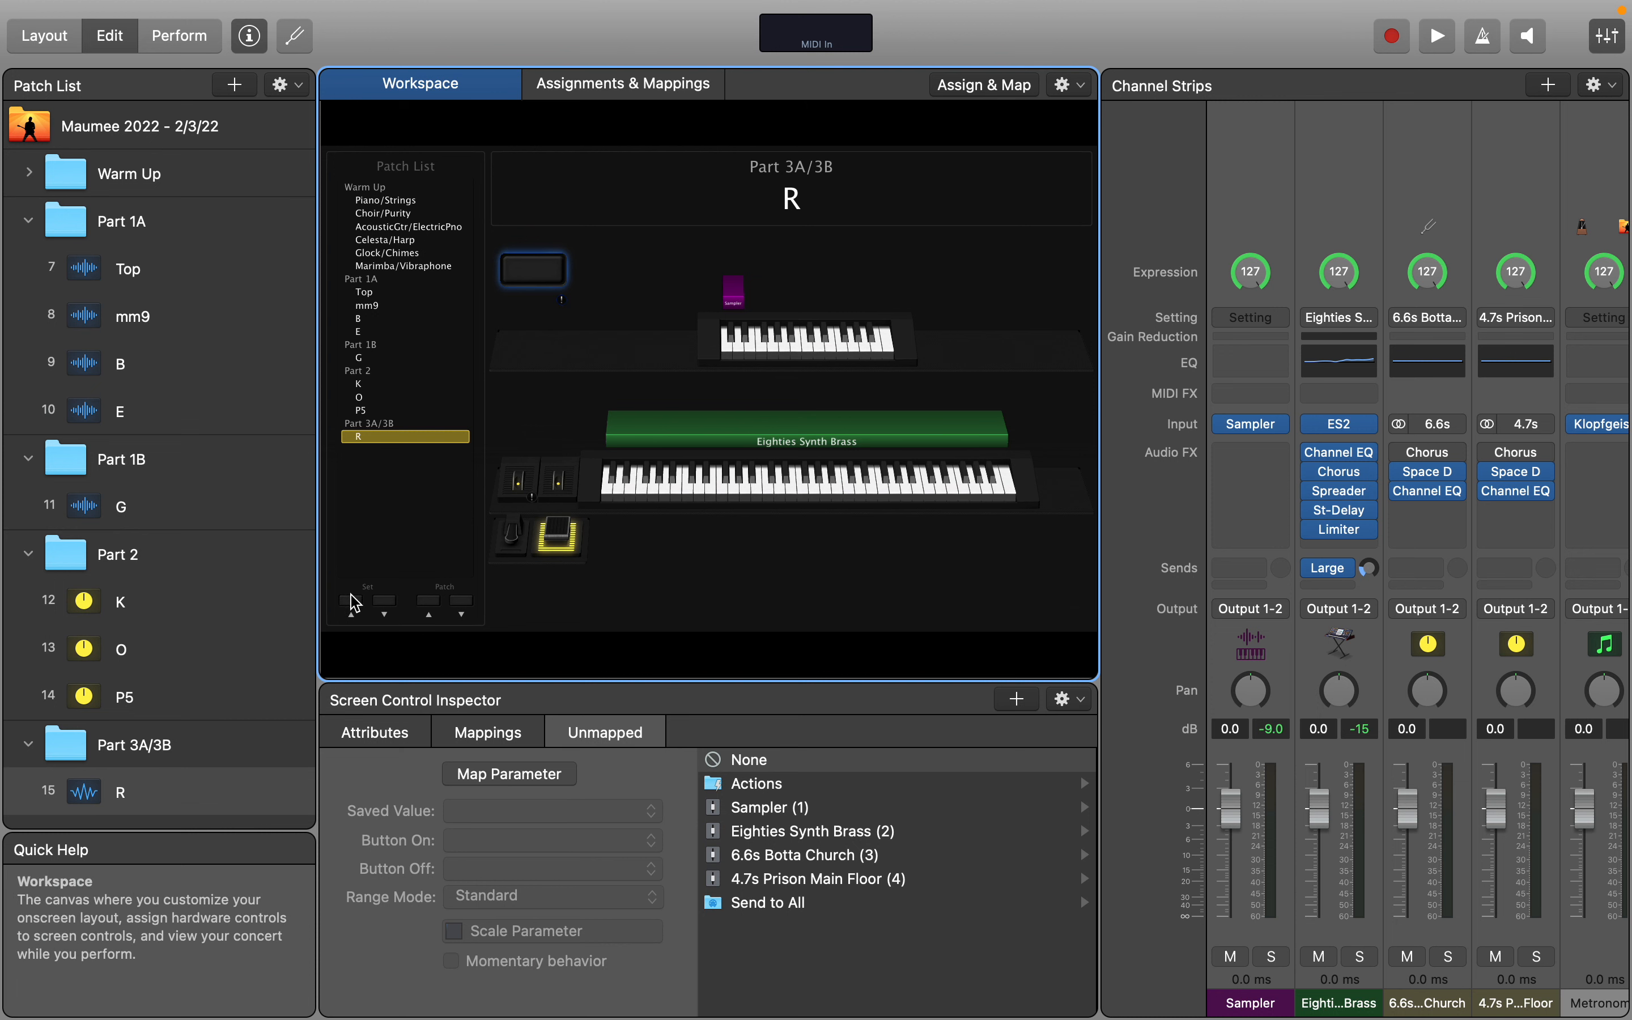
Step: Assign the Previous Patch button in Layout mode to the Oxygen 25's D2 note on channel 10
click(429, 602)
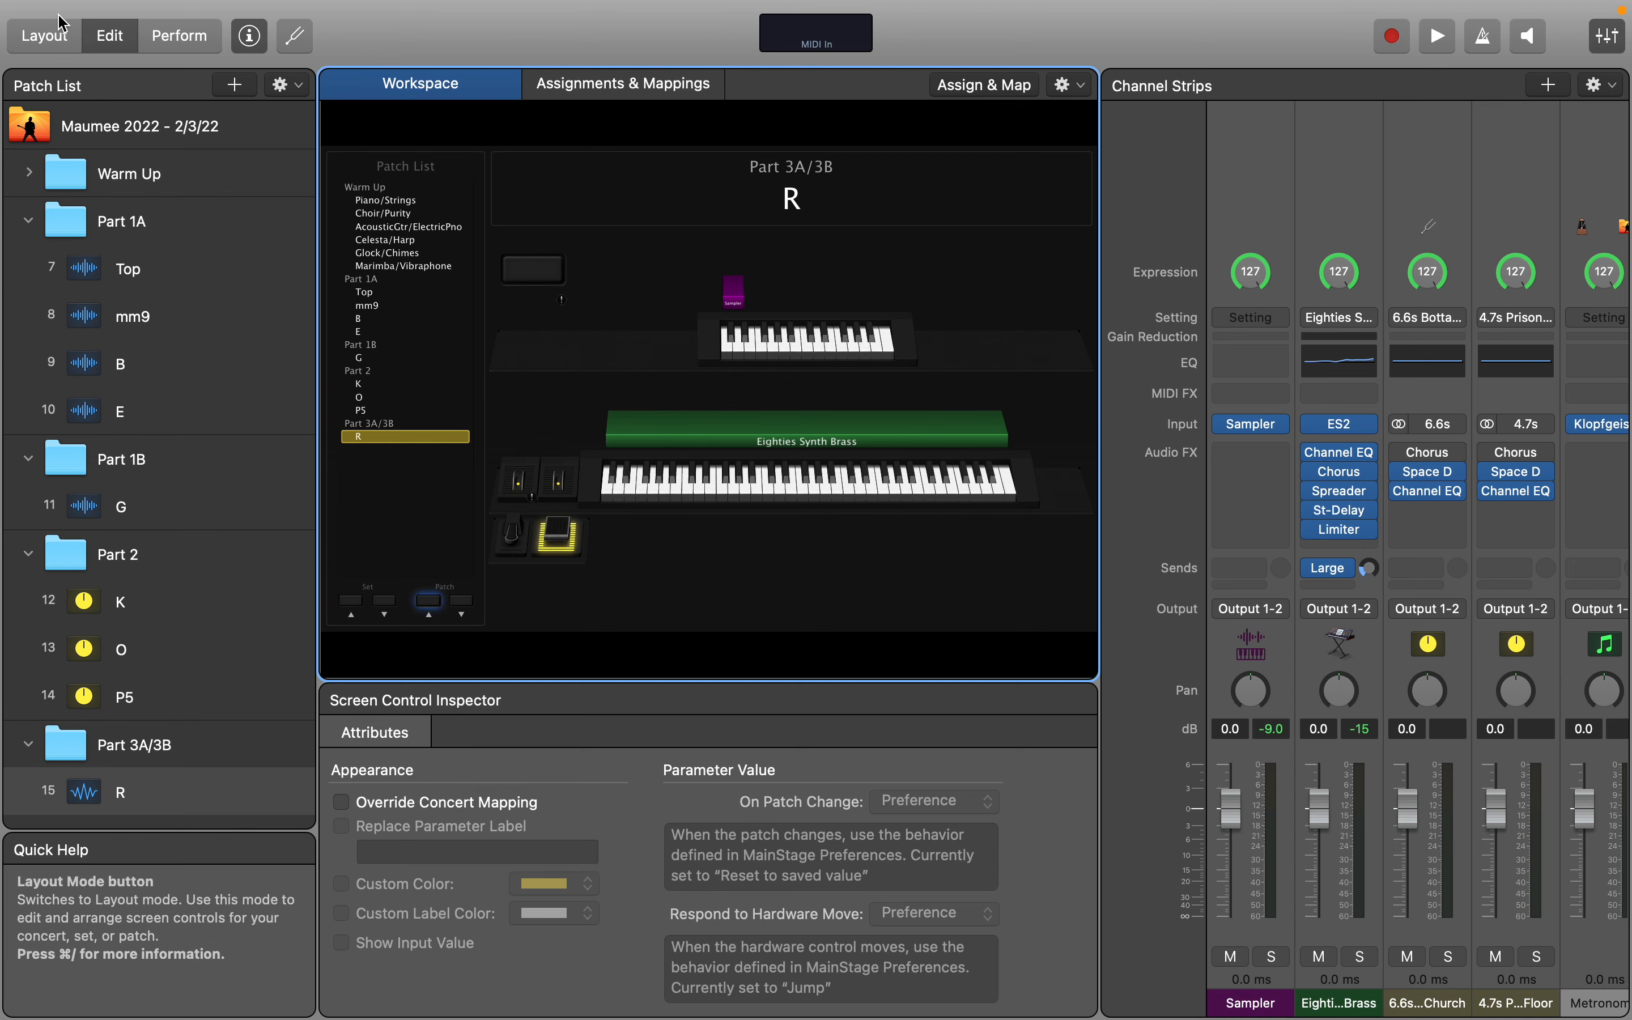
click(43, 35)
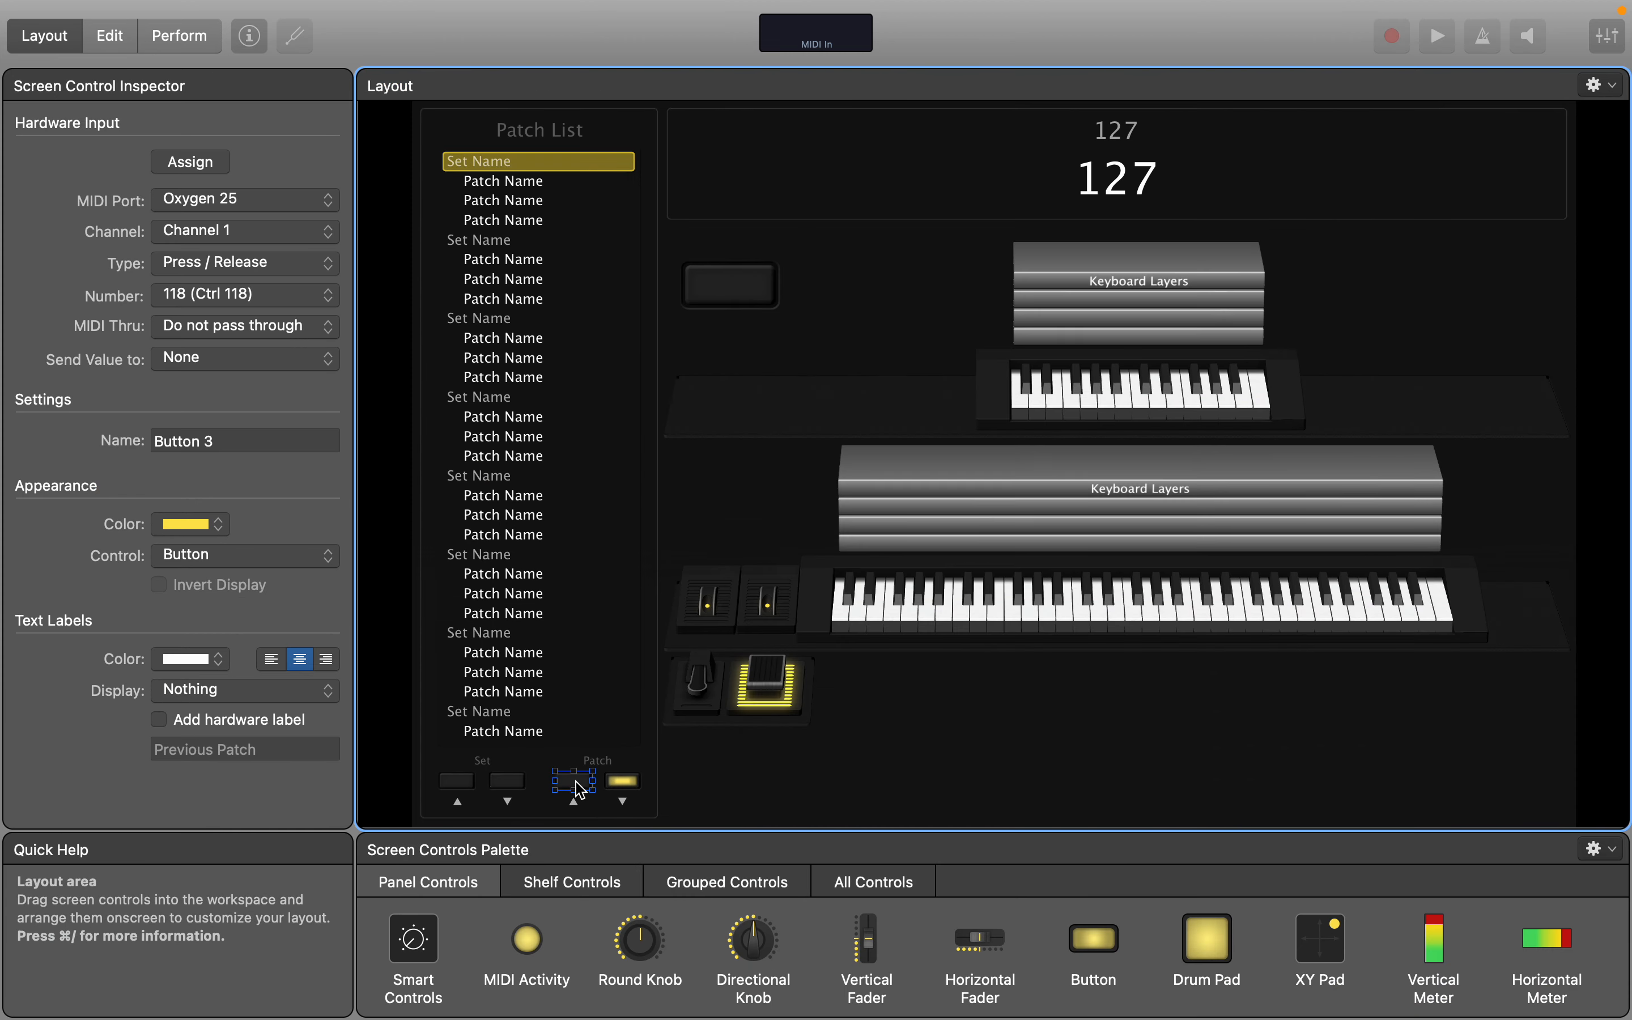
click(173, 164)
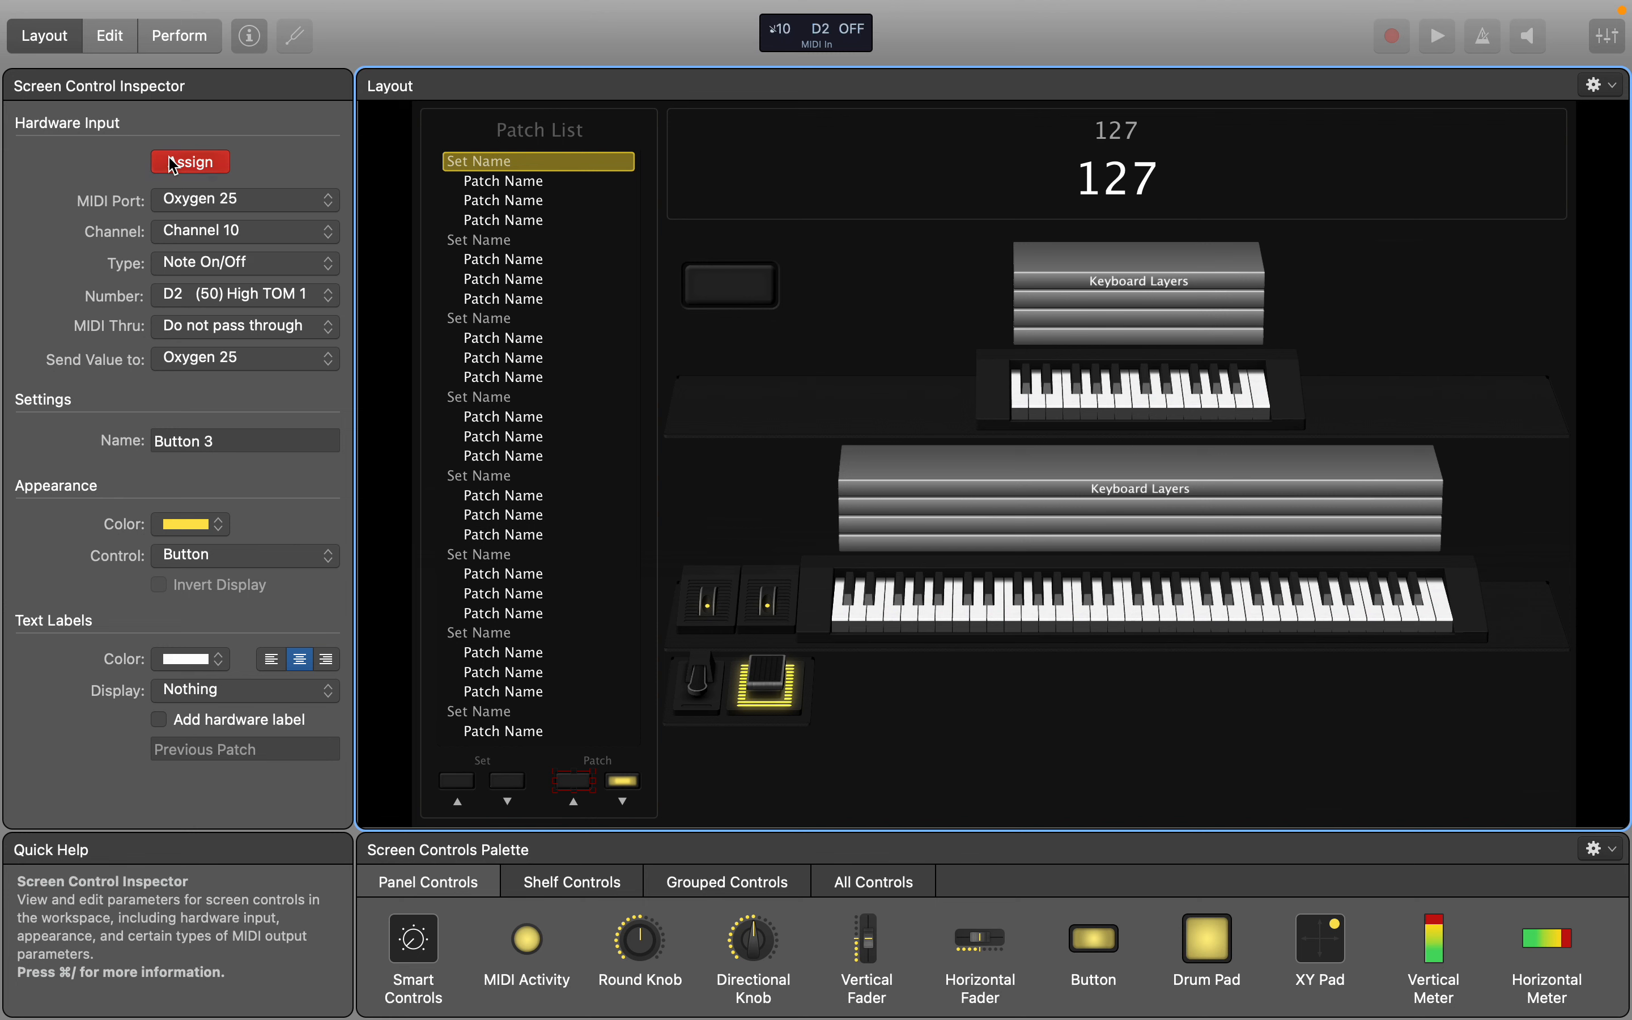
click(173, 164)
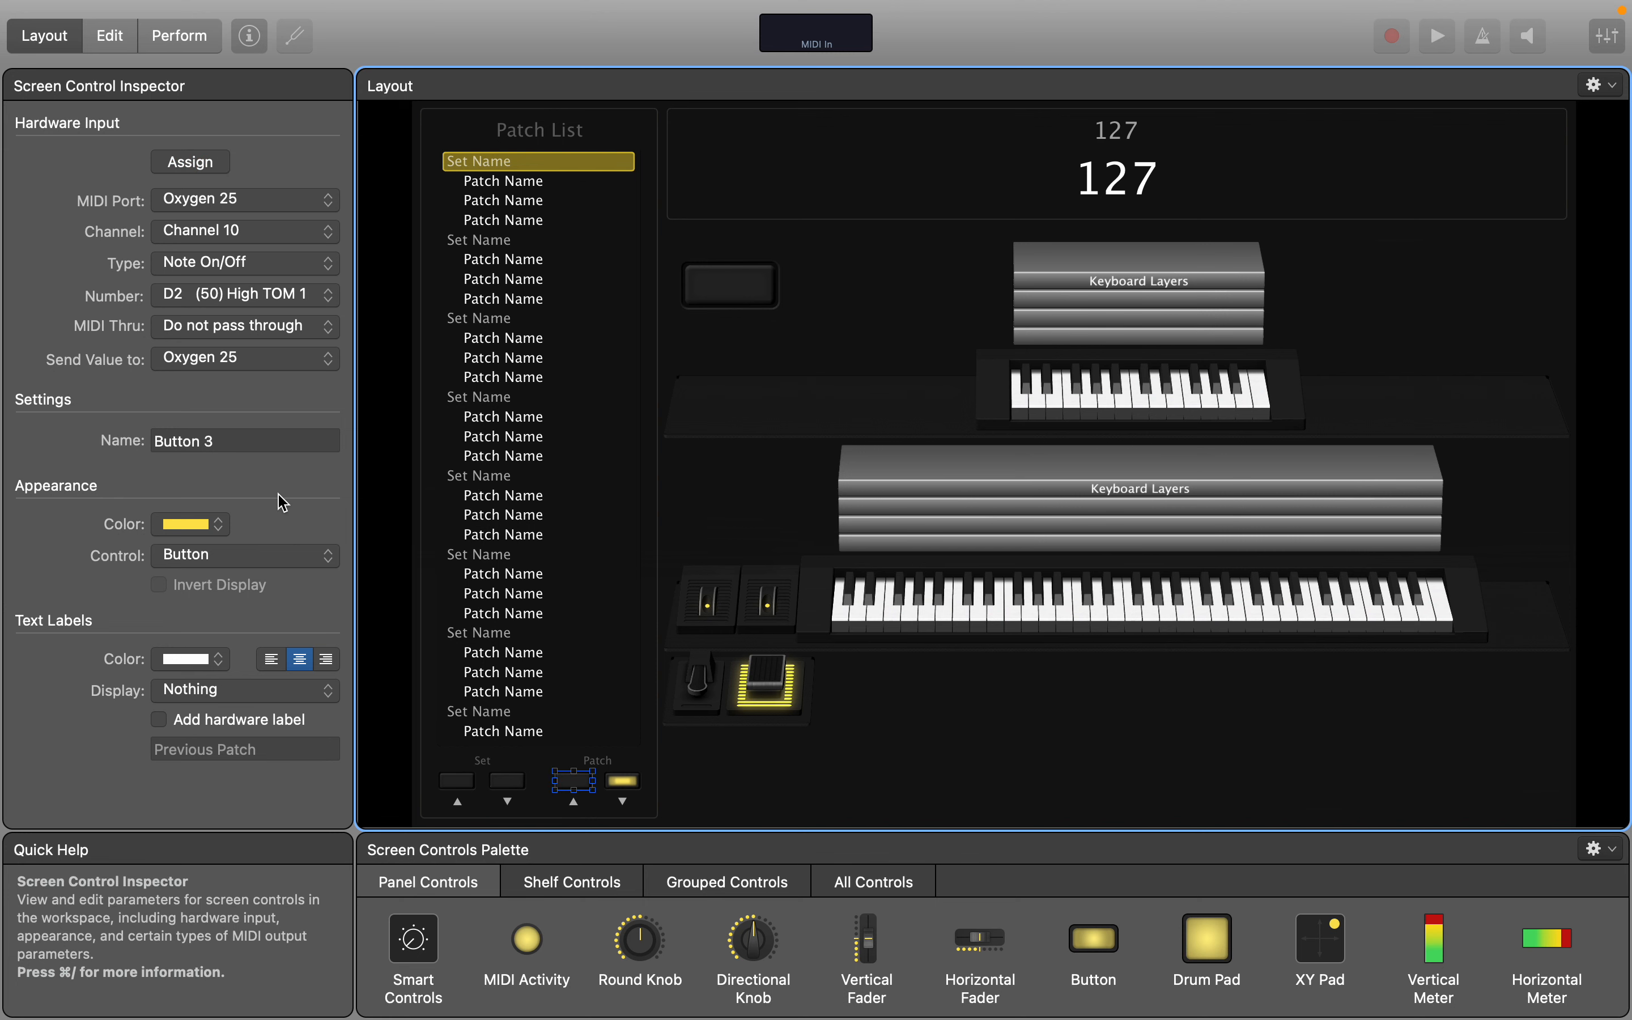
Step: Assign the Next Patch button to the Oxygen 25's C1 note on channel 10
click(621, 781)
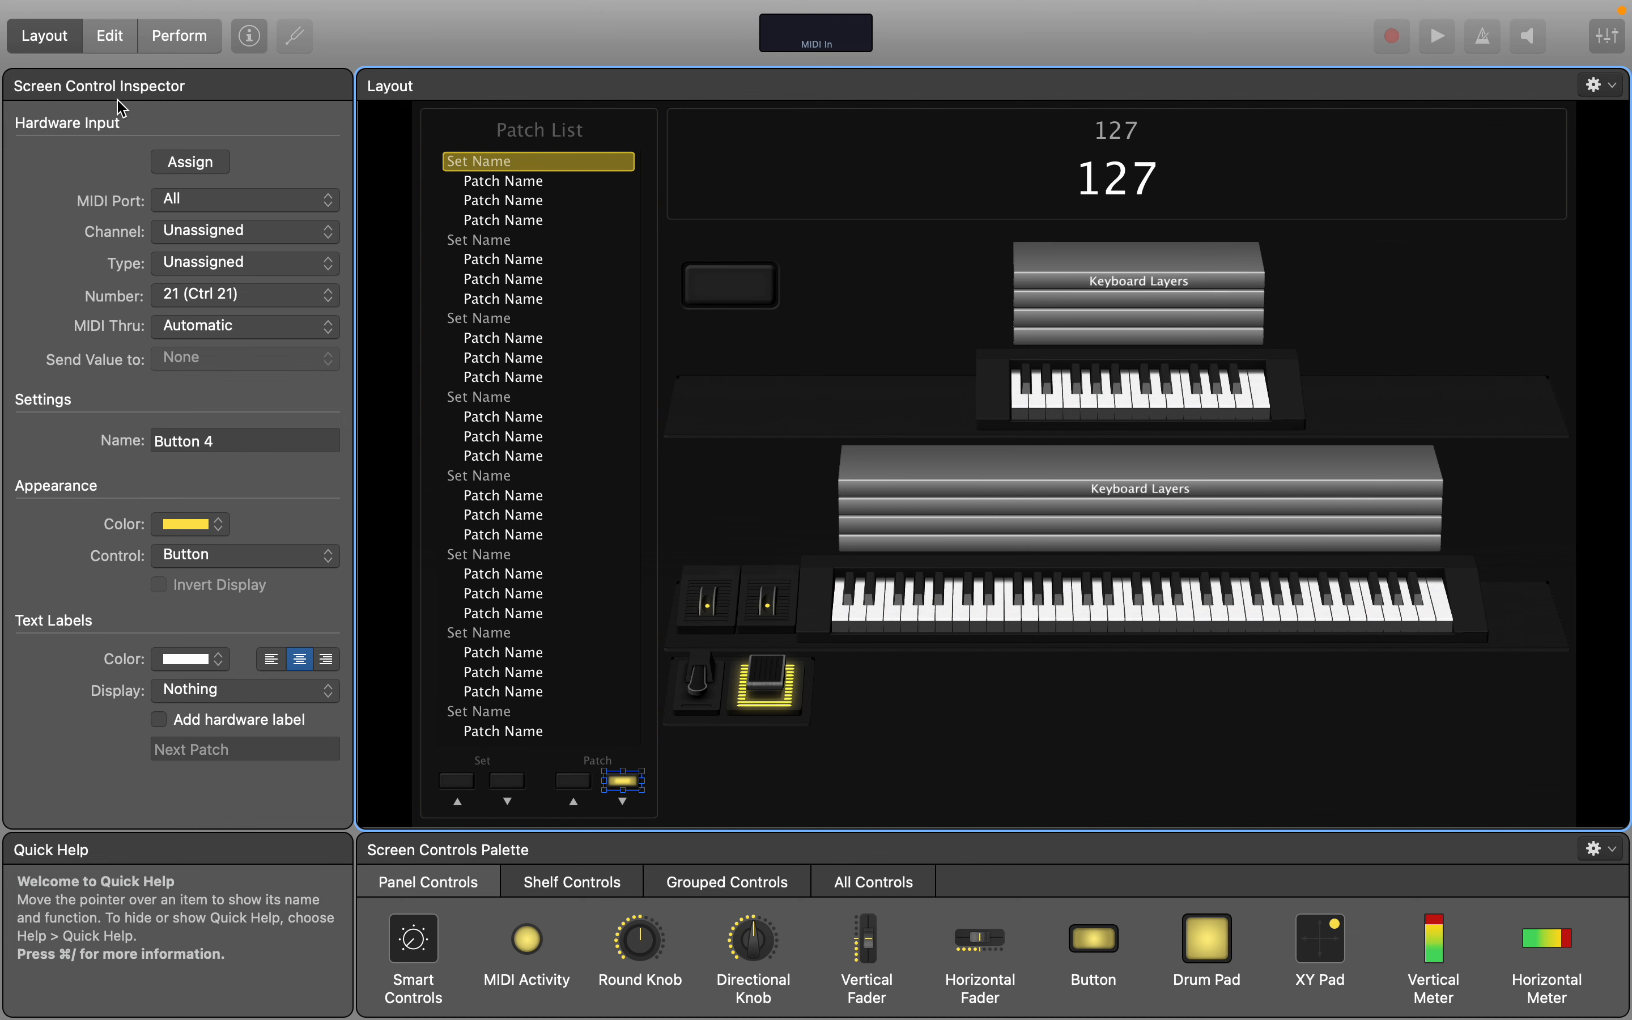
click(192, 168)
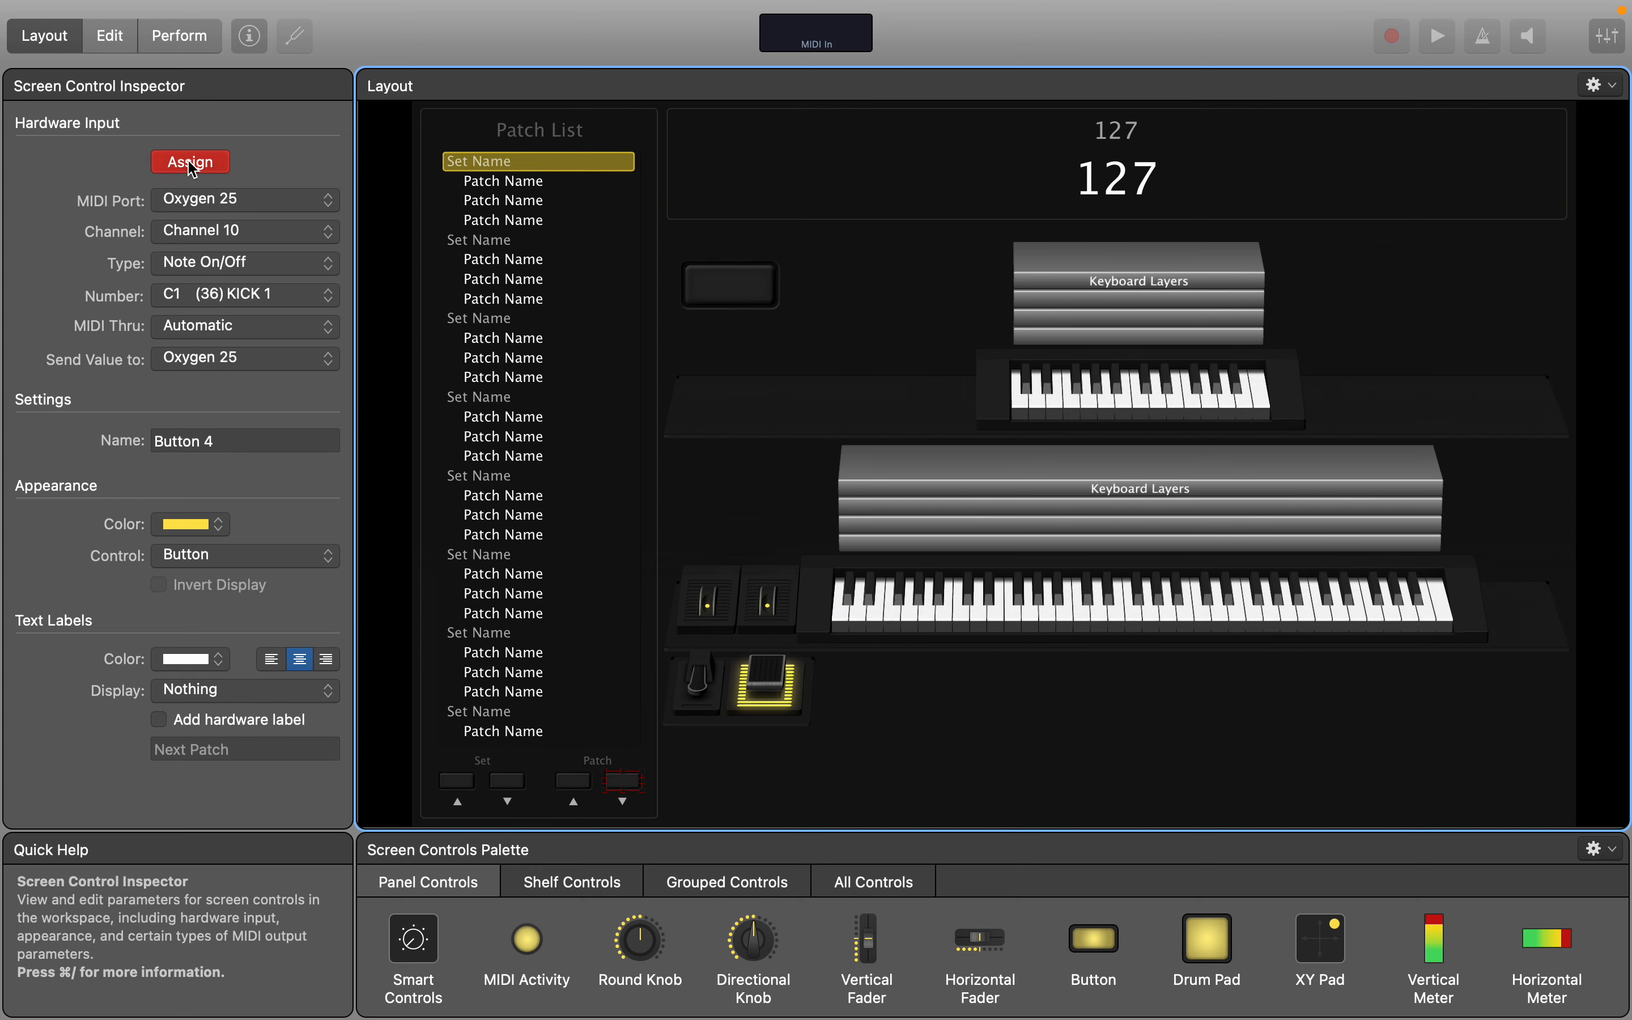
click(193, 169)
Step: In Edit mode, open the Sampler instrument of Part 1A's Top patch and show its key mapping
click(109, 35)
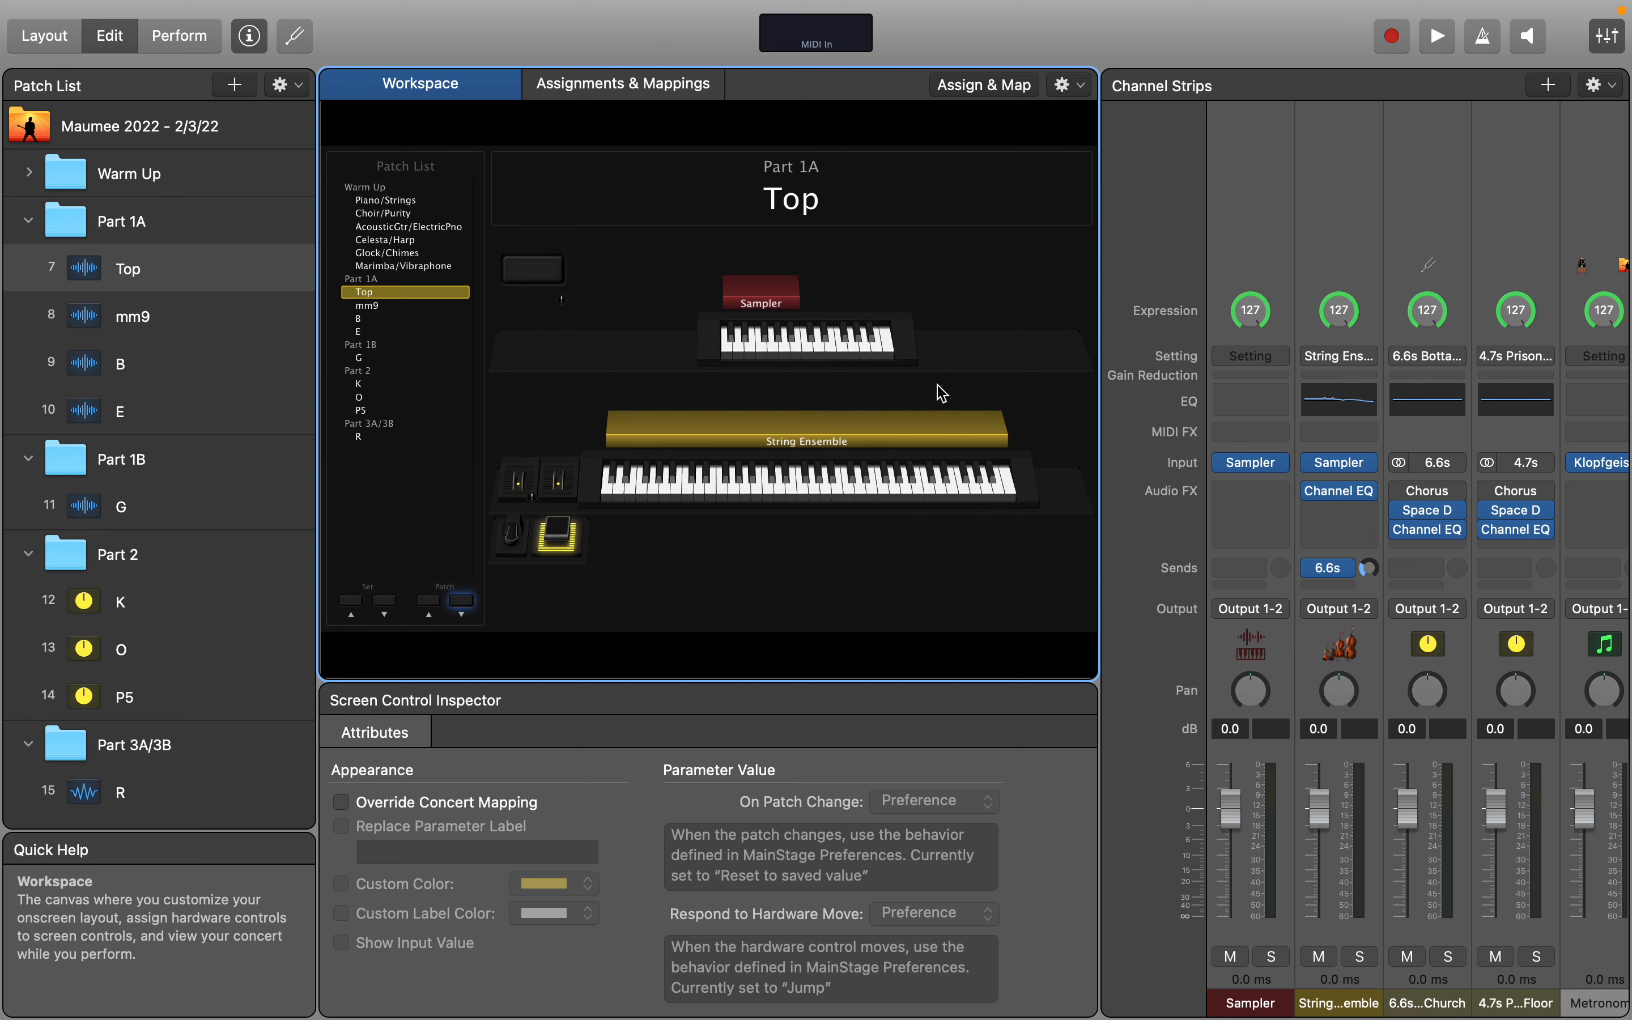
click(1255, 204)
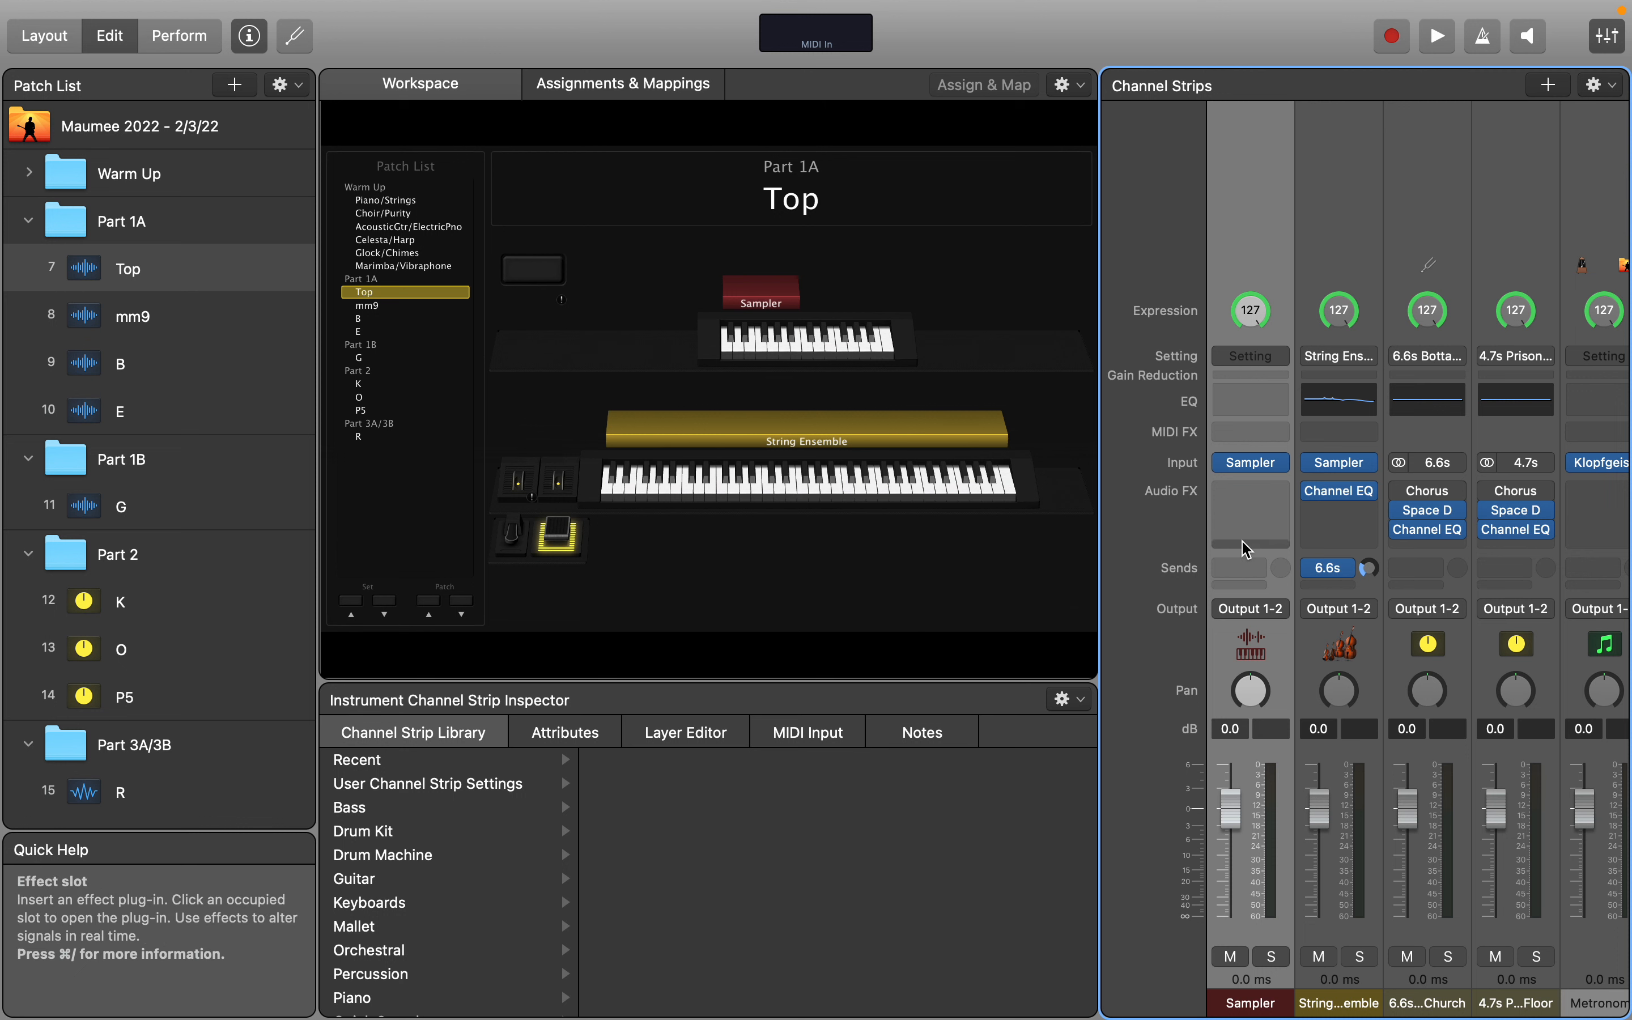
click(1253, 465)
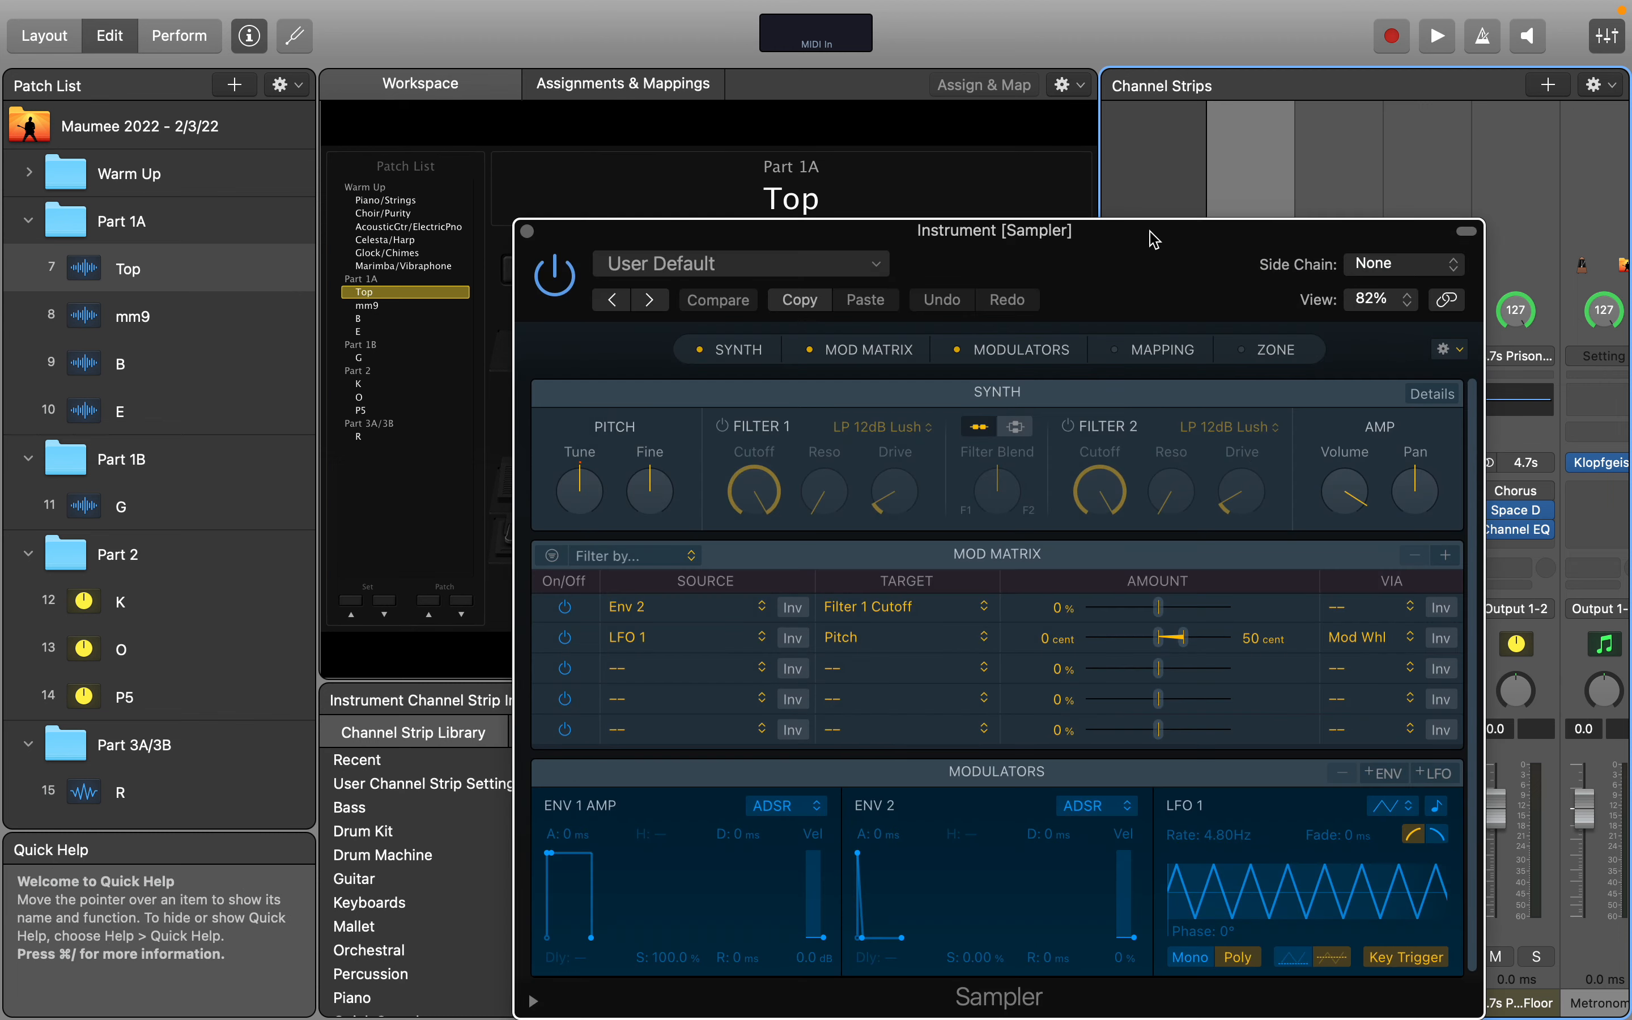
drag(1154, 239, 929, 107)
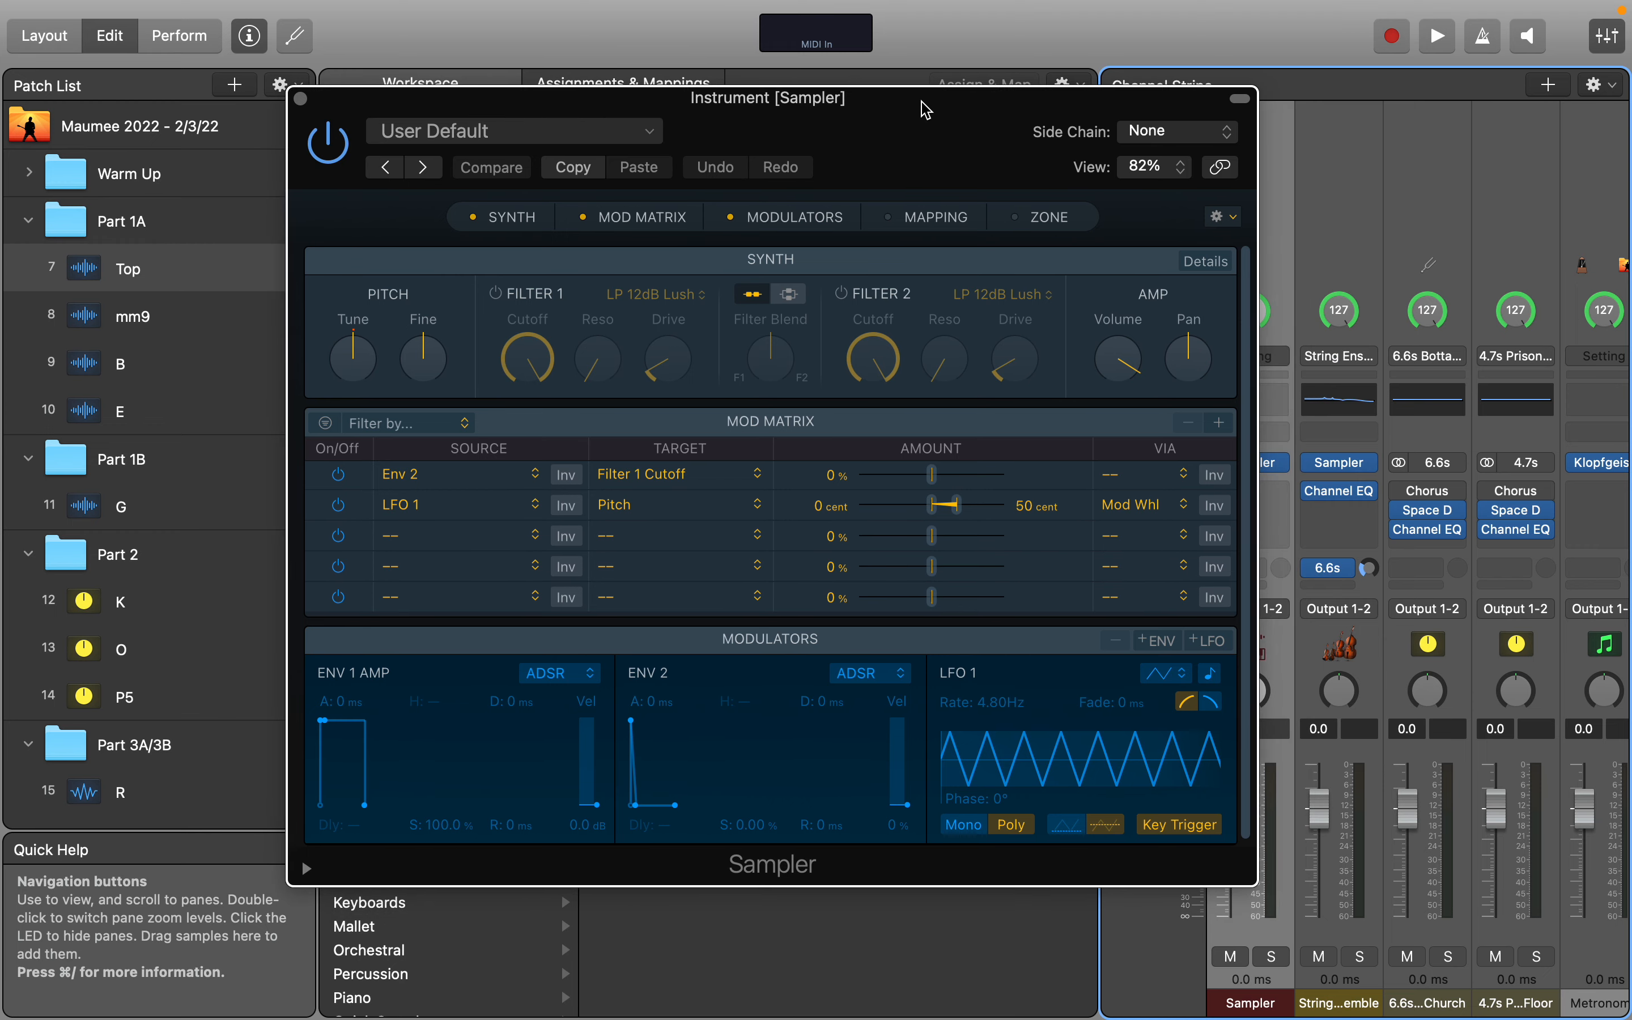
click(919, 219)
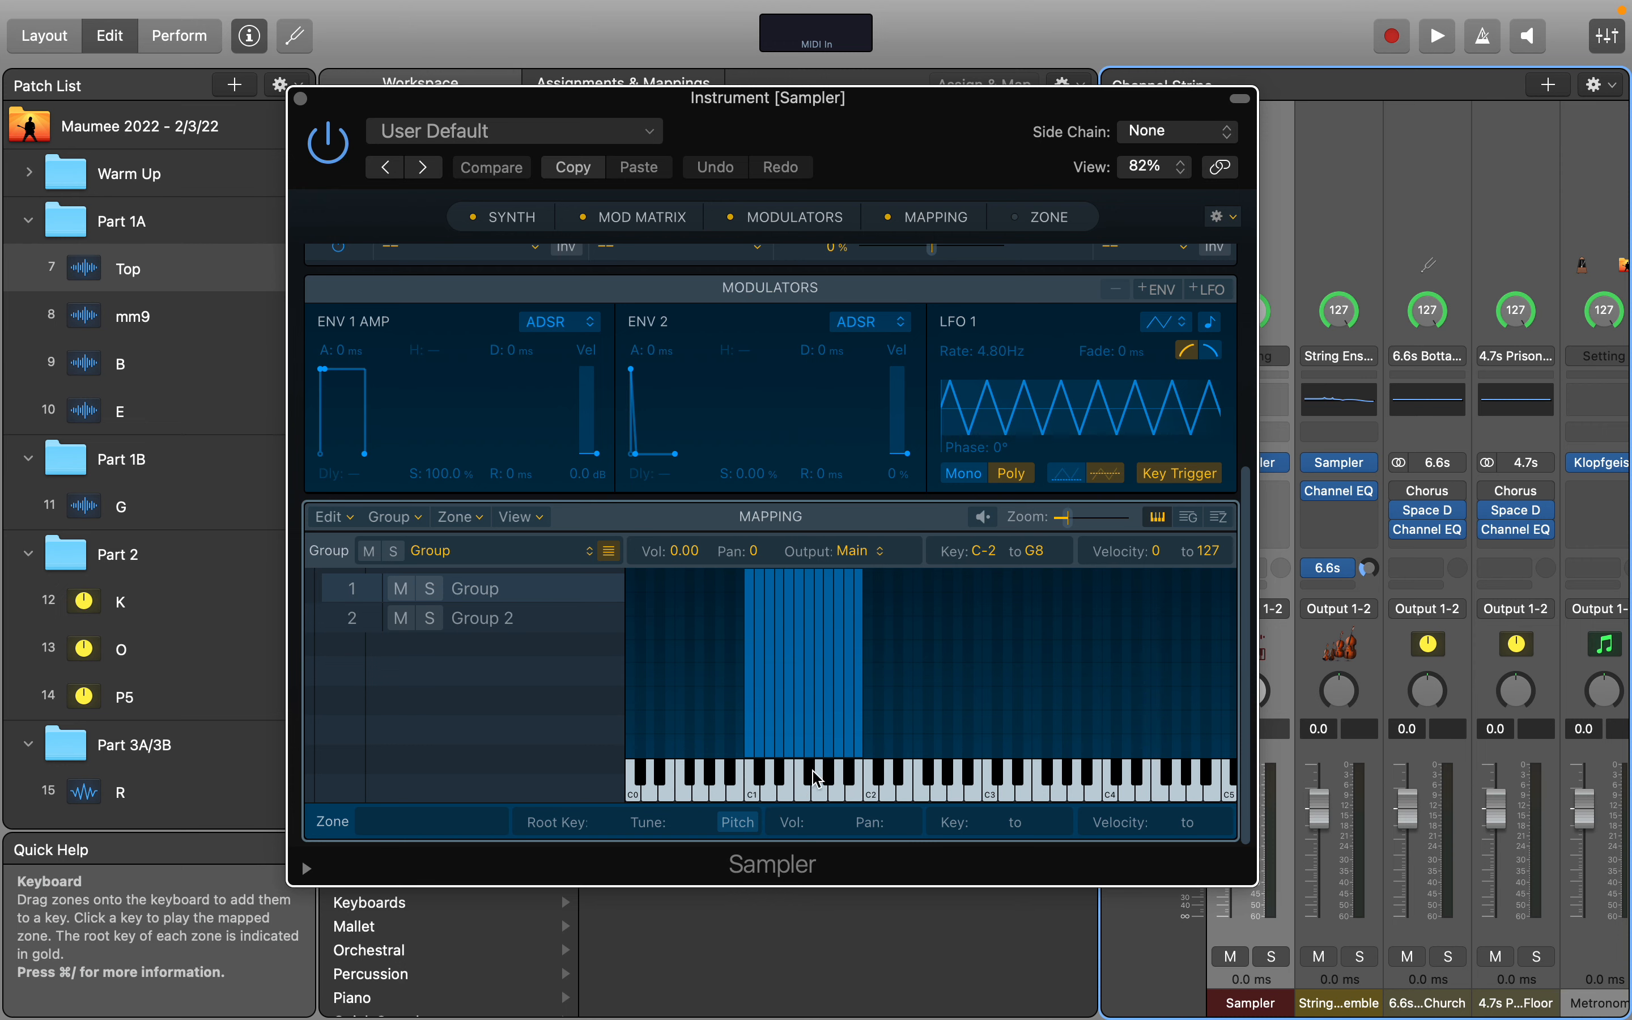
Step: Show the first group's zones as a zone list and examine their audio files, keys and volumes
click(568, 619)
click(549, 598)
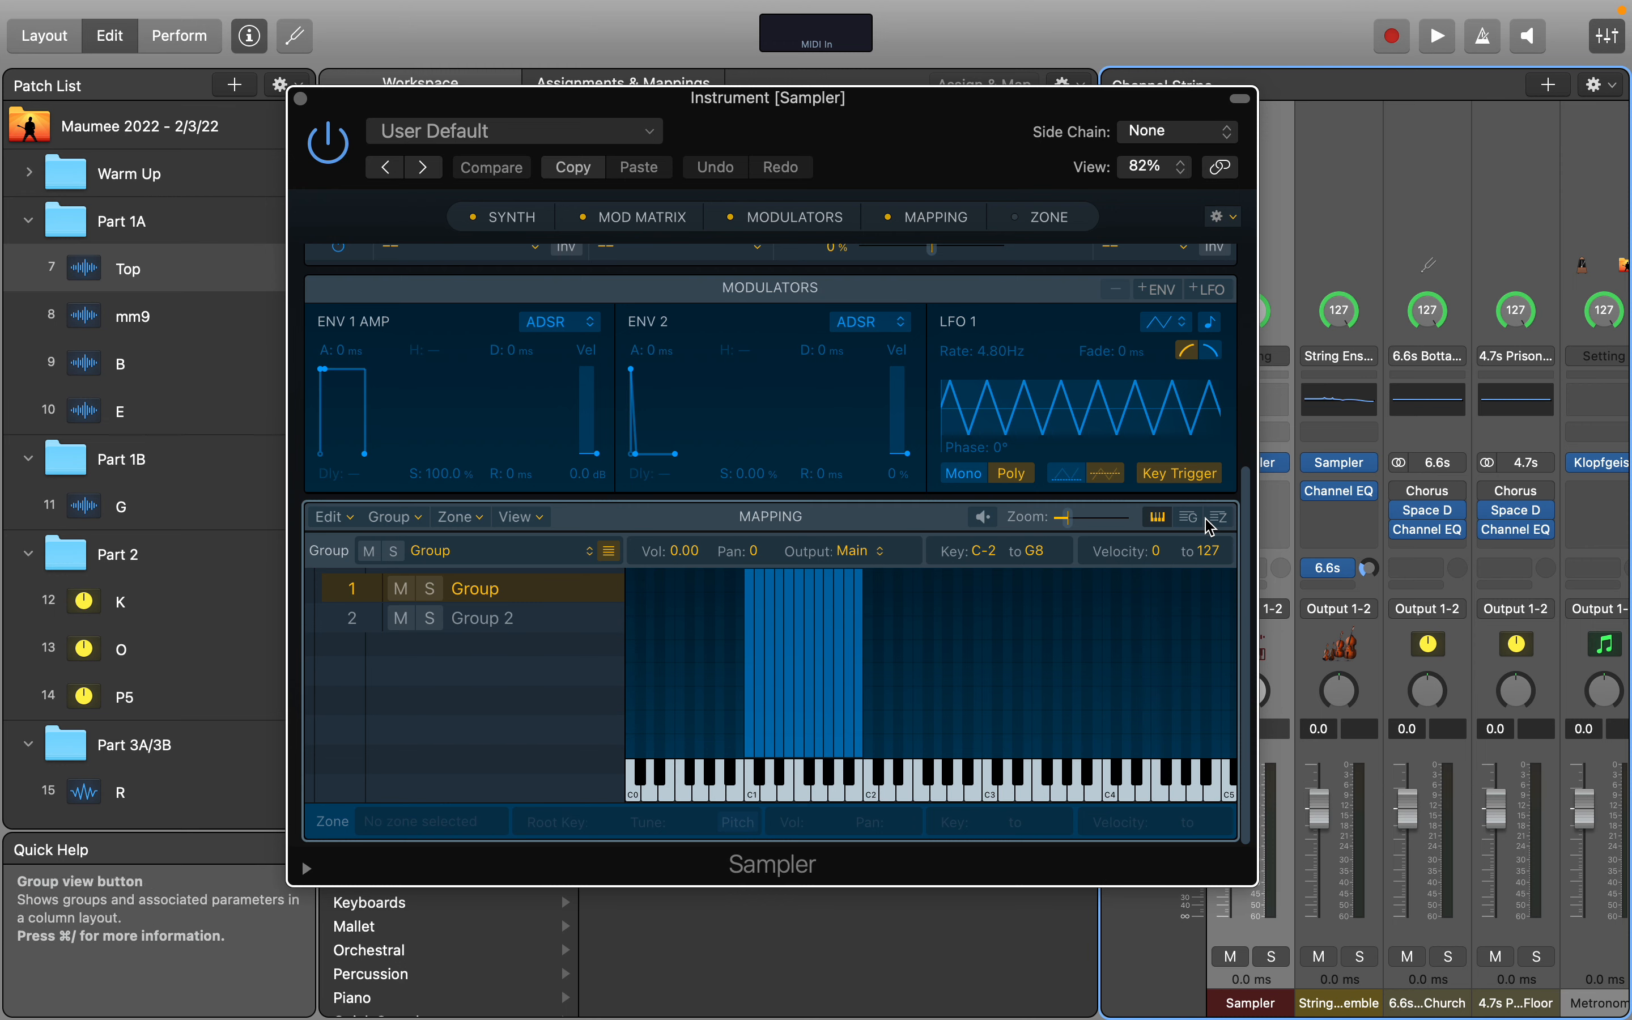
click(1159, 519)
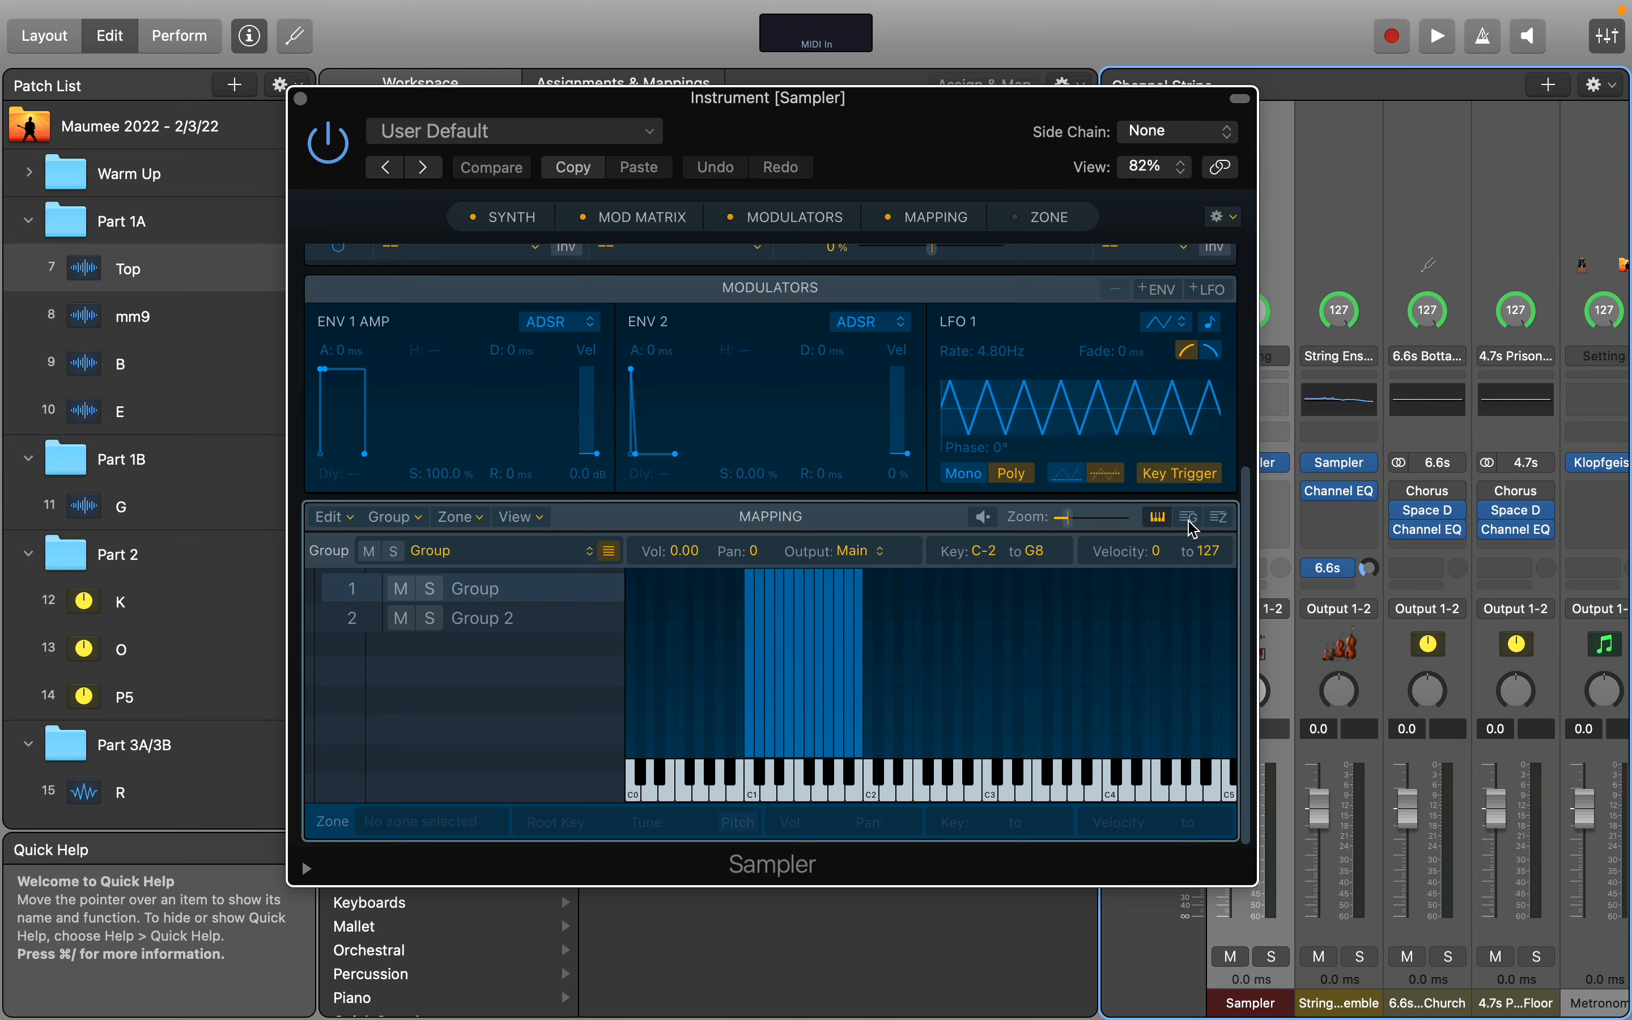
click(1219, 521)
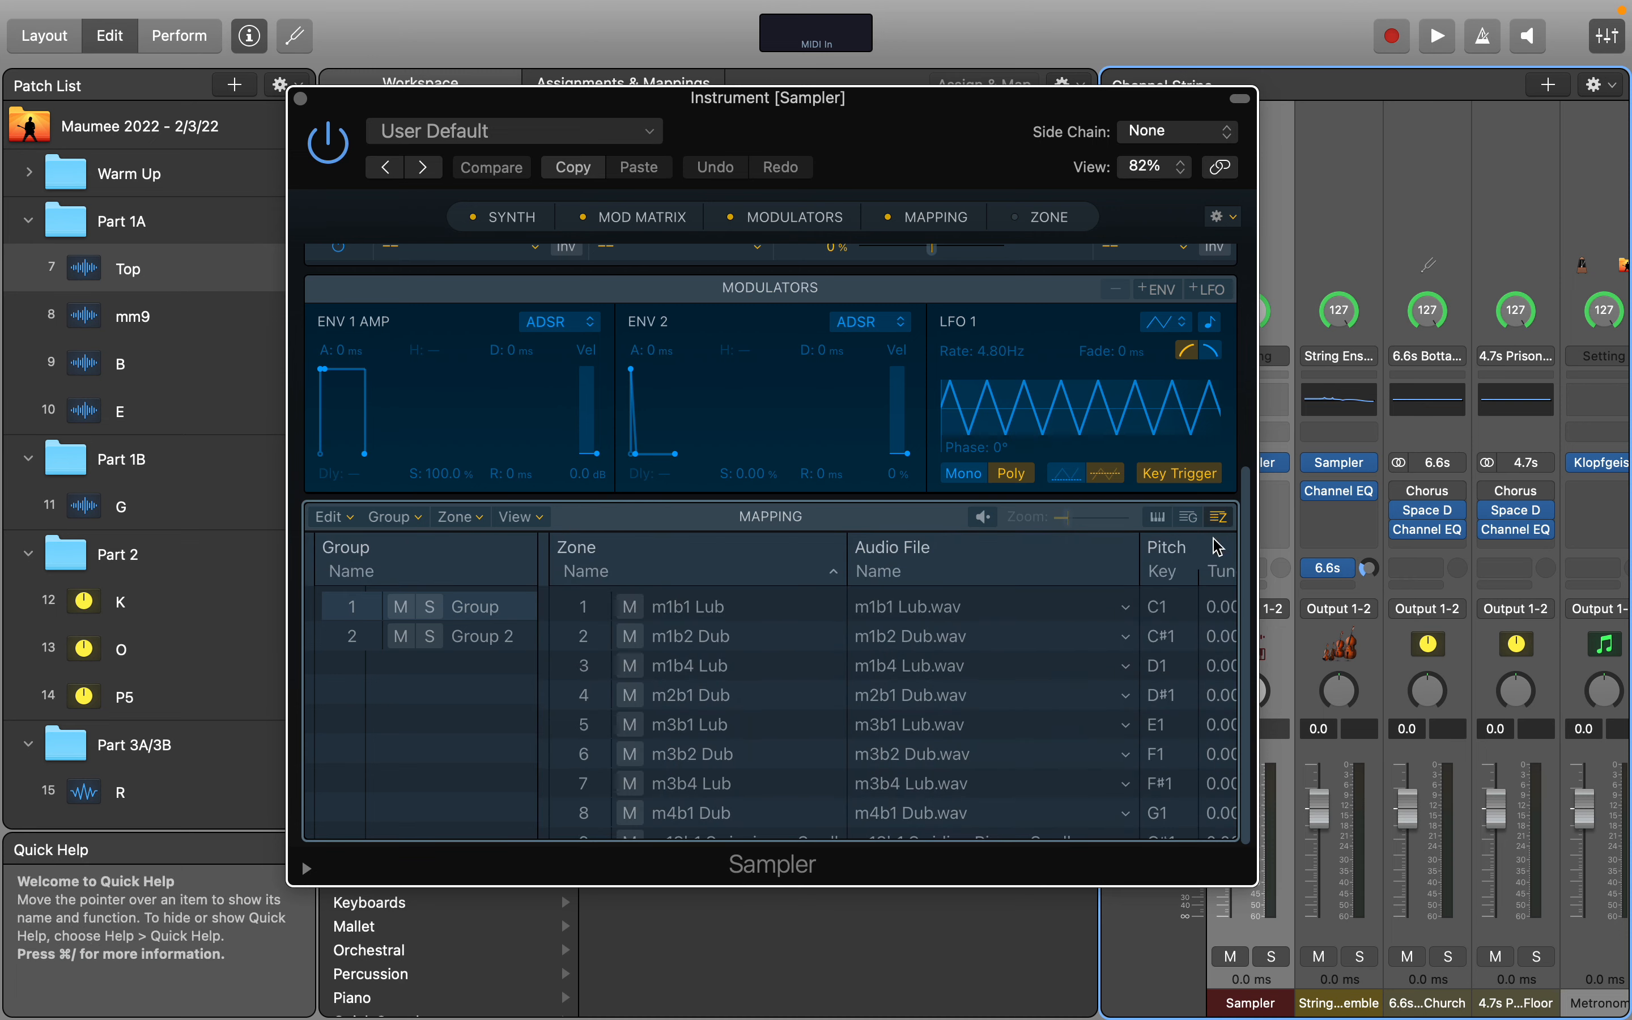
scroll(881, 630, down, 2)
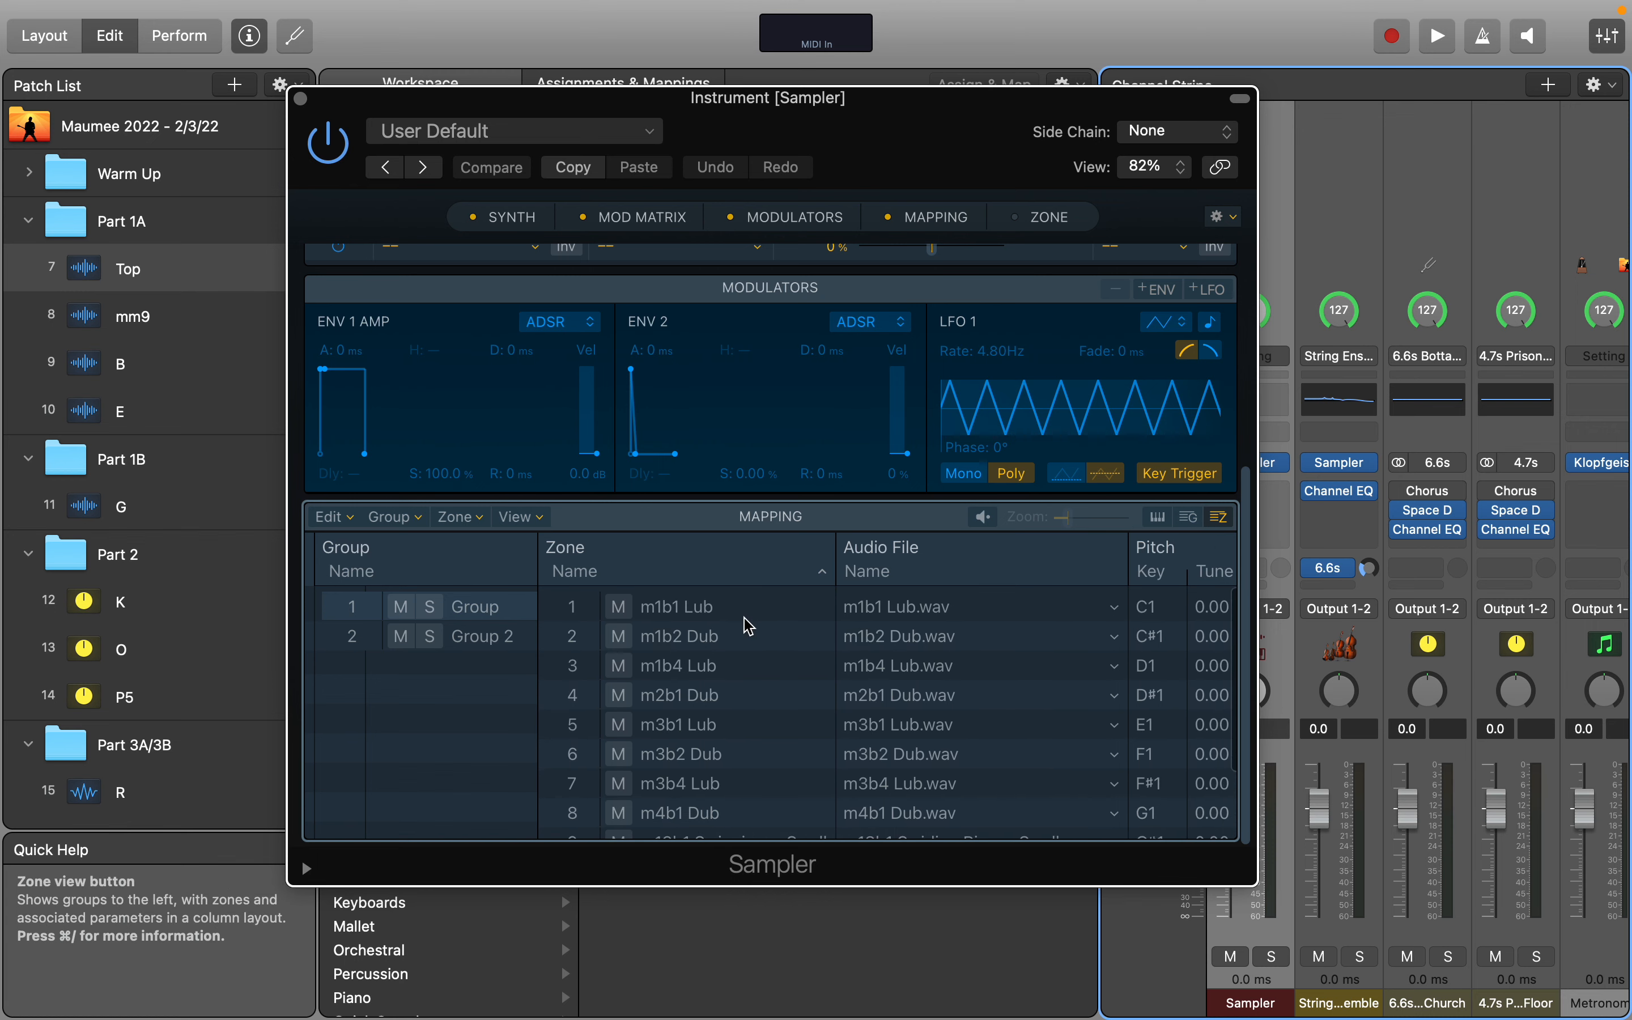
scroll(744, 640, down, 3)
scroll(743, 641, up, 5)
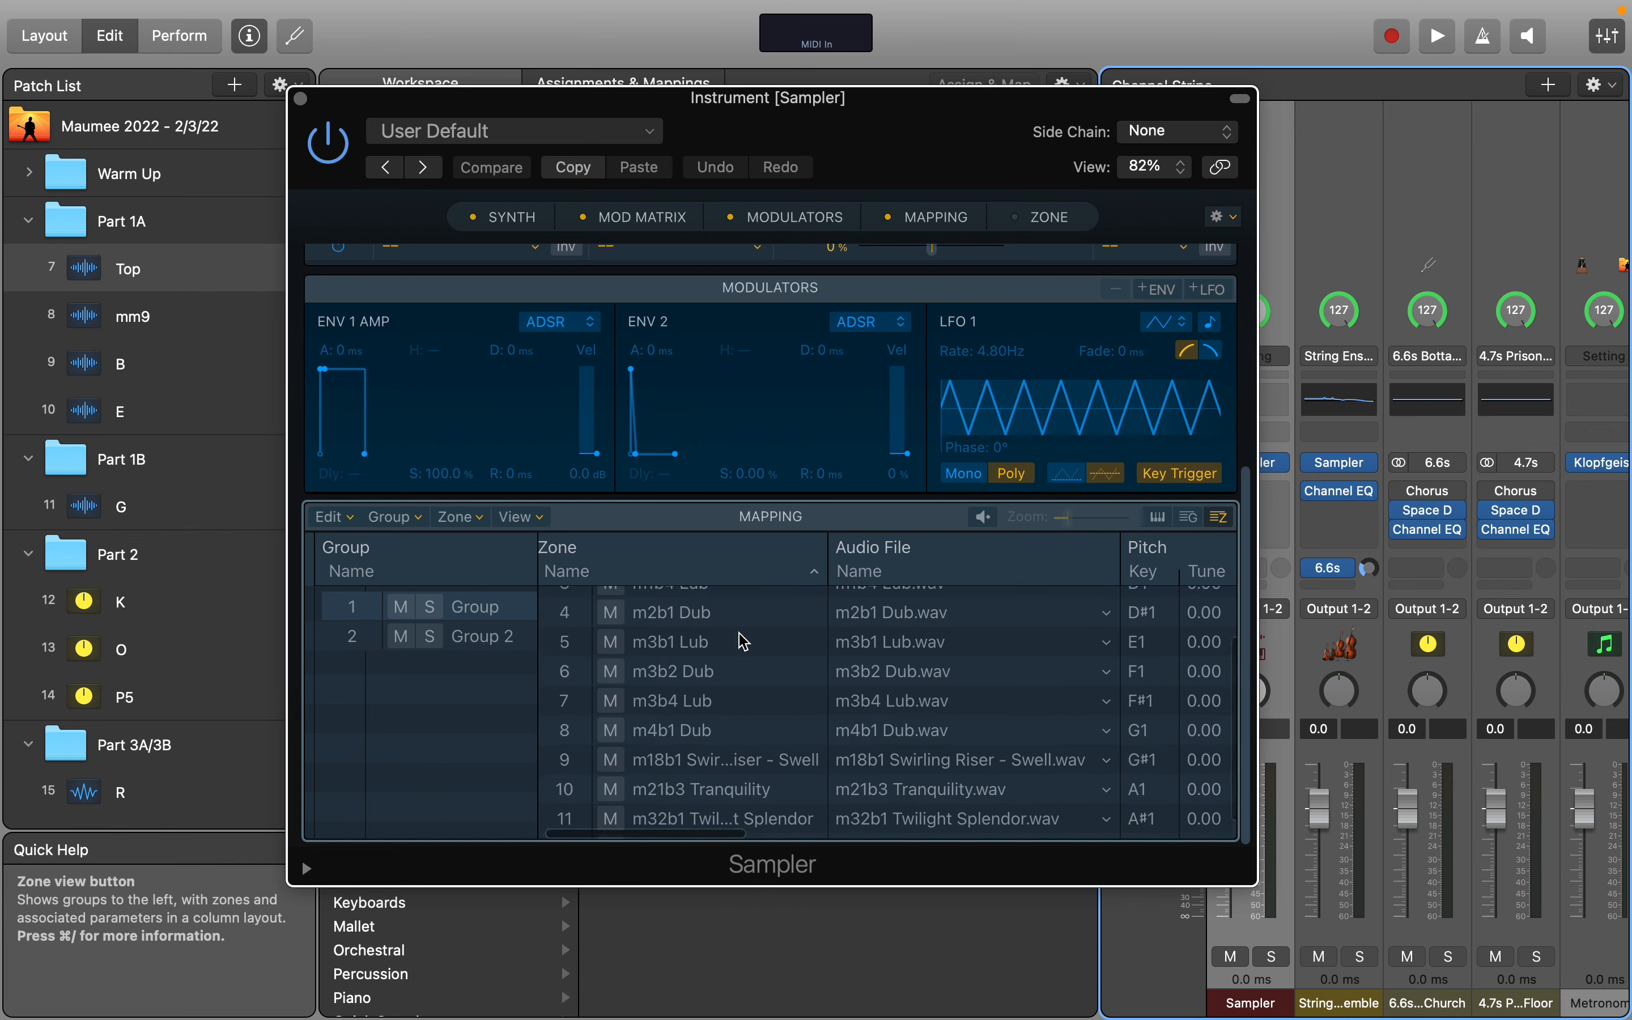
scroll(744, 641, down, 1)
scroll(743, 641, right, 10)
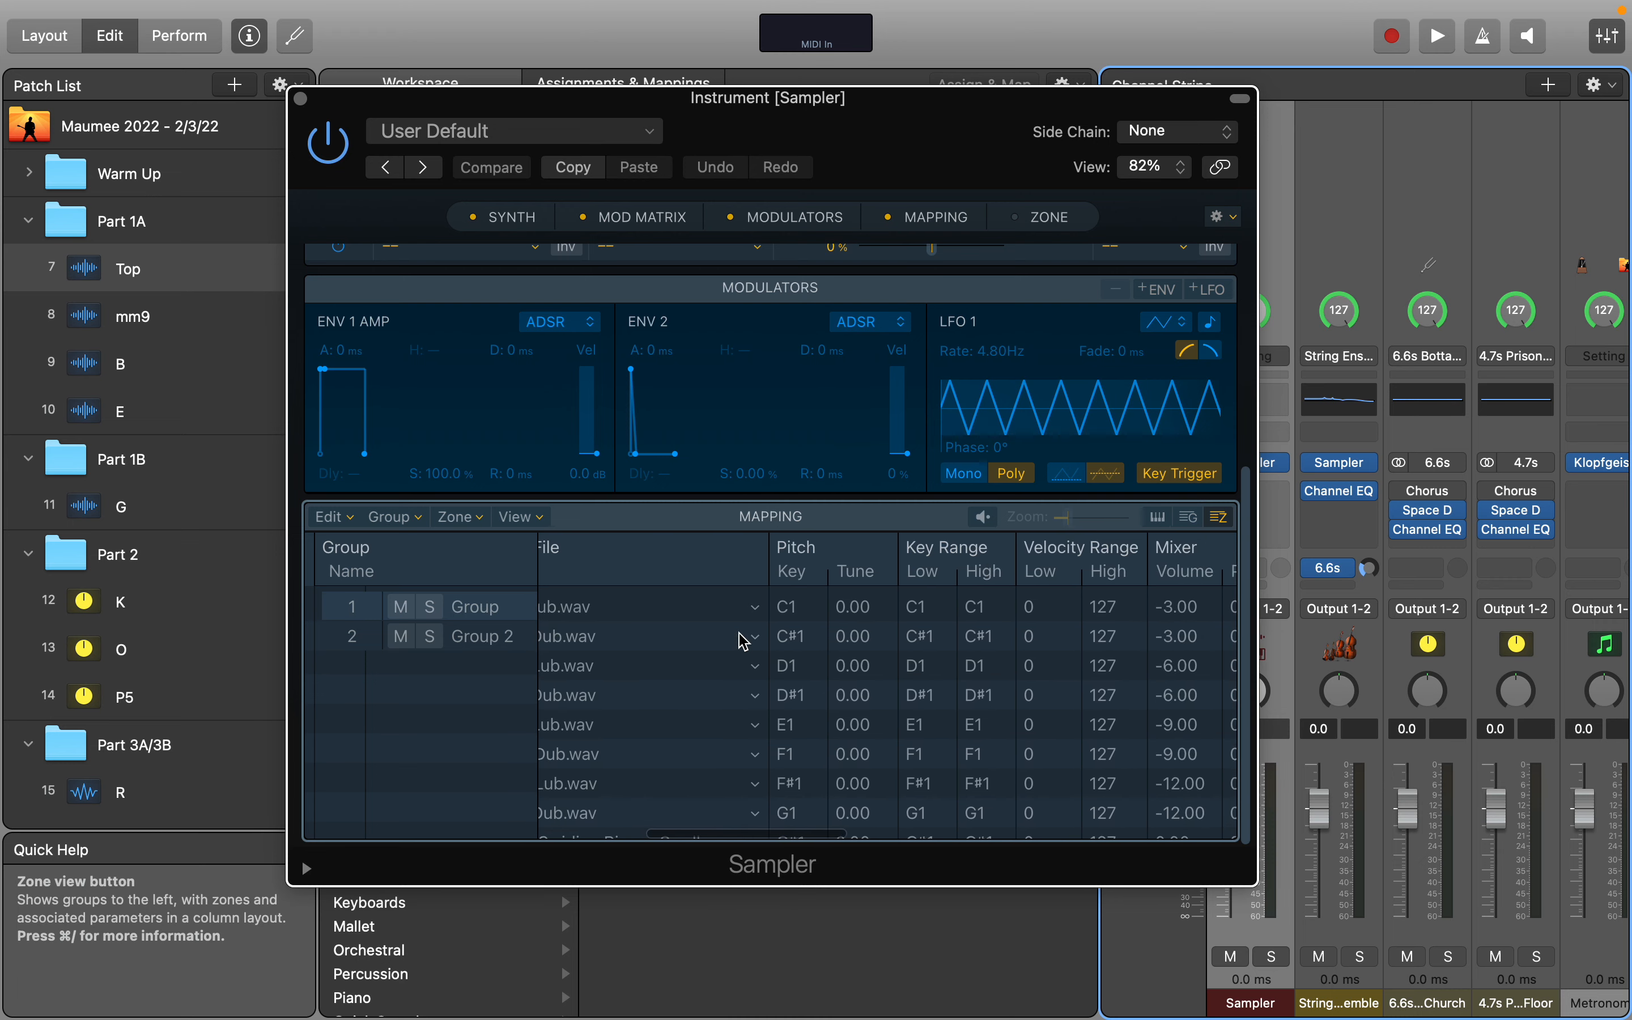
scroll(744, 641, left, 10)
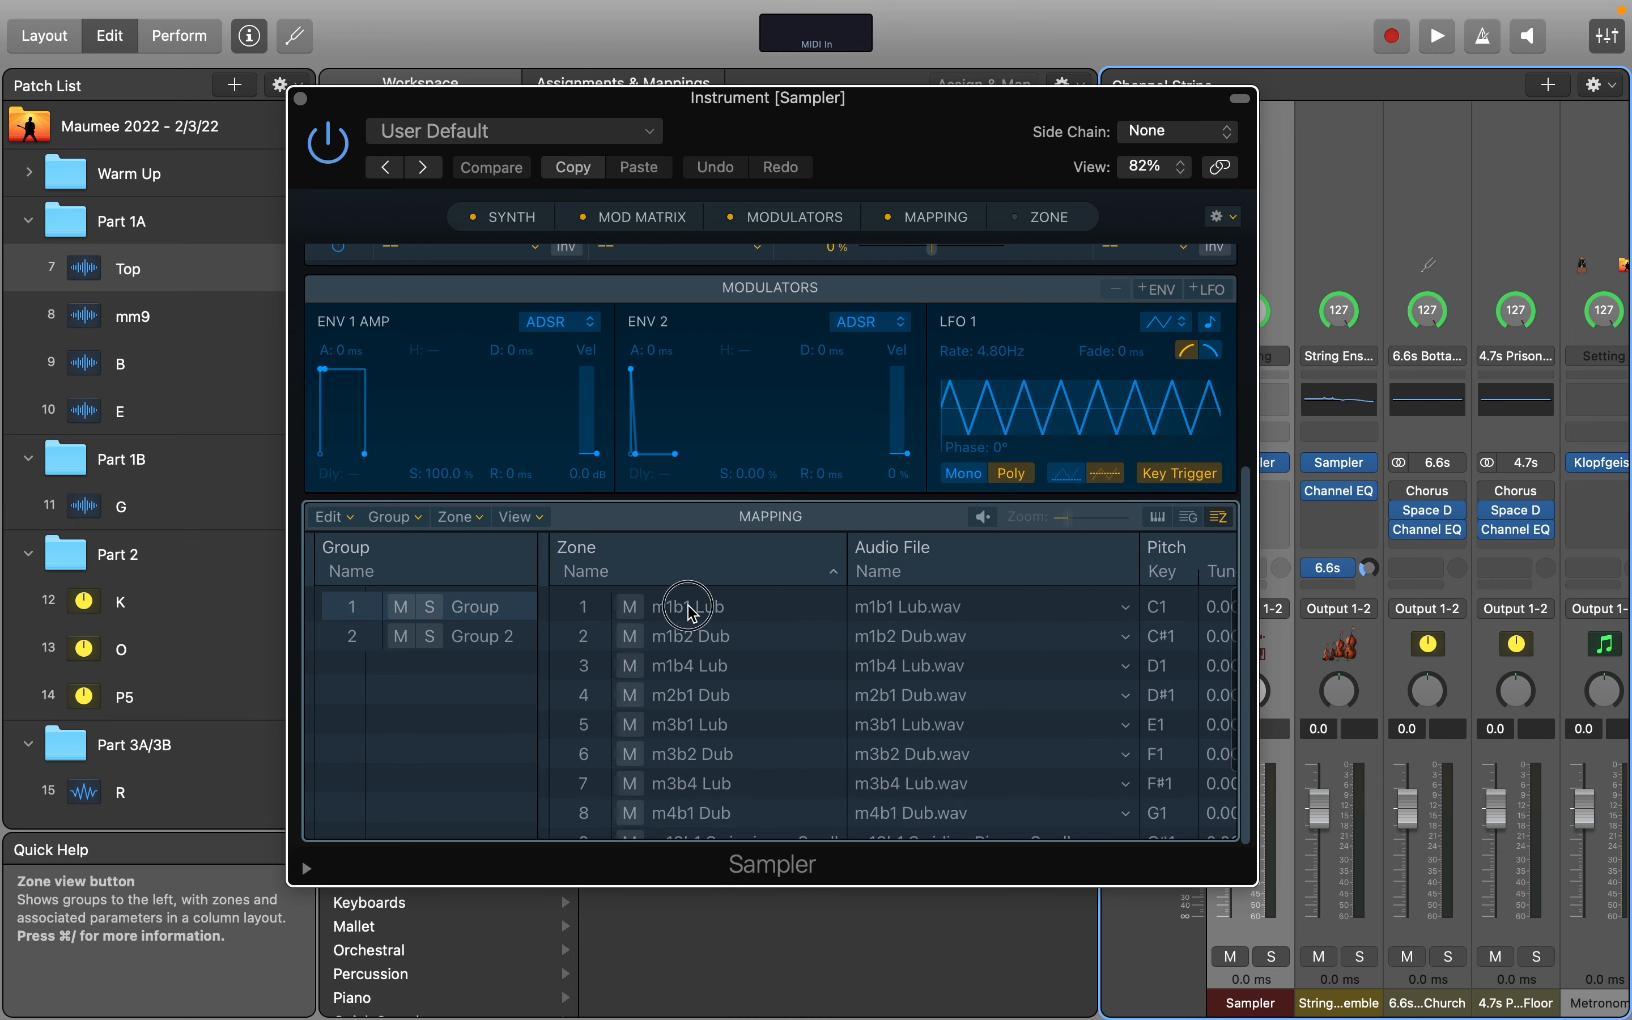
Step: Select the zones from m1b1 Lub through m36b1 Bass Boom and inspect their key and velocity ranges
scroll(626, 743, down, 4)
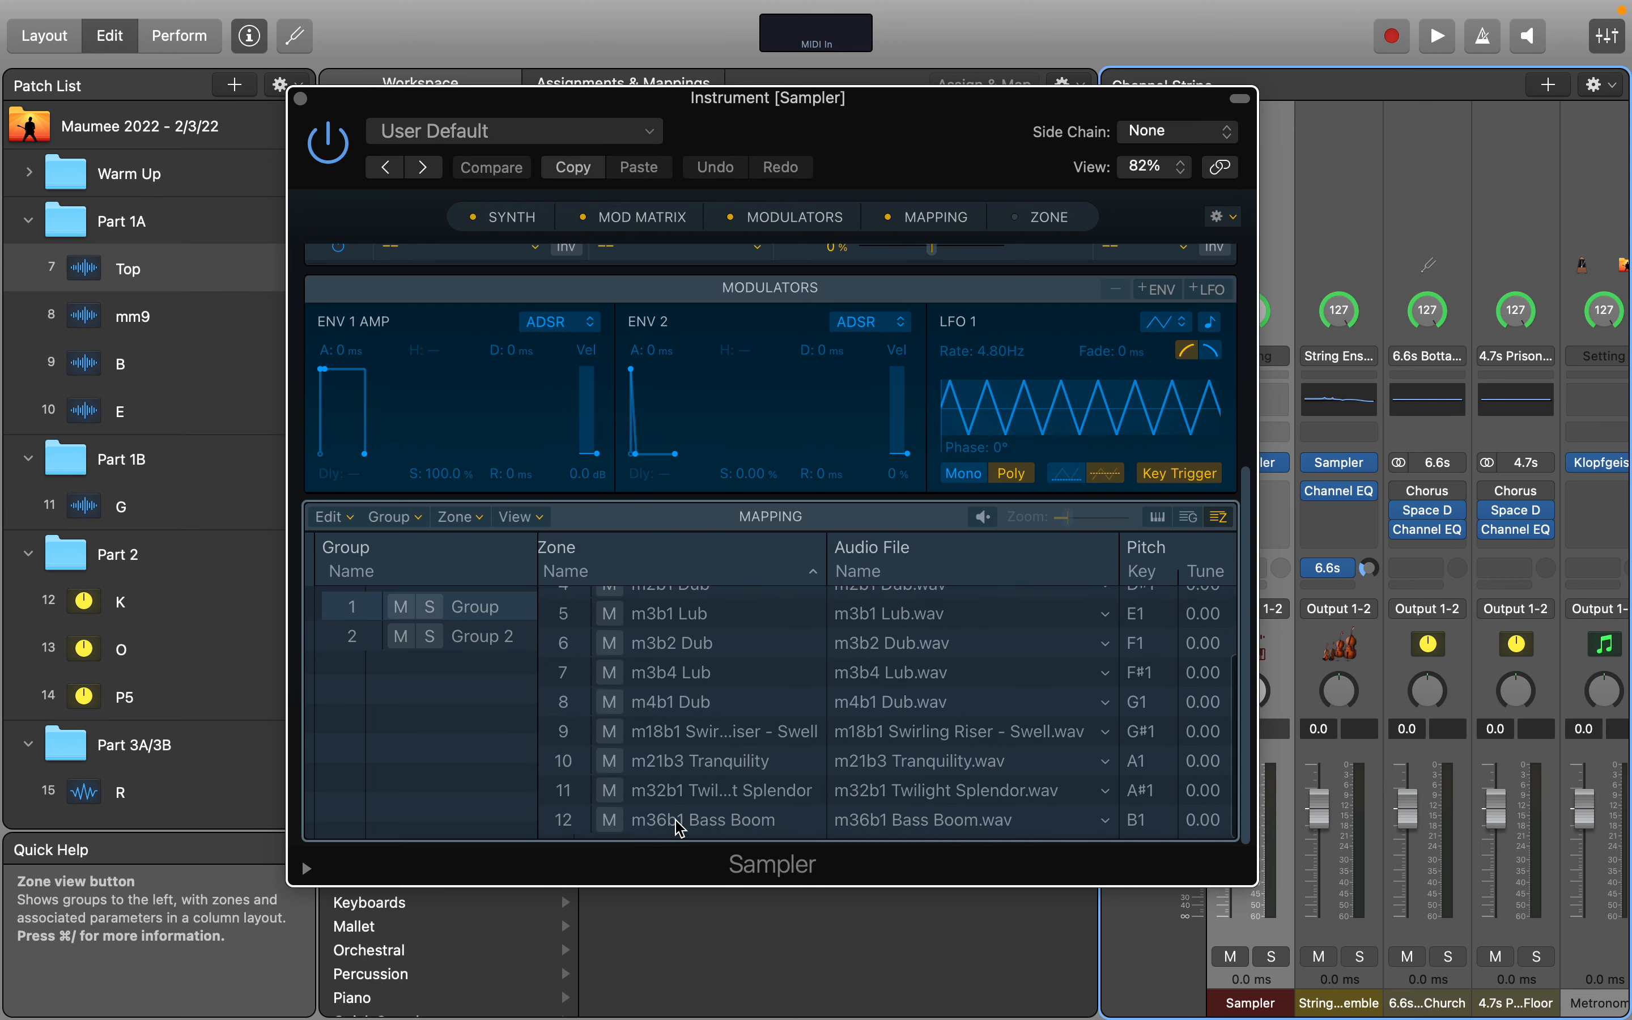
shift+click(681, 821)
scroll(680, 742, up, 2)
scroll(680, 749, right, 10)
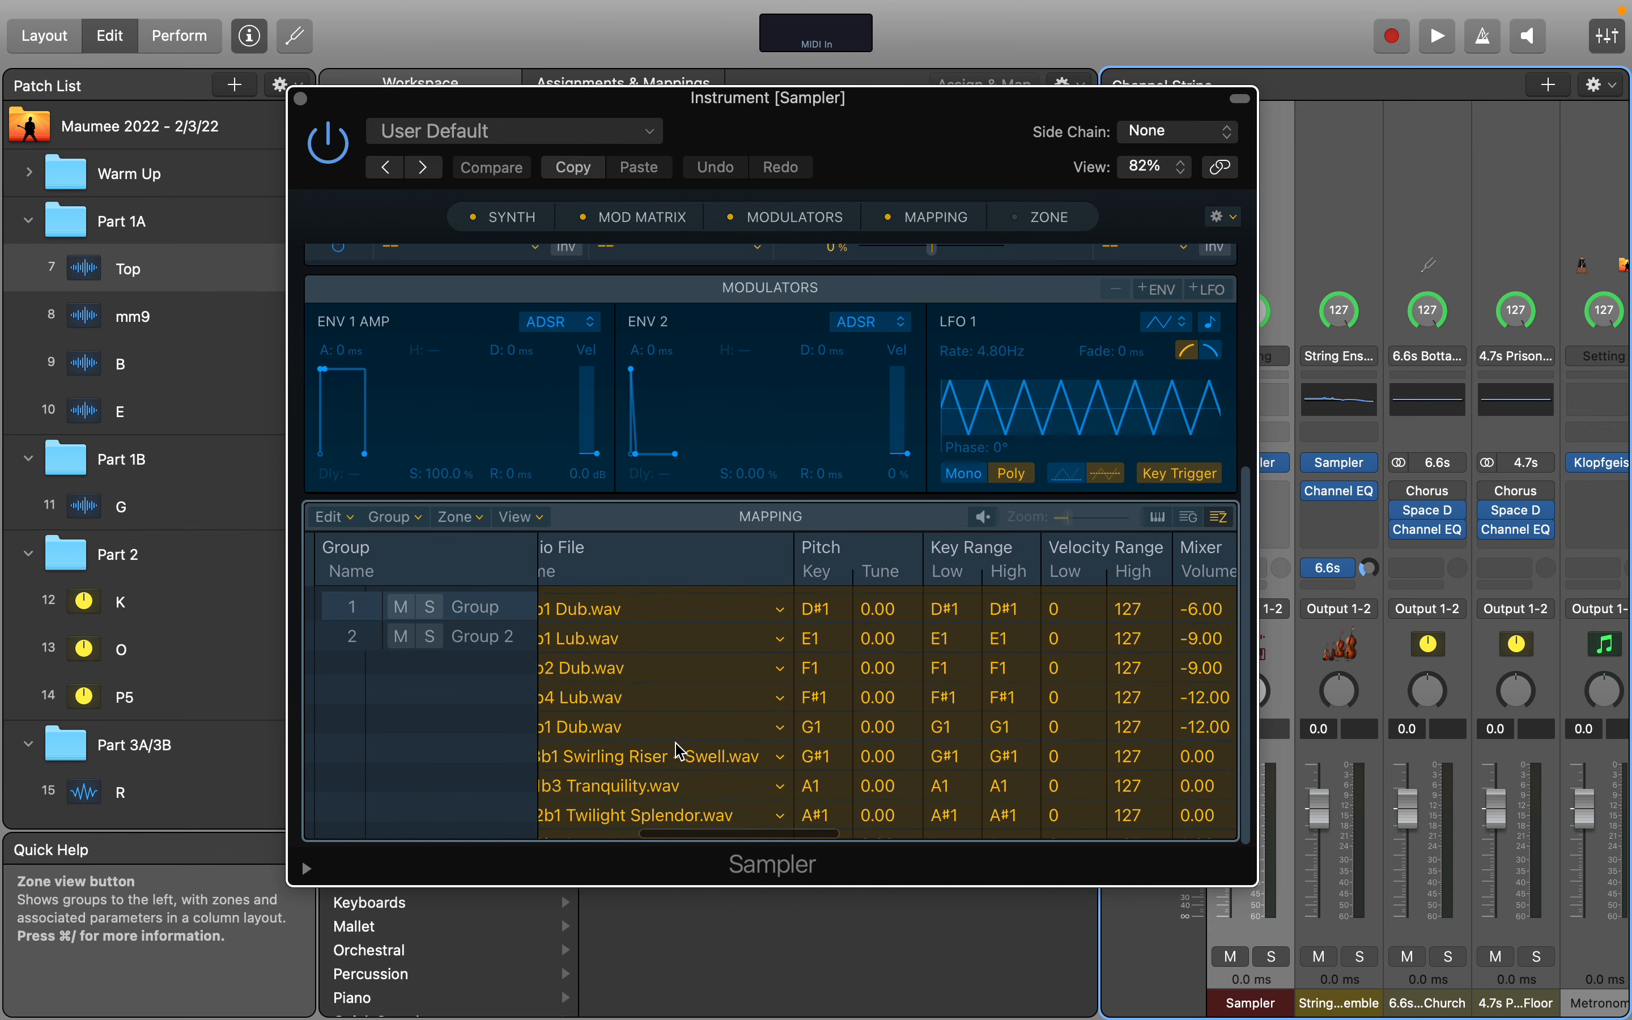
scroll(680, 750, left, 10)
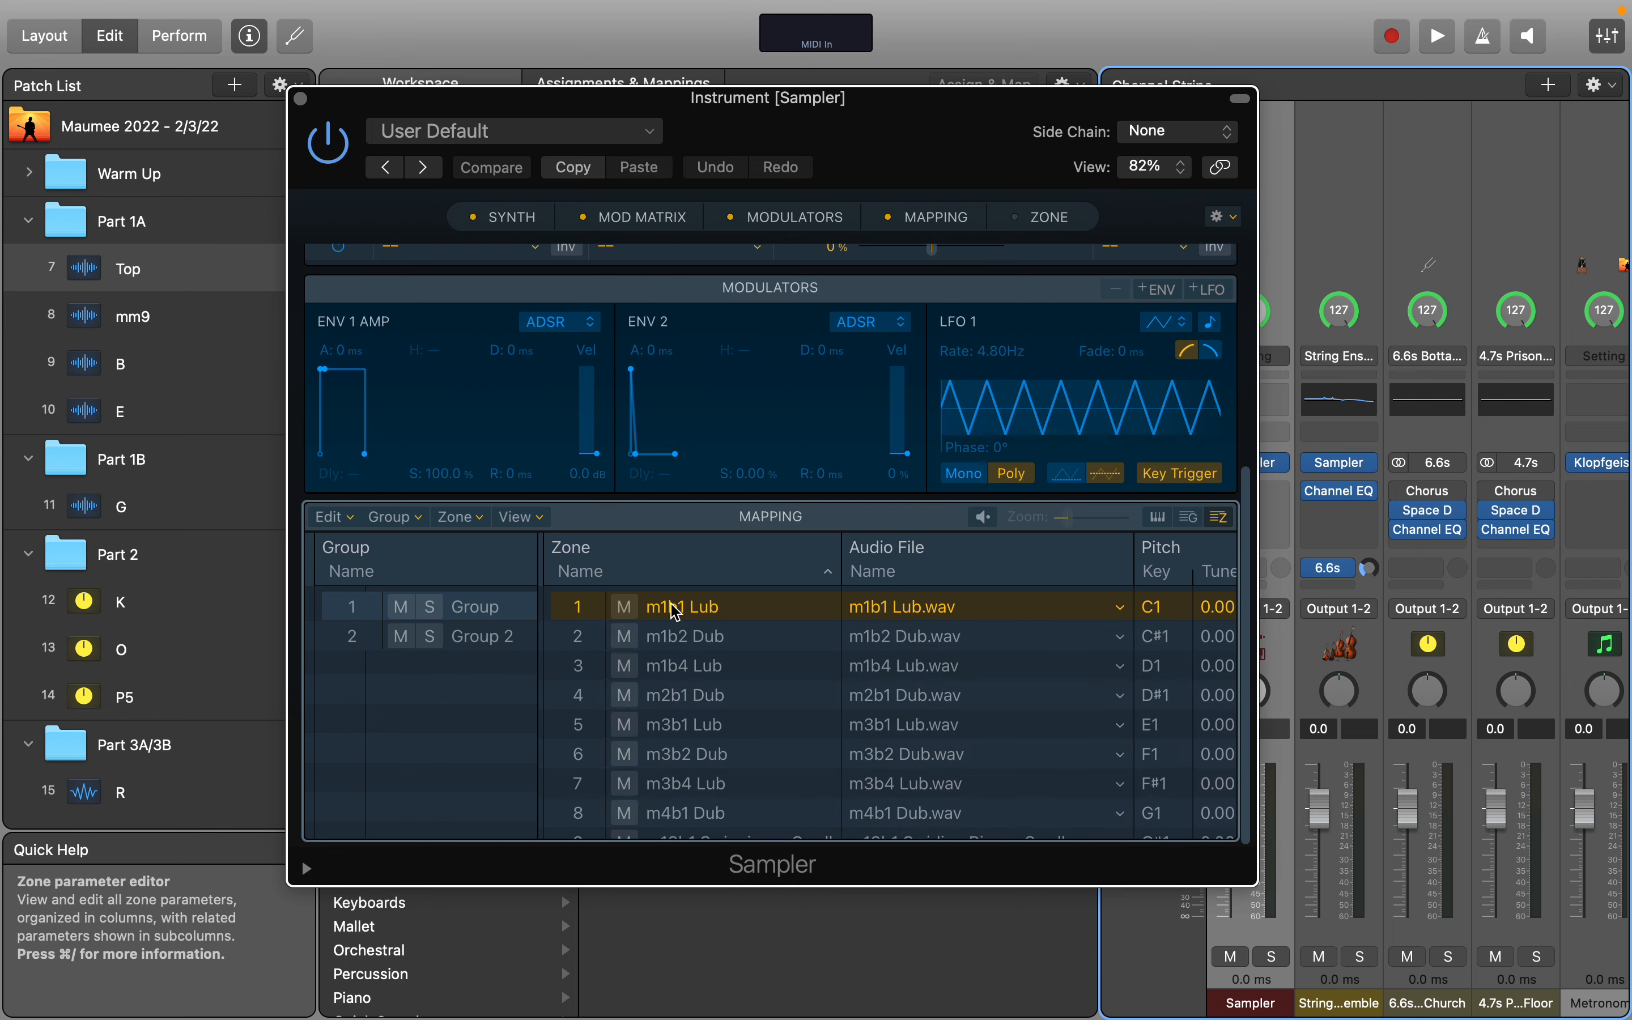
Step: Select all zones in the first group and review their mixer volume and 1 Shot playback settings
scroll(677, 641, down, 4)
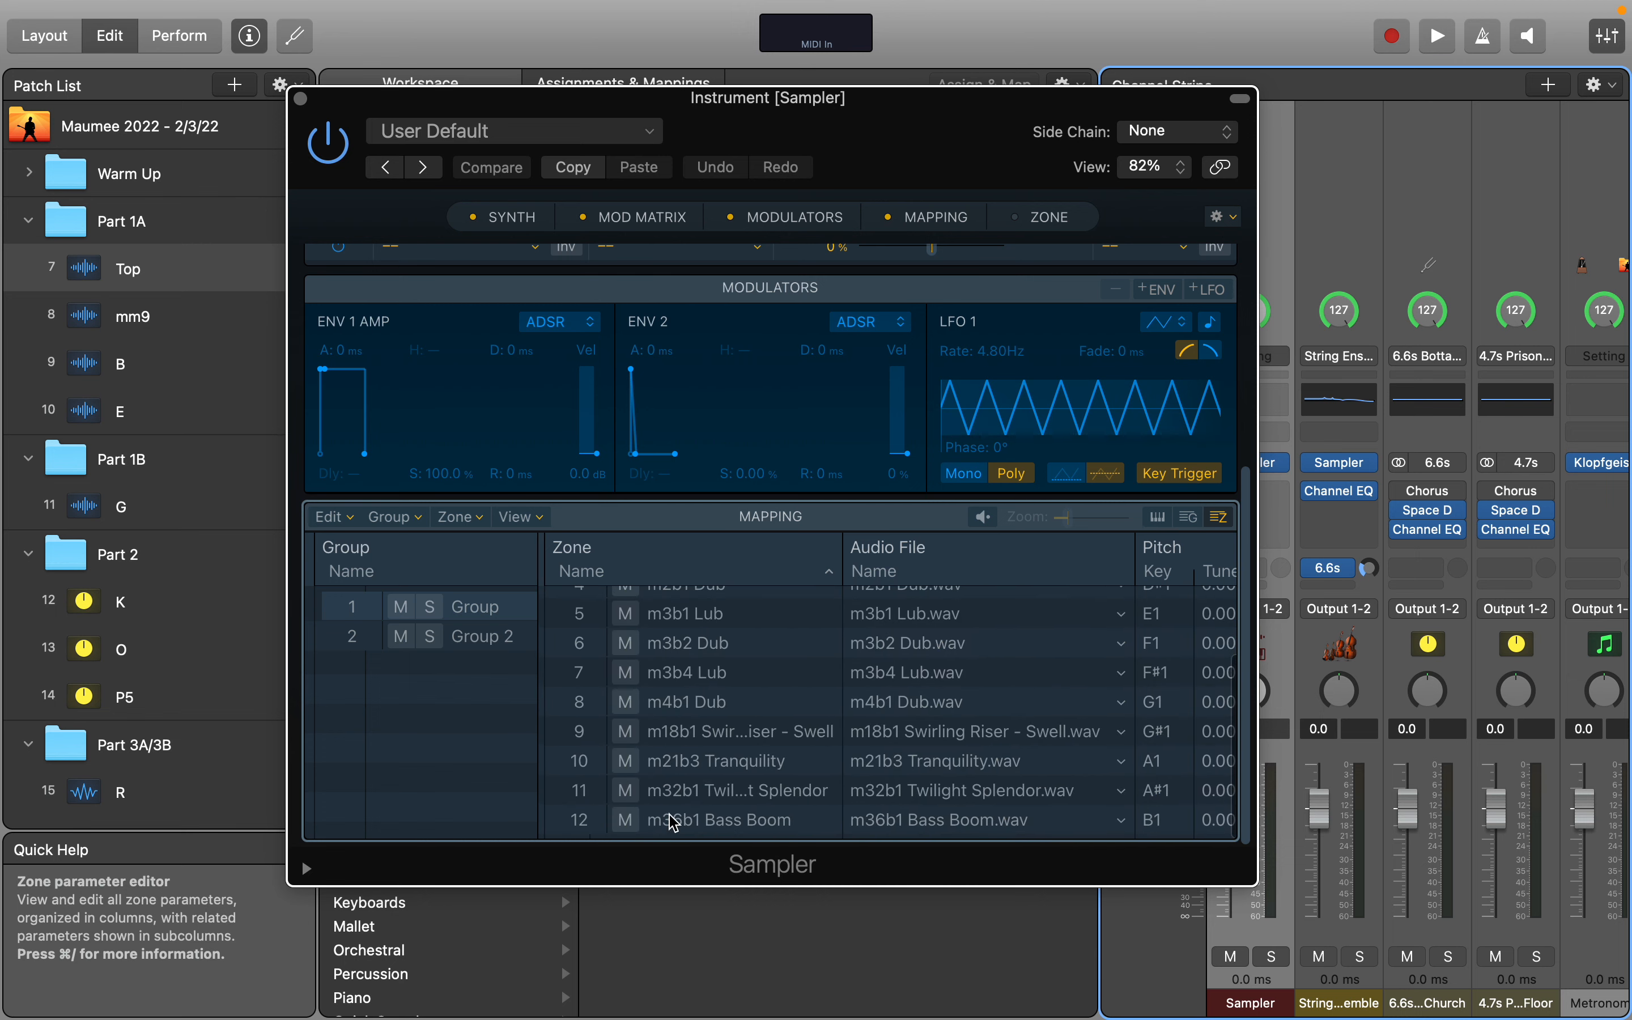
key(super+a)
scroll(721, 736, up, 4)
scroll(722, 736, down, 4)
scroll(723, 734, up, 1)
scroll(722, 733, right, 1)
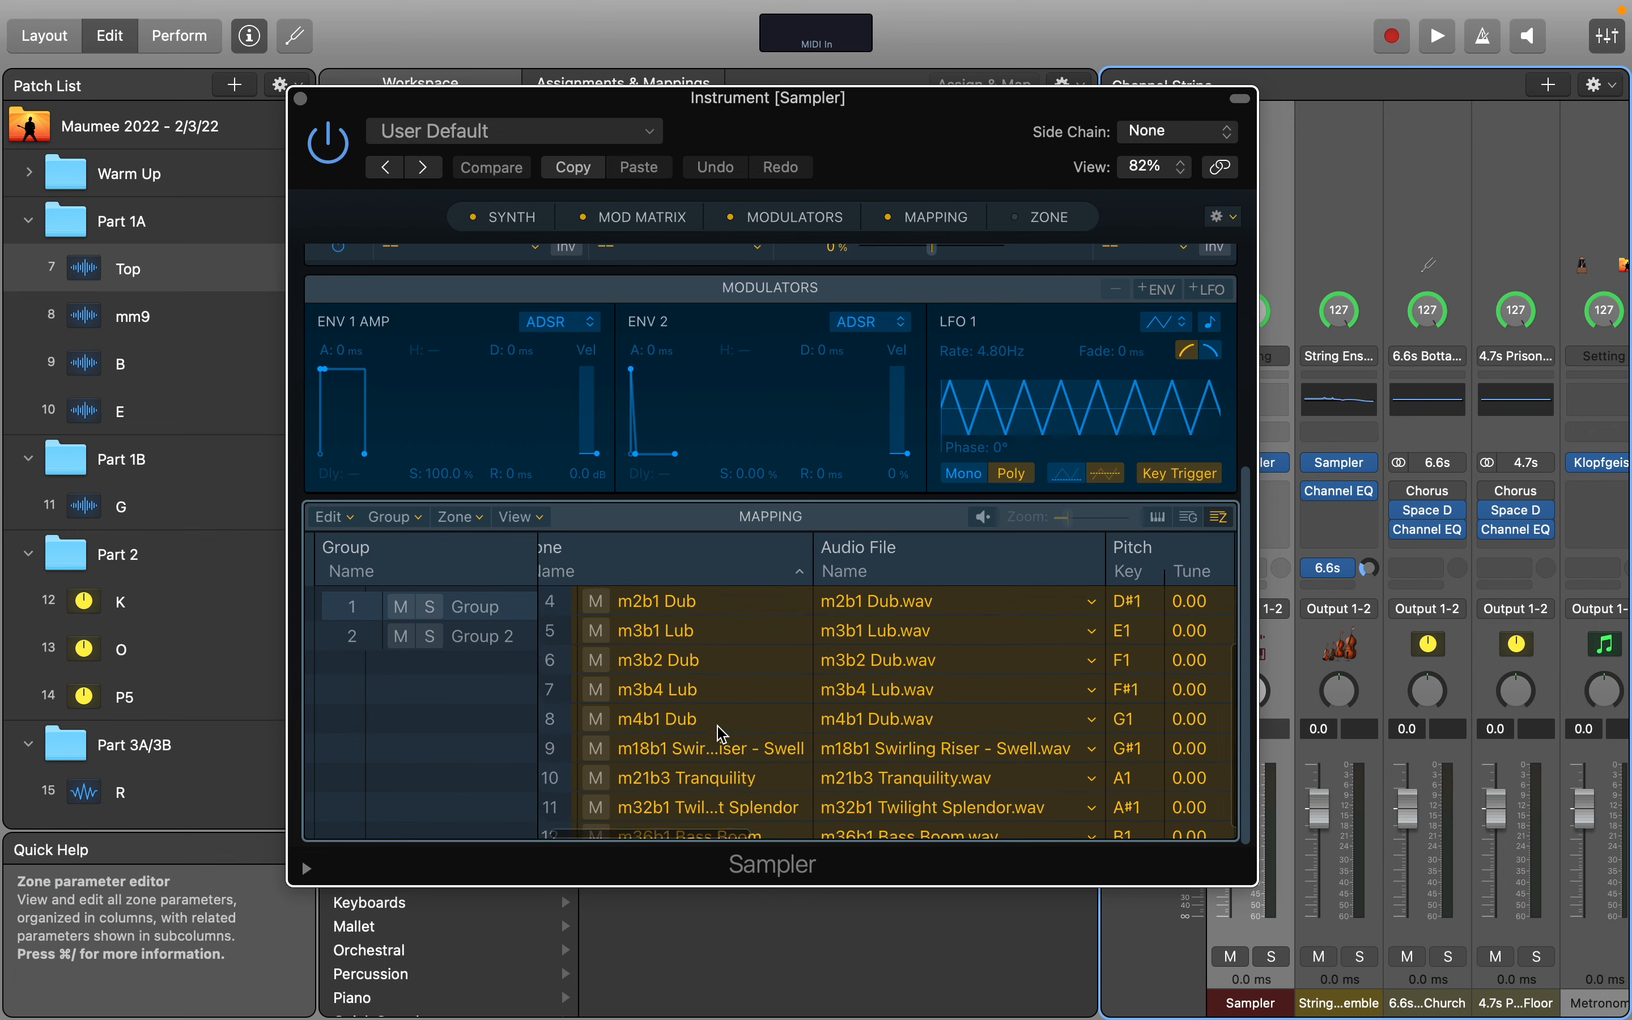
scroll(721, 736, up, 3)
scroll(721, 735, right, 10)
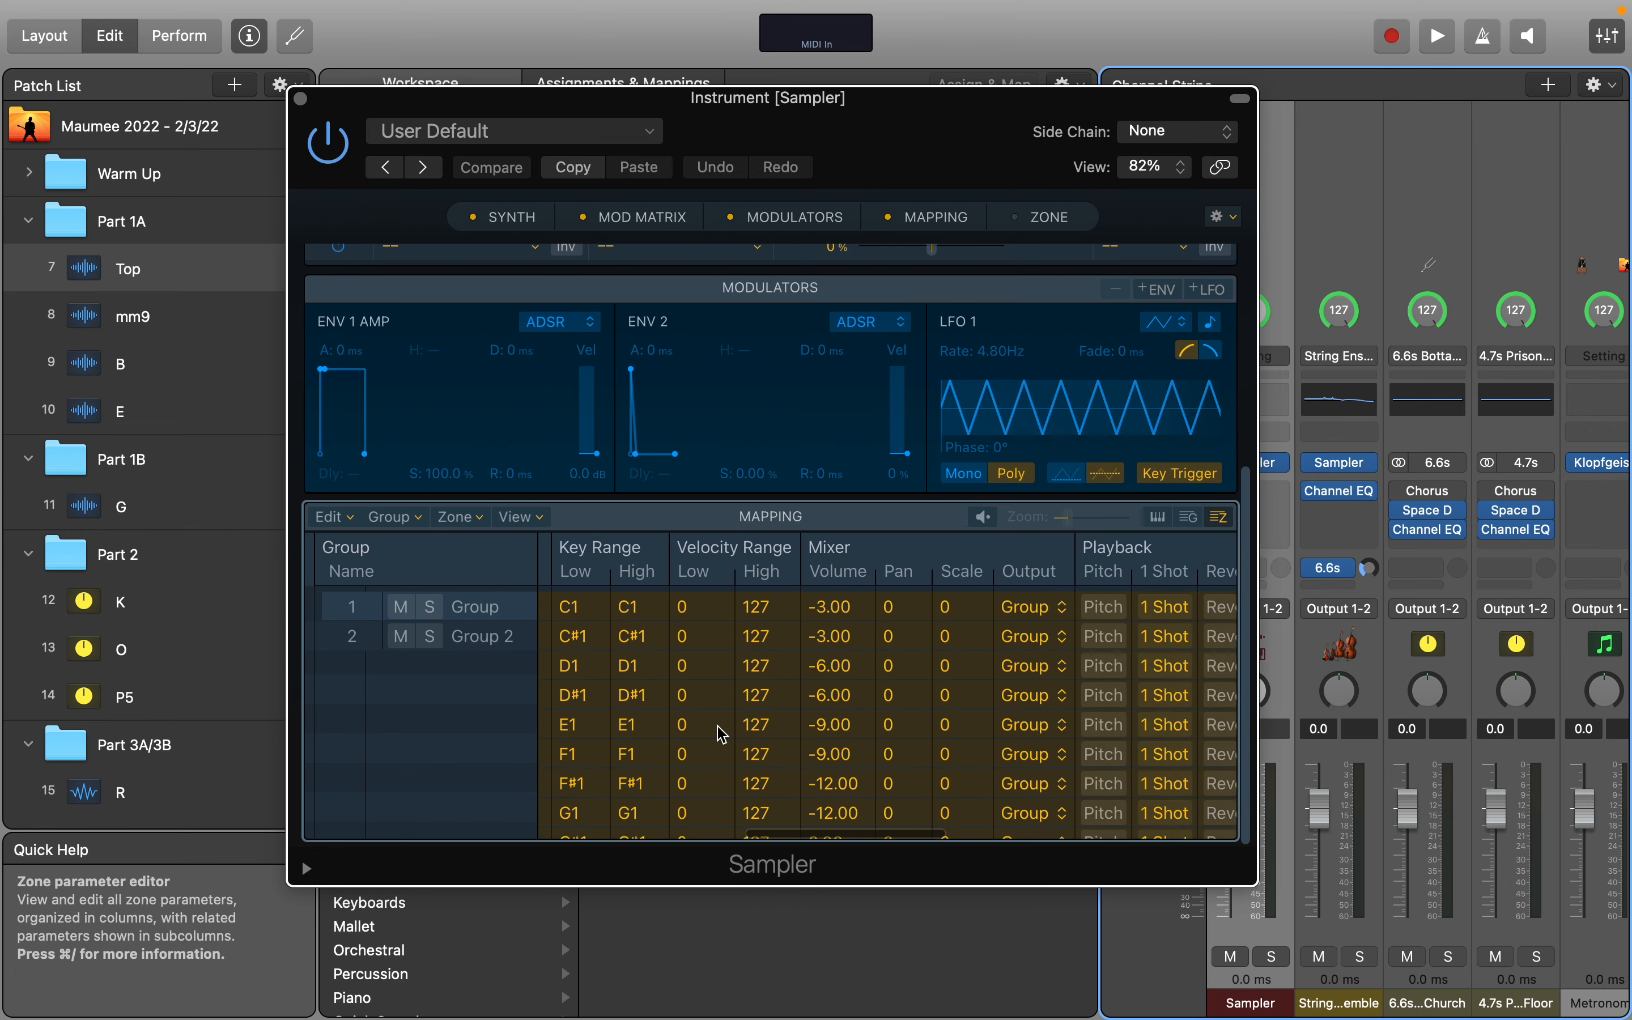
scroll(721, 733, right, 2)
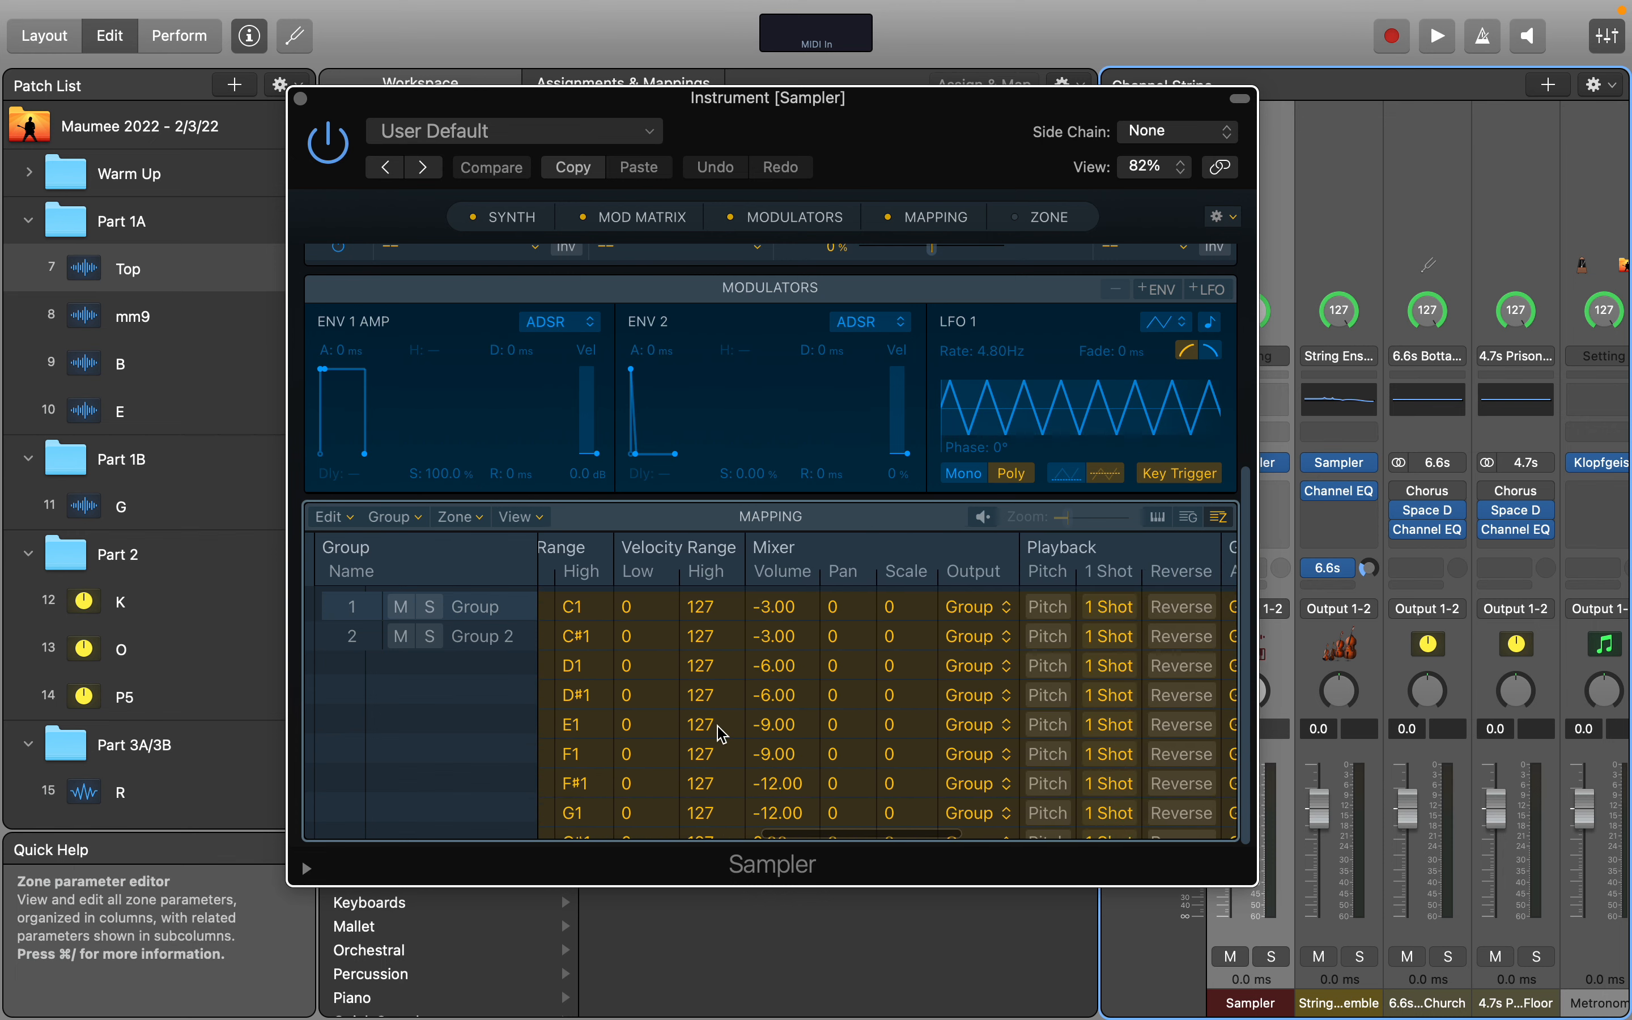
Step: Set the volume of the m1b1 Lub zone to -6.00
double_click(773, 609)
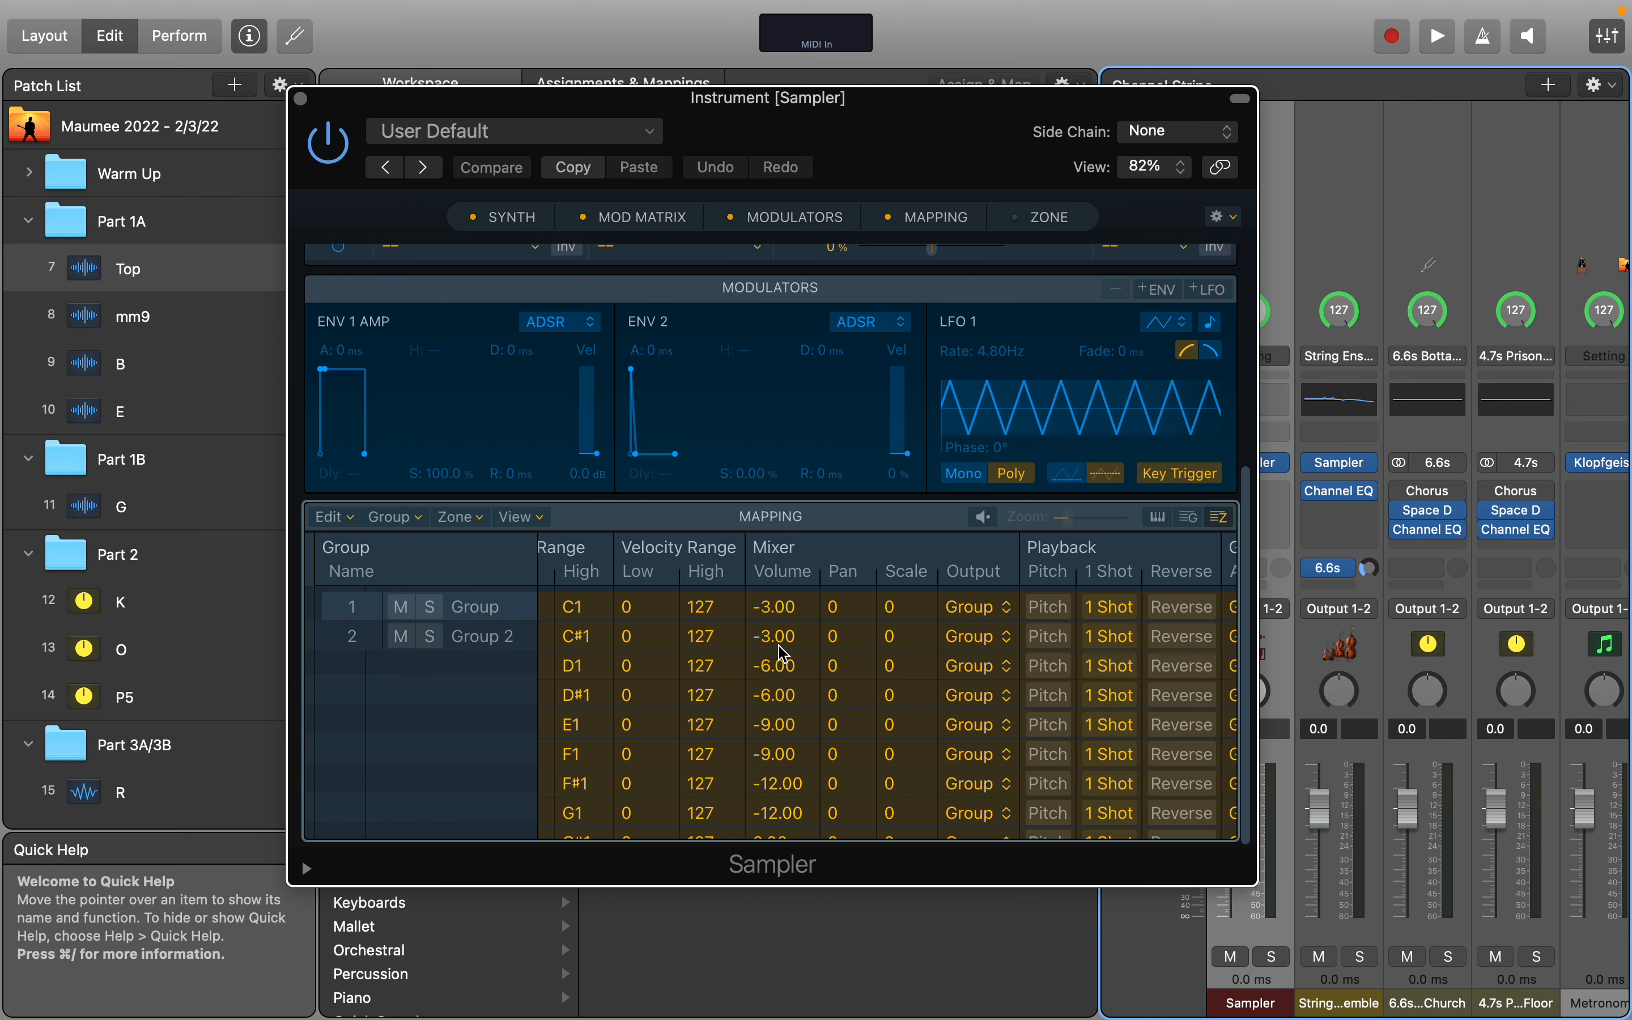
click(781, 647)
scroll(728, 634, left, 10)
click(674, 612)
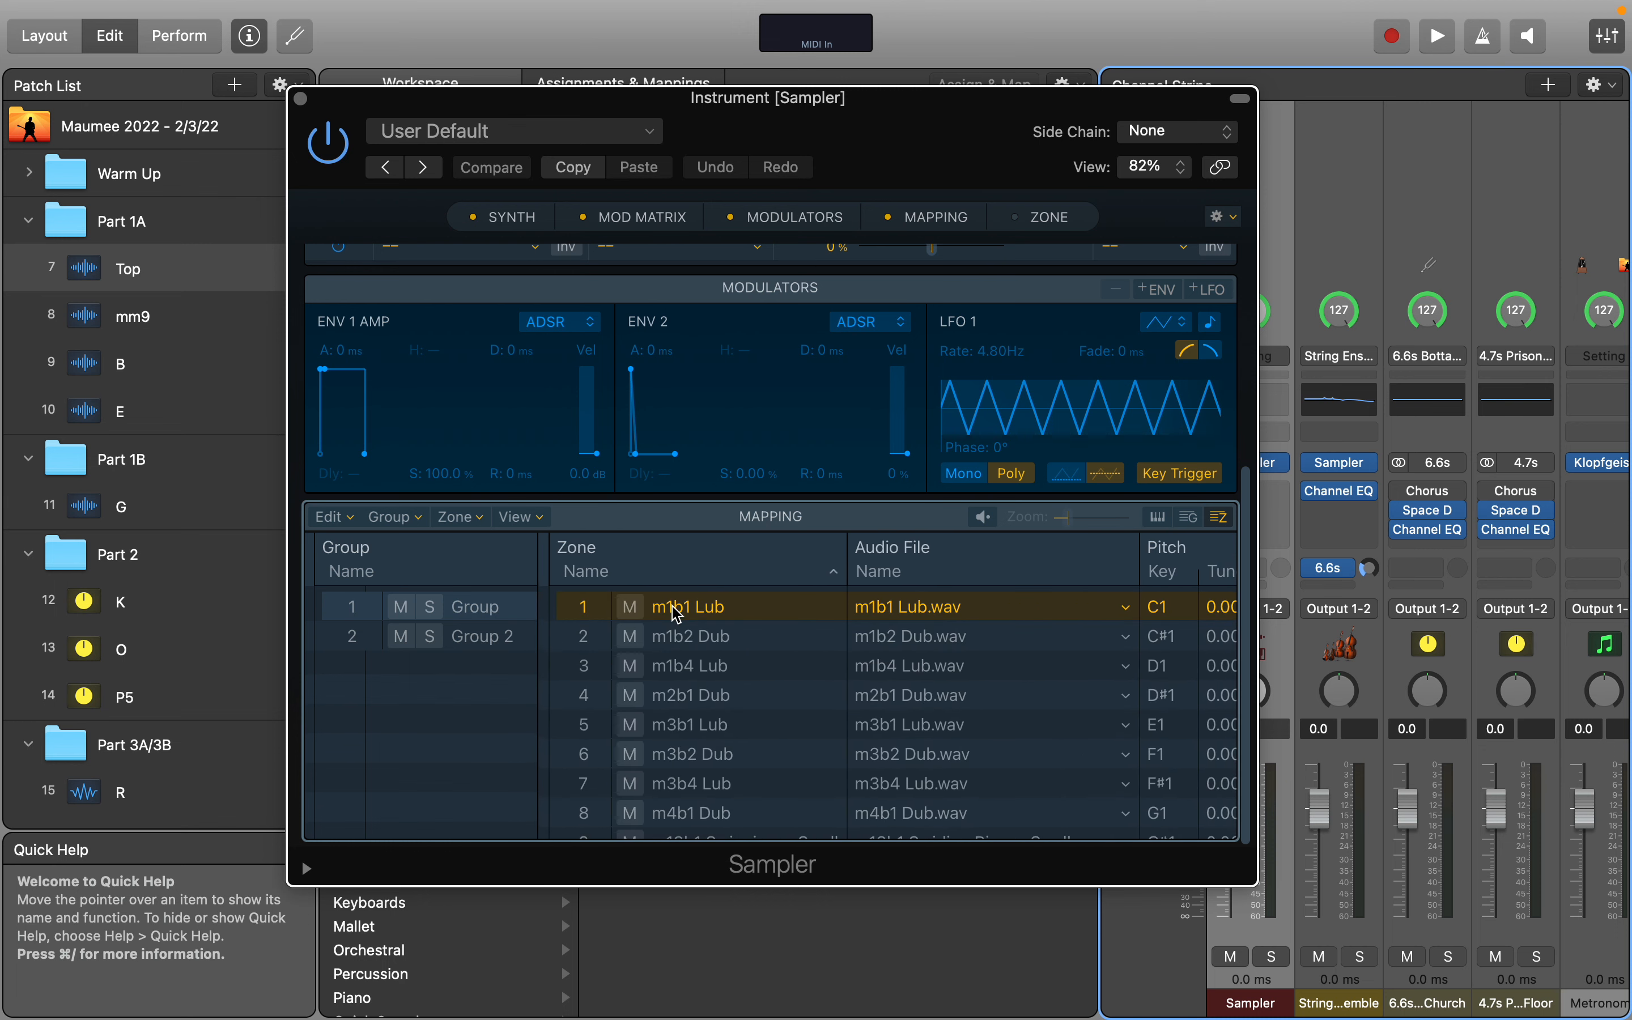
scroll(767, 680, right, 10)
double_click(695, 611)
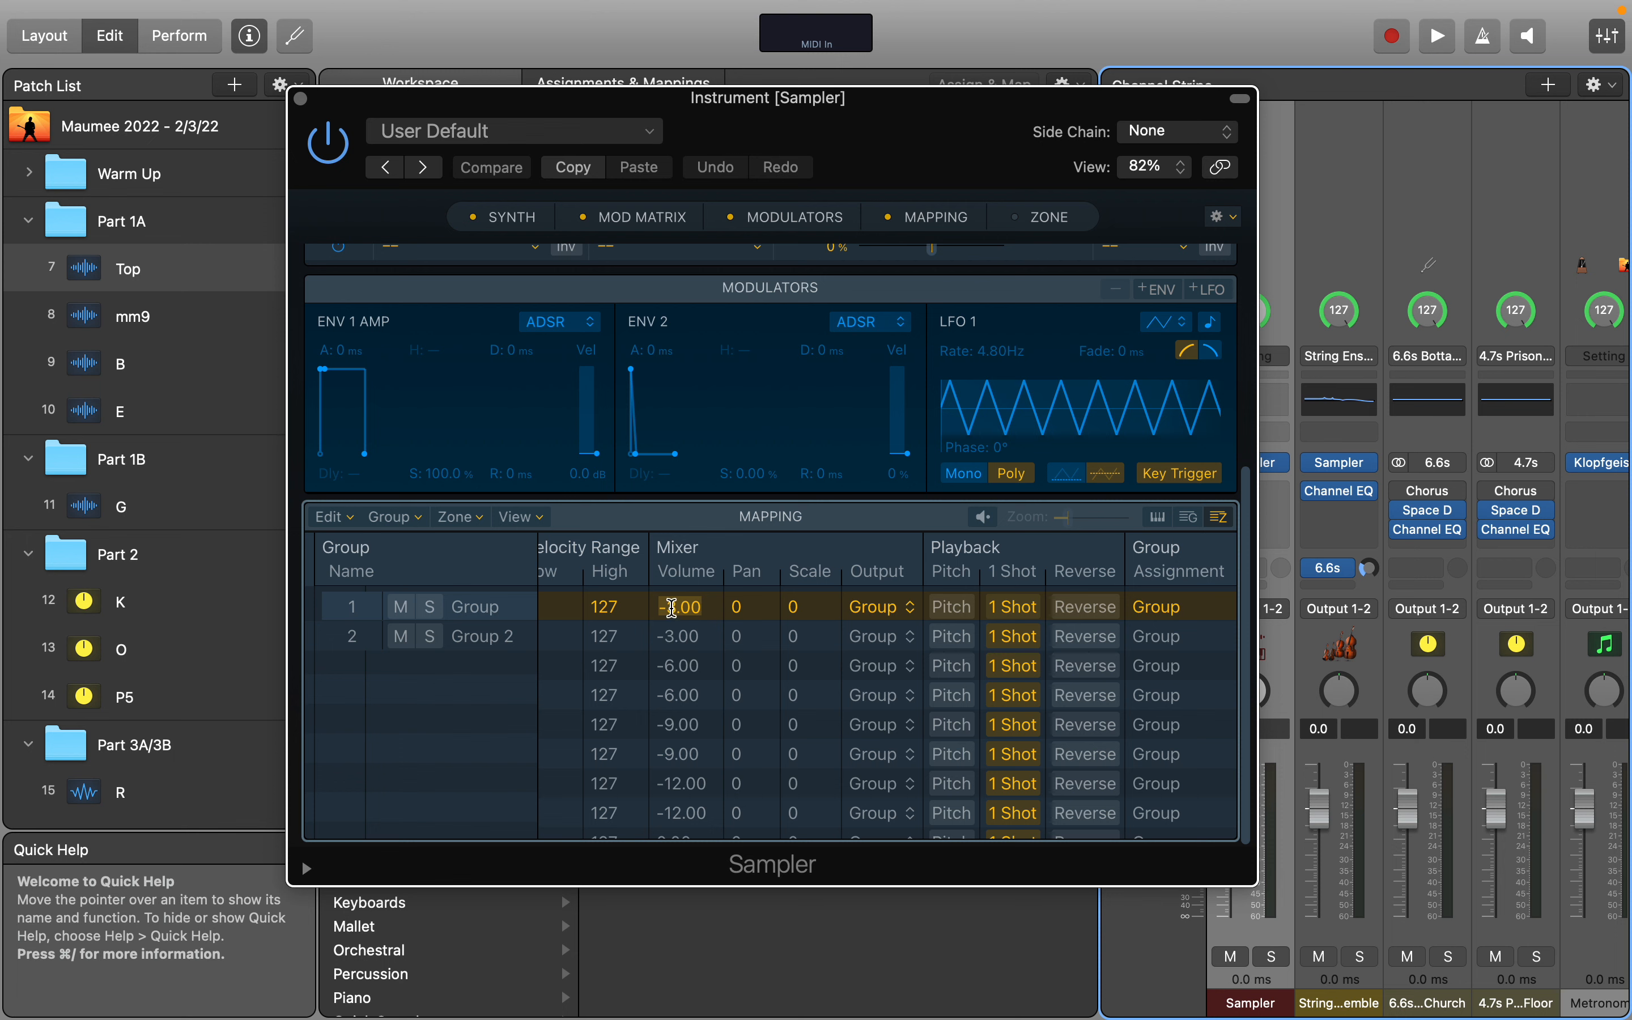
click(695, 656)
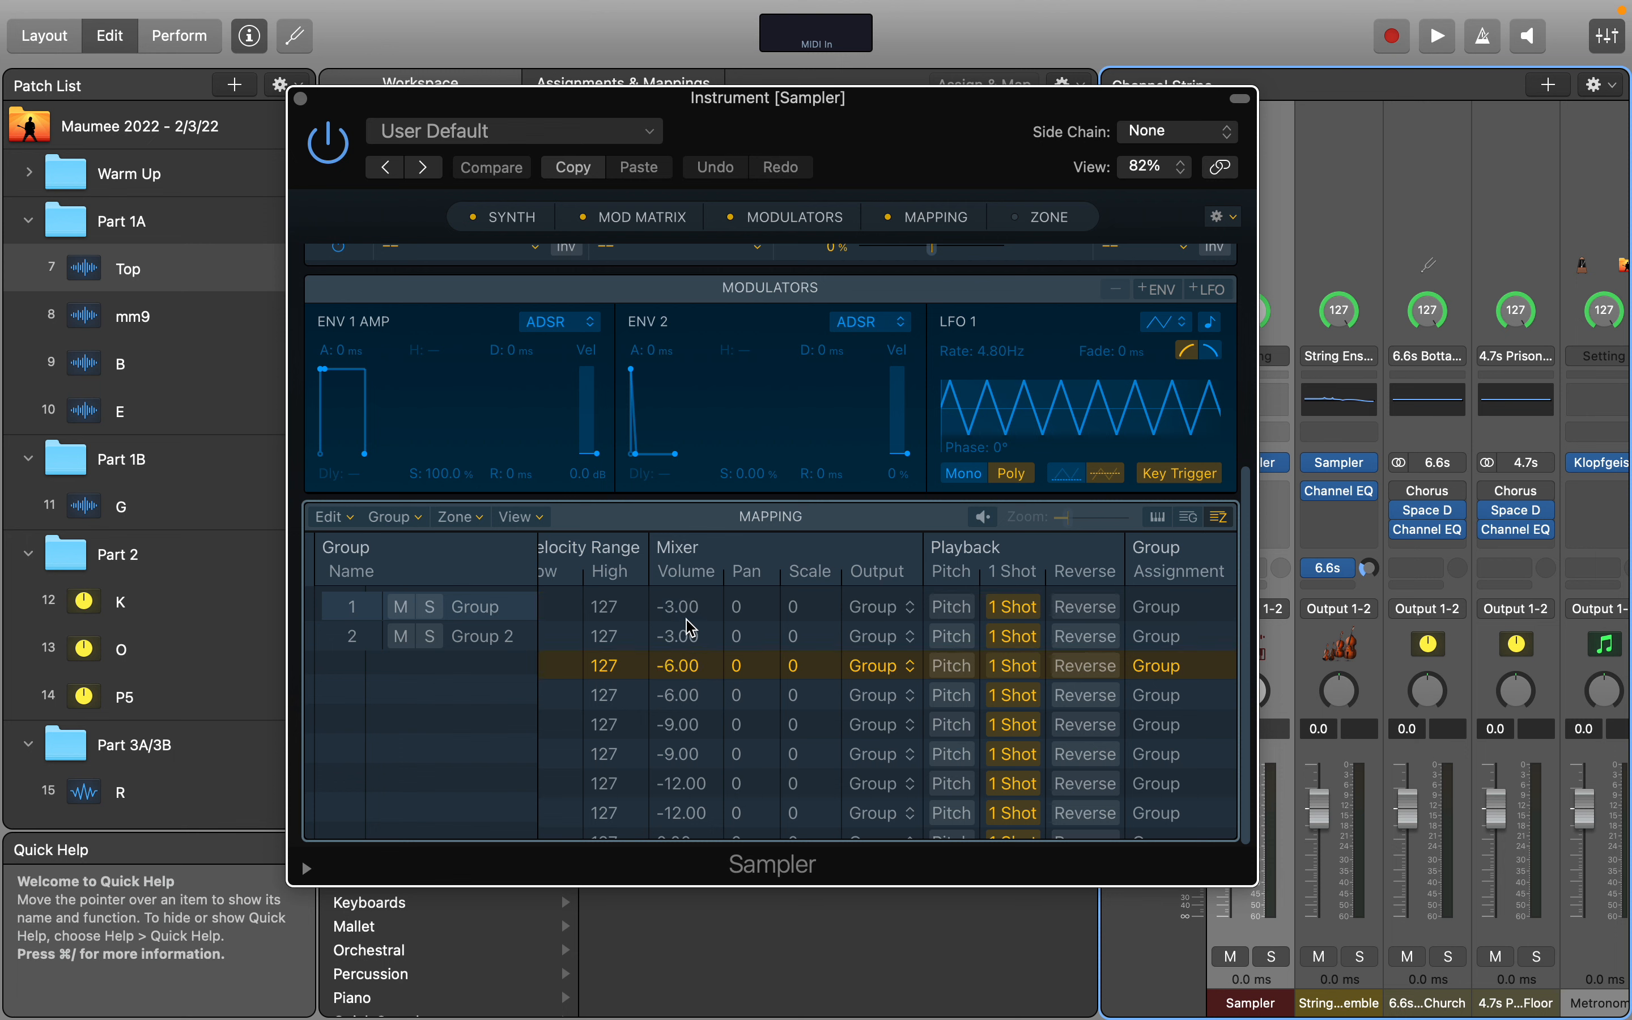
click(681, 606)
double_click(682, 606)
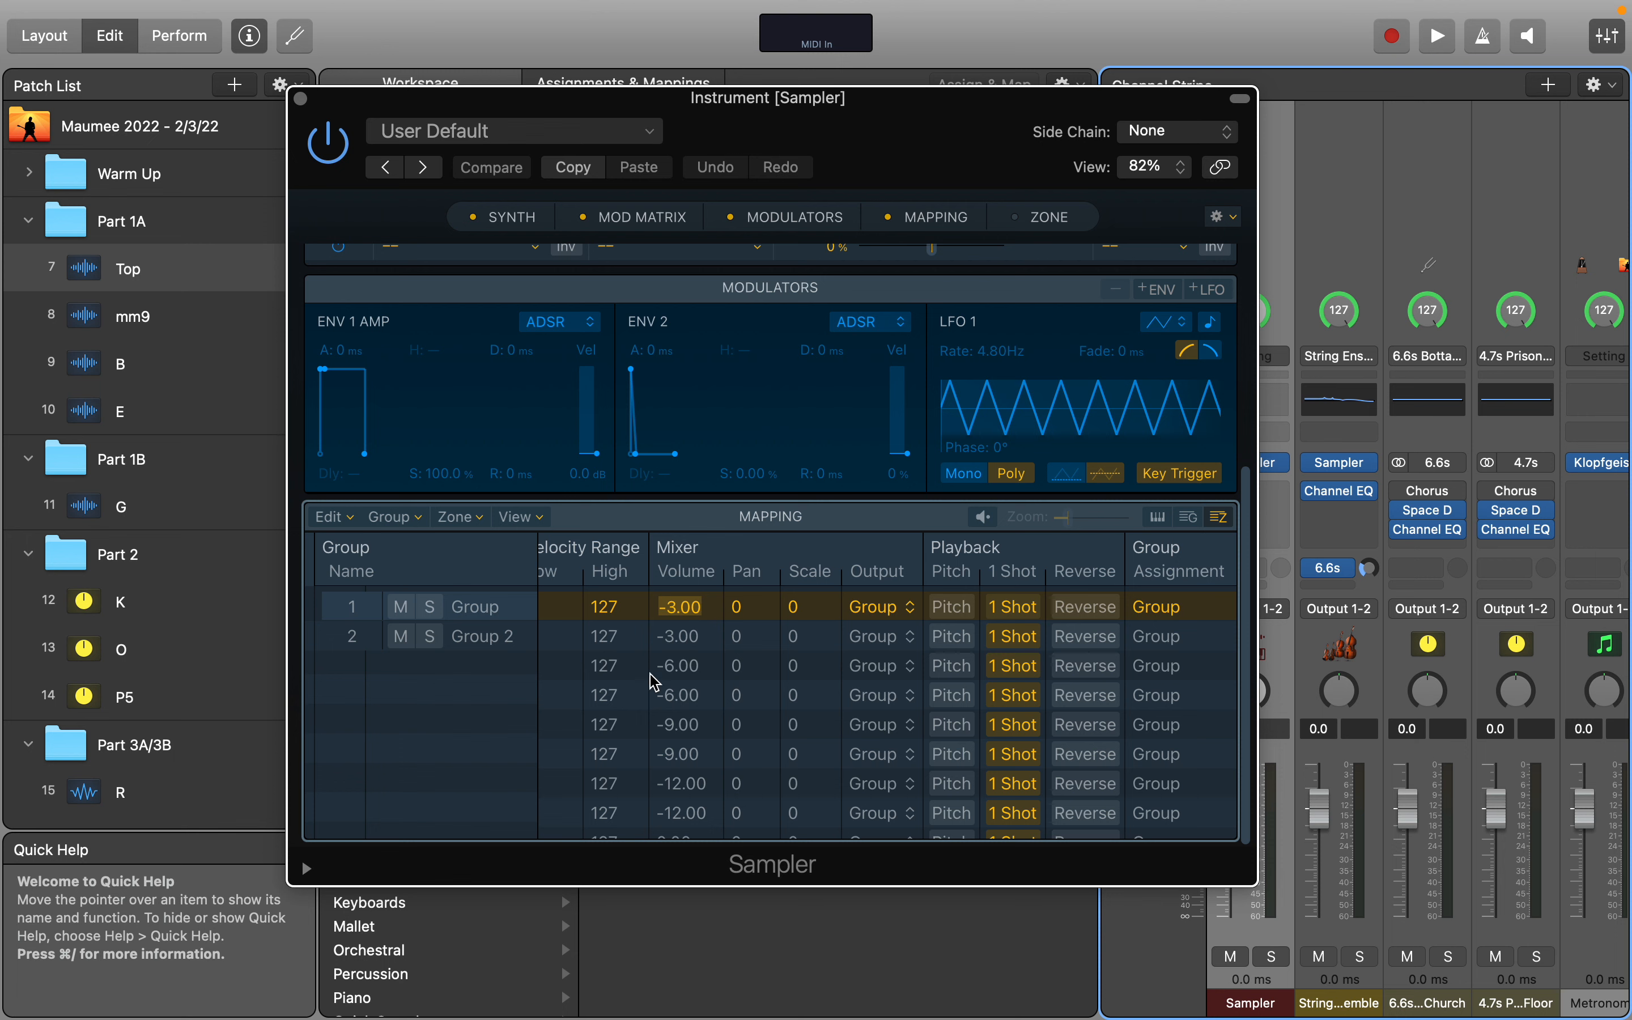
key(BackSpace)
key(Return)
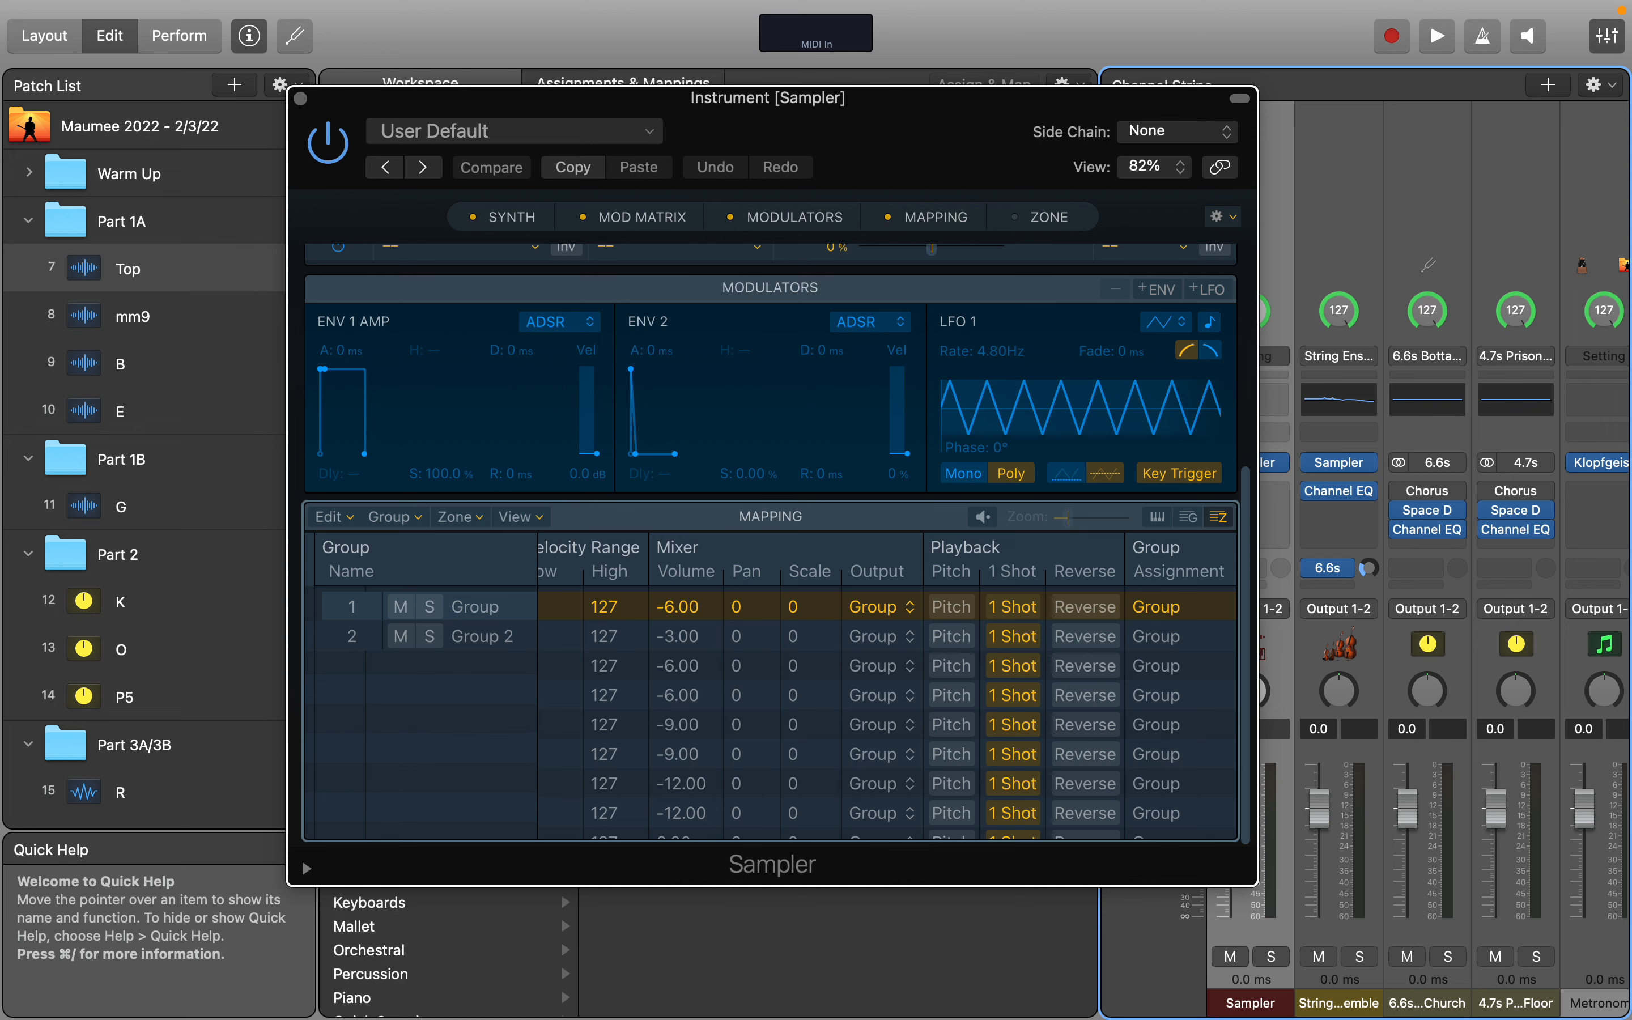
Step: Set the volume of the m1b1 Lub zone to 0
double_click(688, 605)
text(0)
key(Return)
Step: Move the Sampler window clear of the first channel strip and set the m1b1 Lub zone's volume to -3
drag(889, 146, 778, 128)
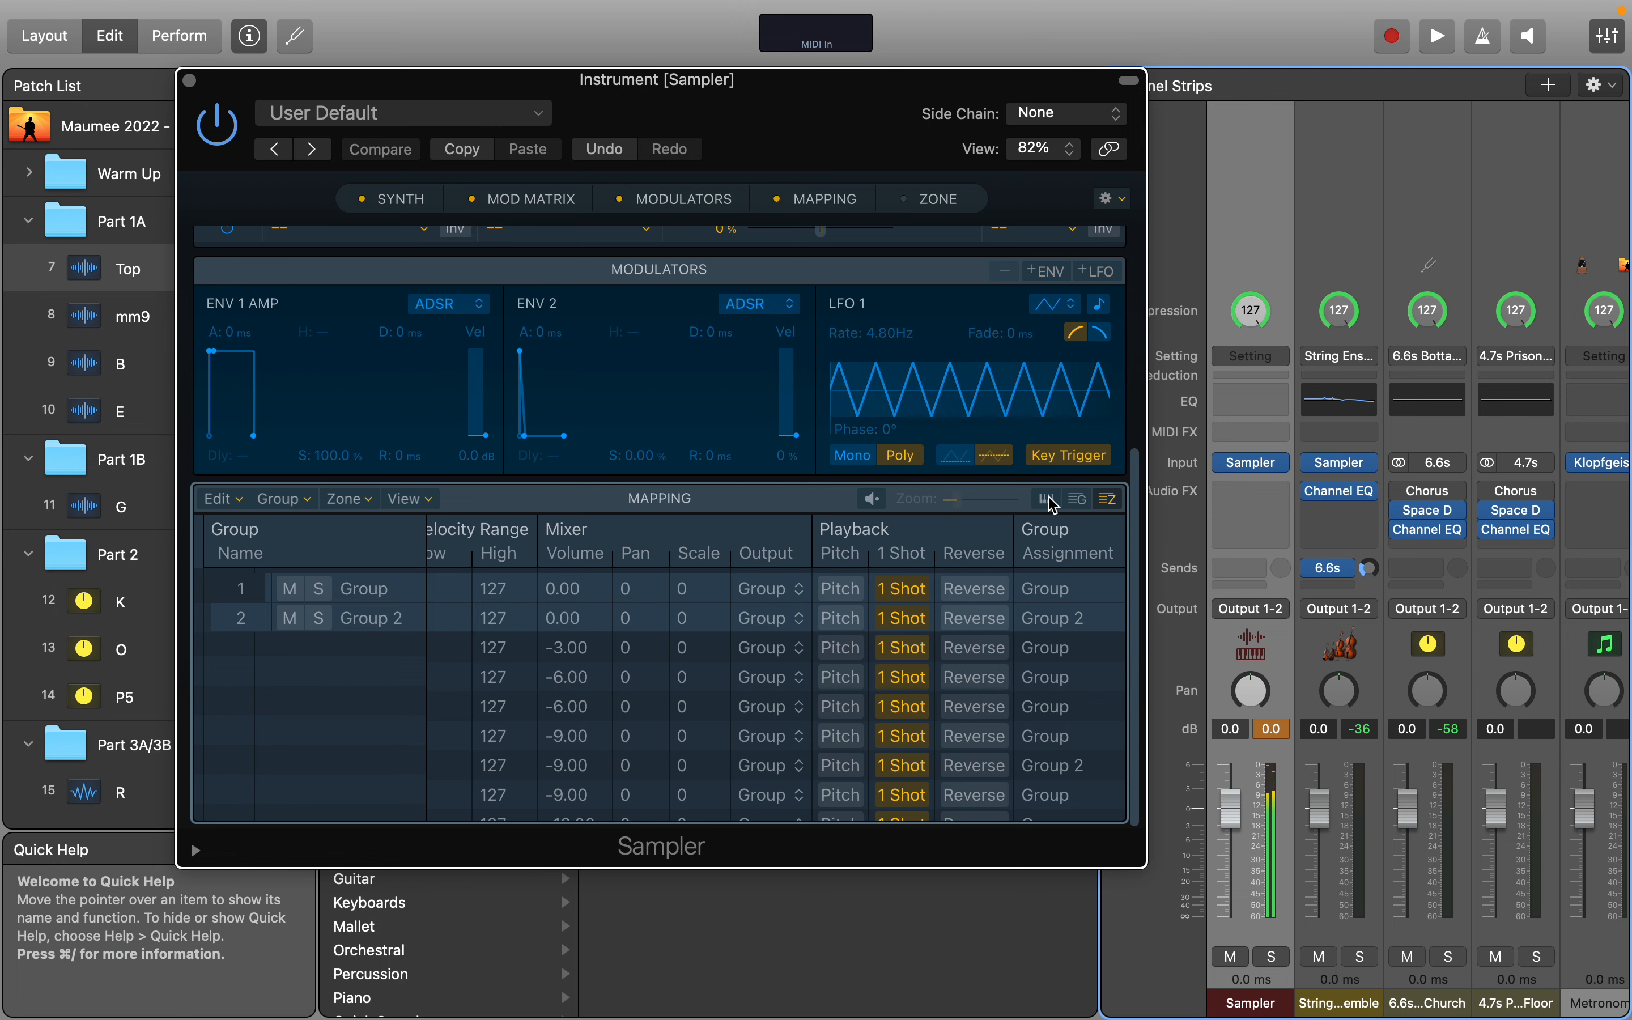
scroll(730, 622, left, 2)
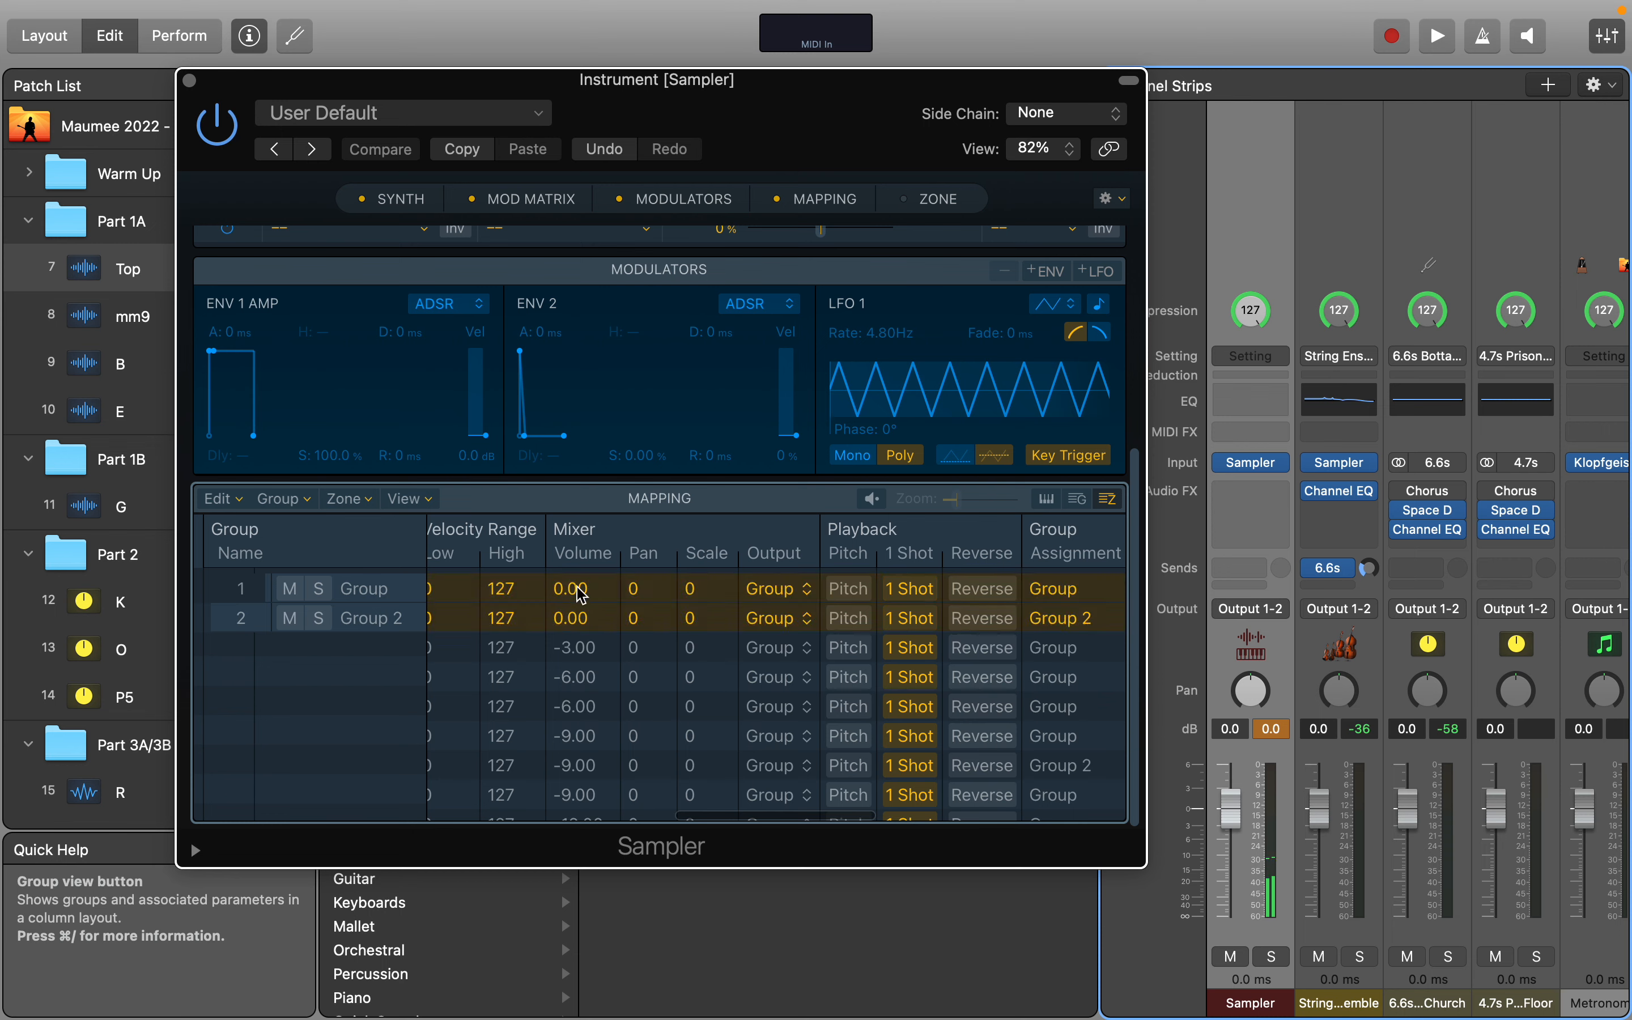
scroll(588, 595, left, 5)
scroll(588, 595, left, 3)
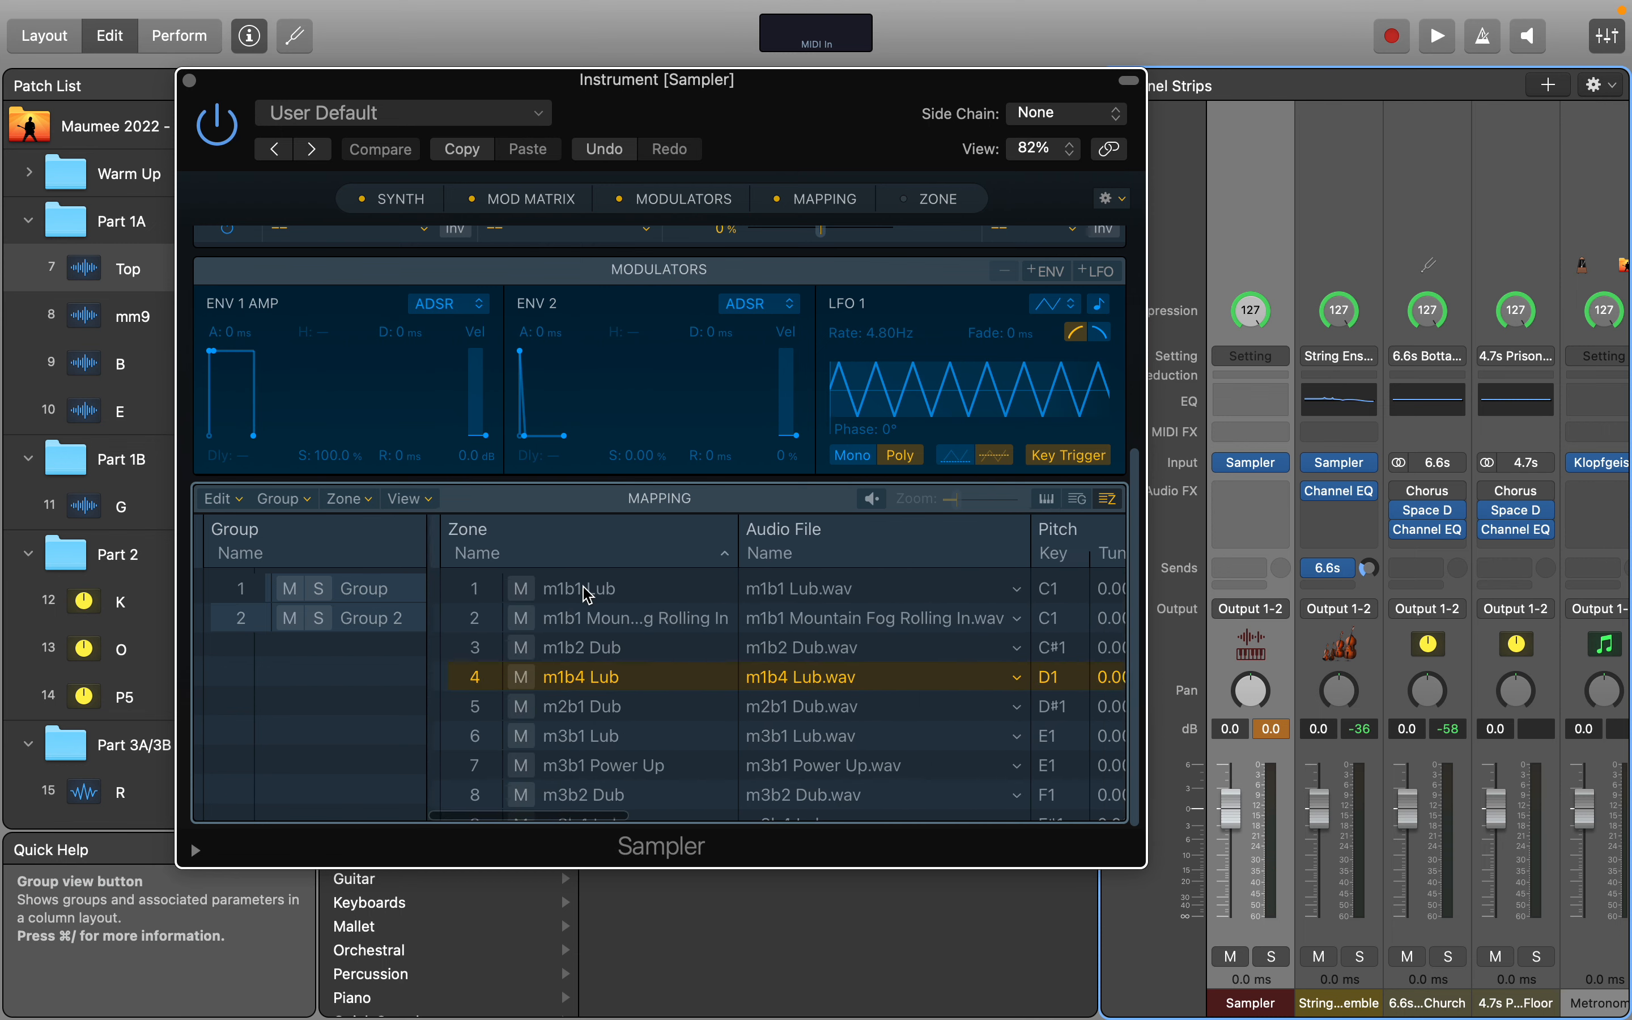
scroll(607, 594, right, 10)
double_click(627, 590)
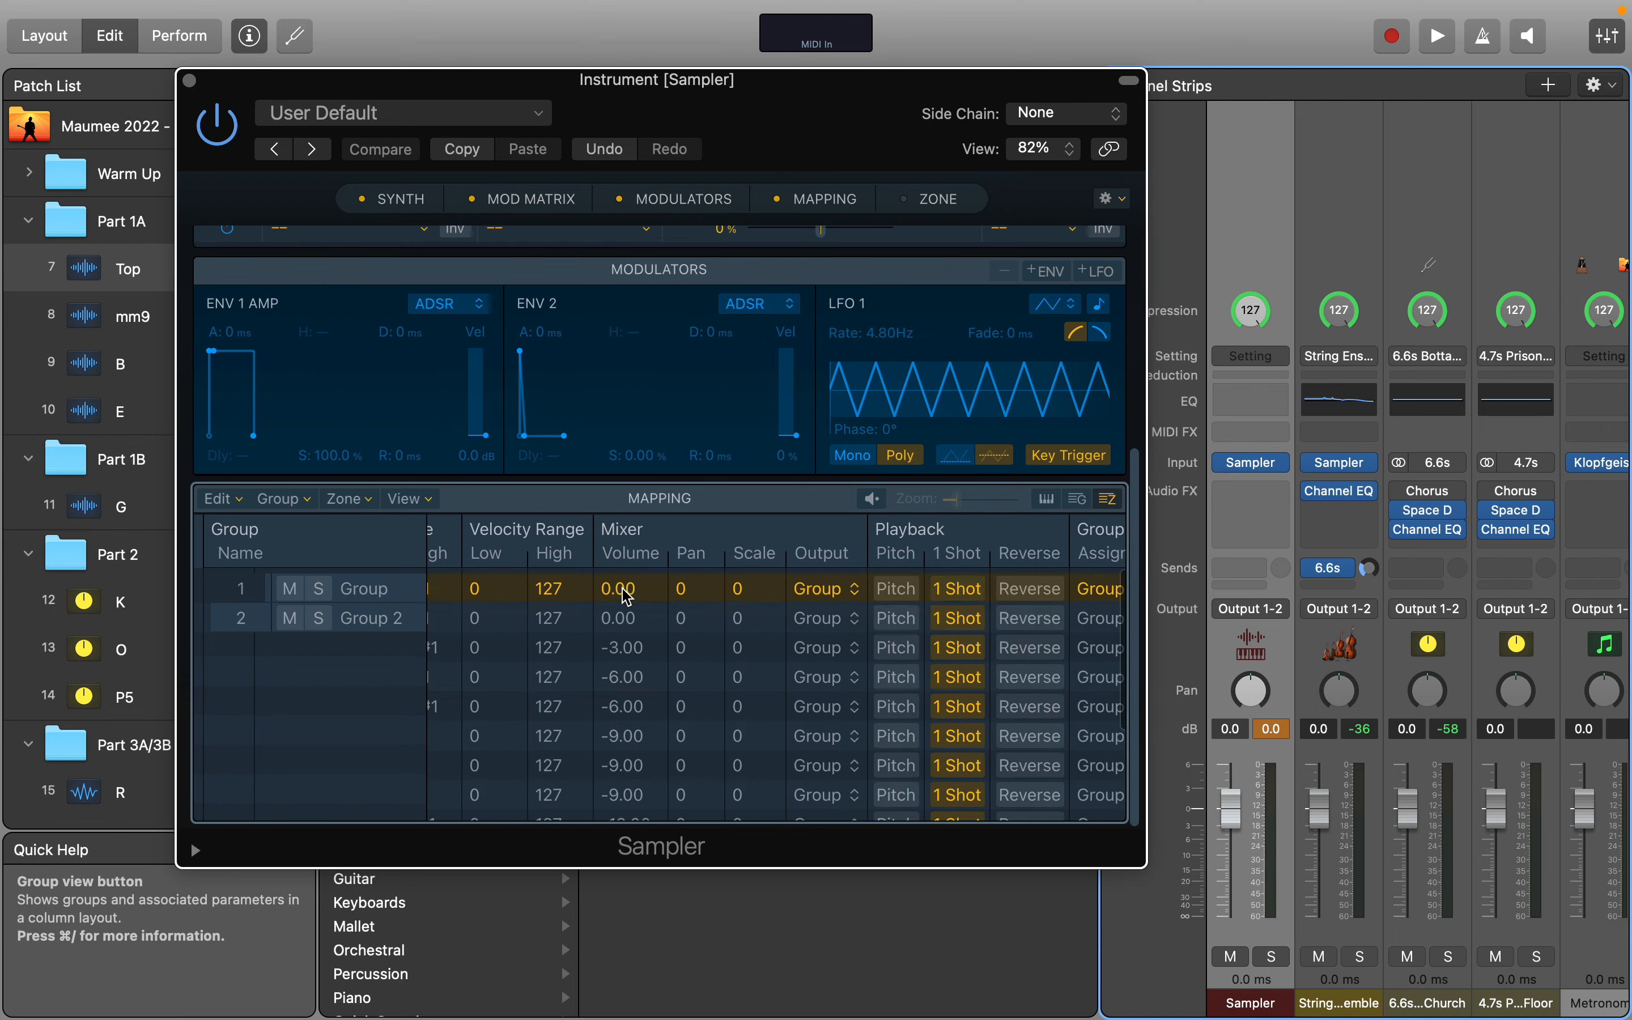
text(-3)
key(Return)
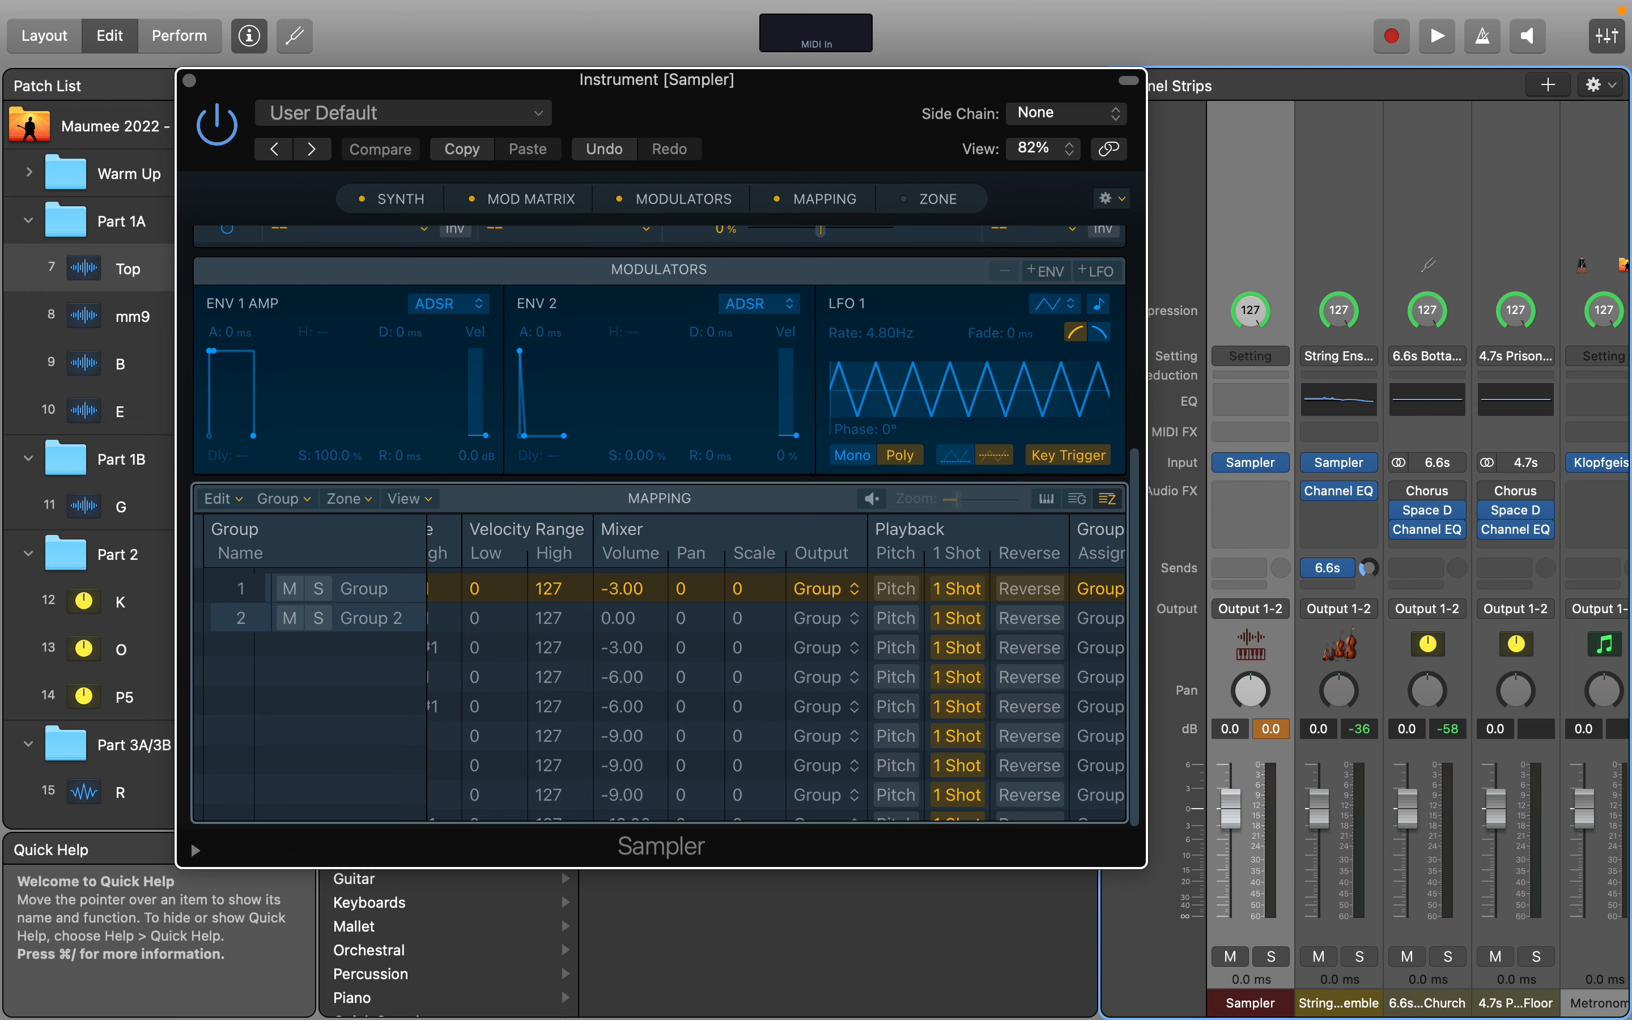
Step: Save the concert and close the Sampler window
key(super+s)
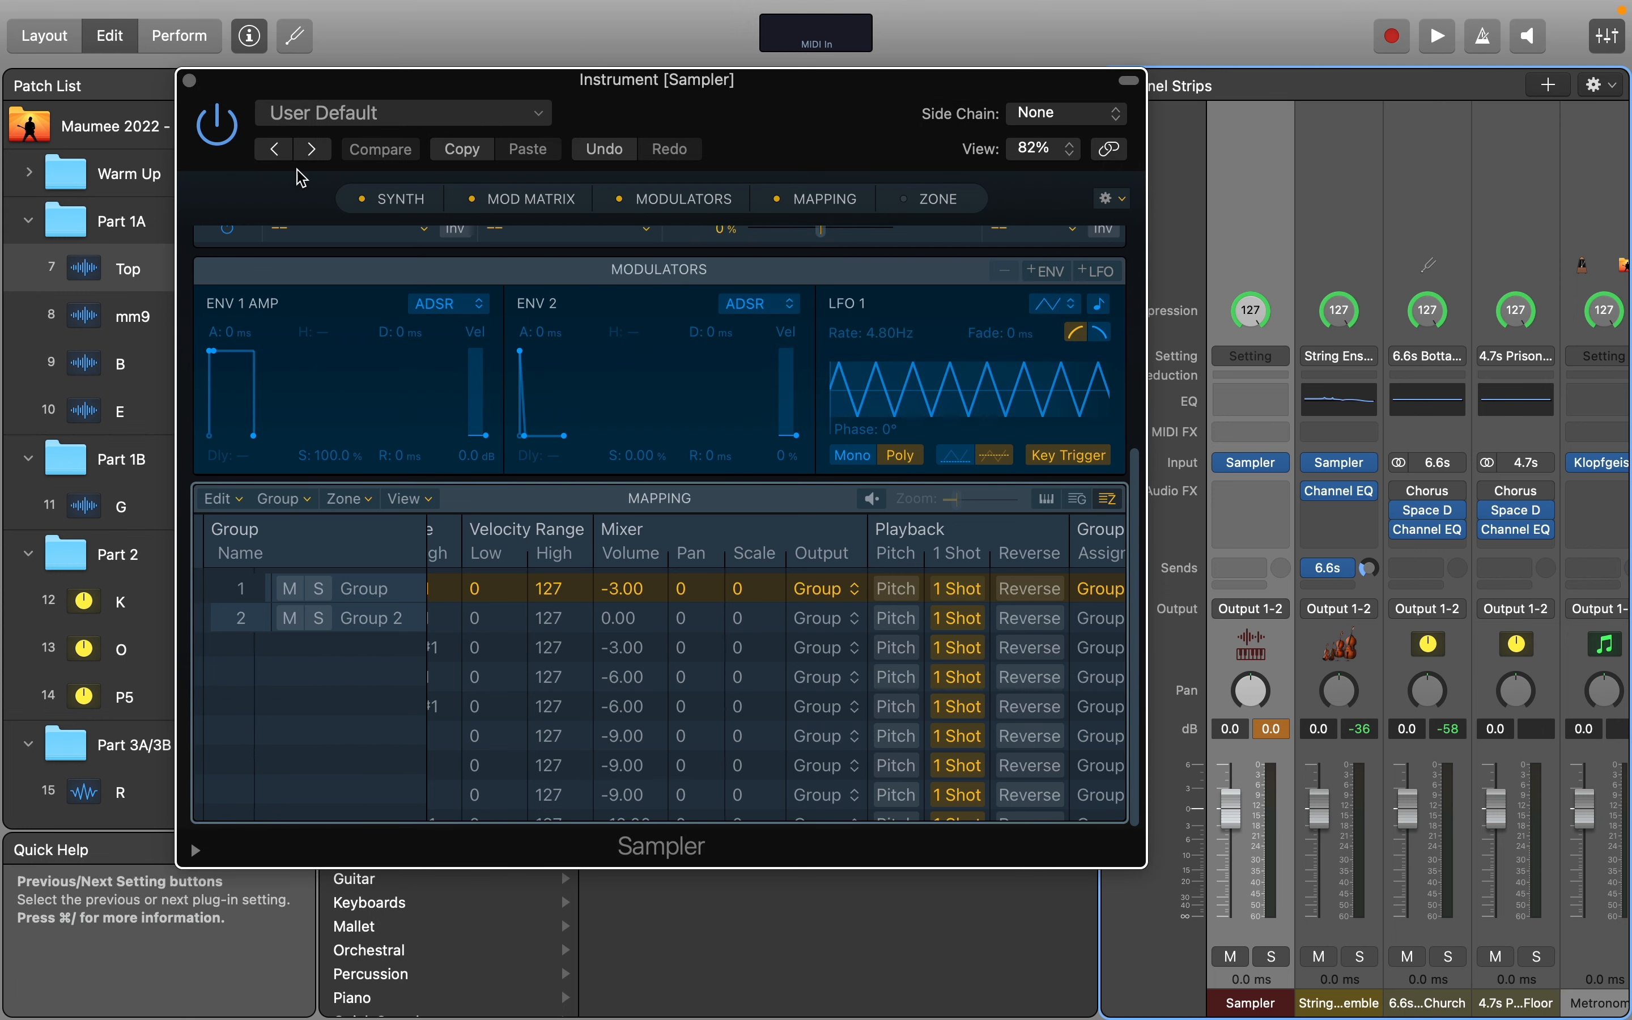
click(189, 81)
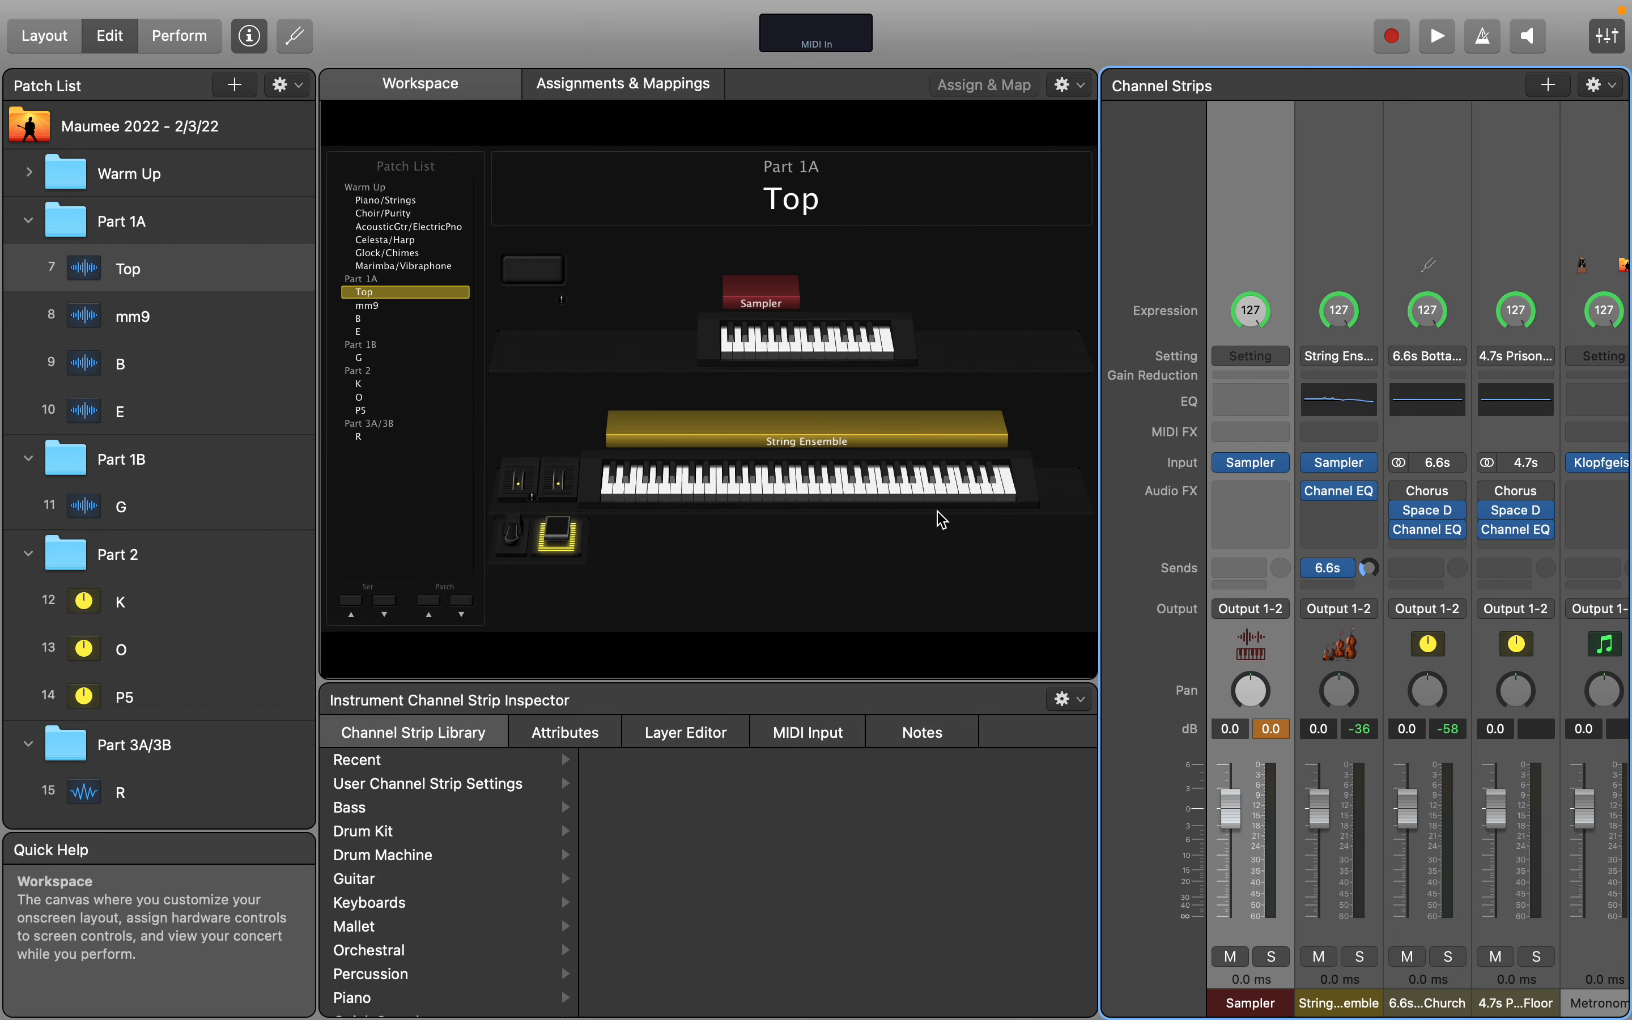
Step: Reopen the Top patch's Sampler instrument, select all zones from m1b1 Lub to m36b1 Bass Boom, and review them
mouse_move(1255, 472)
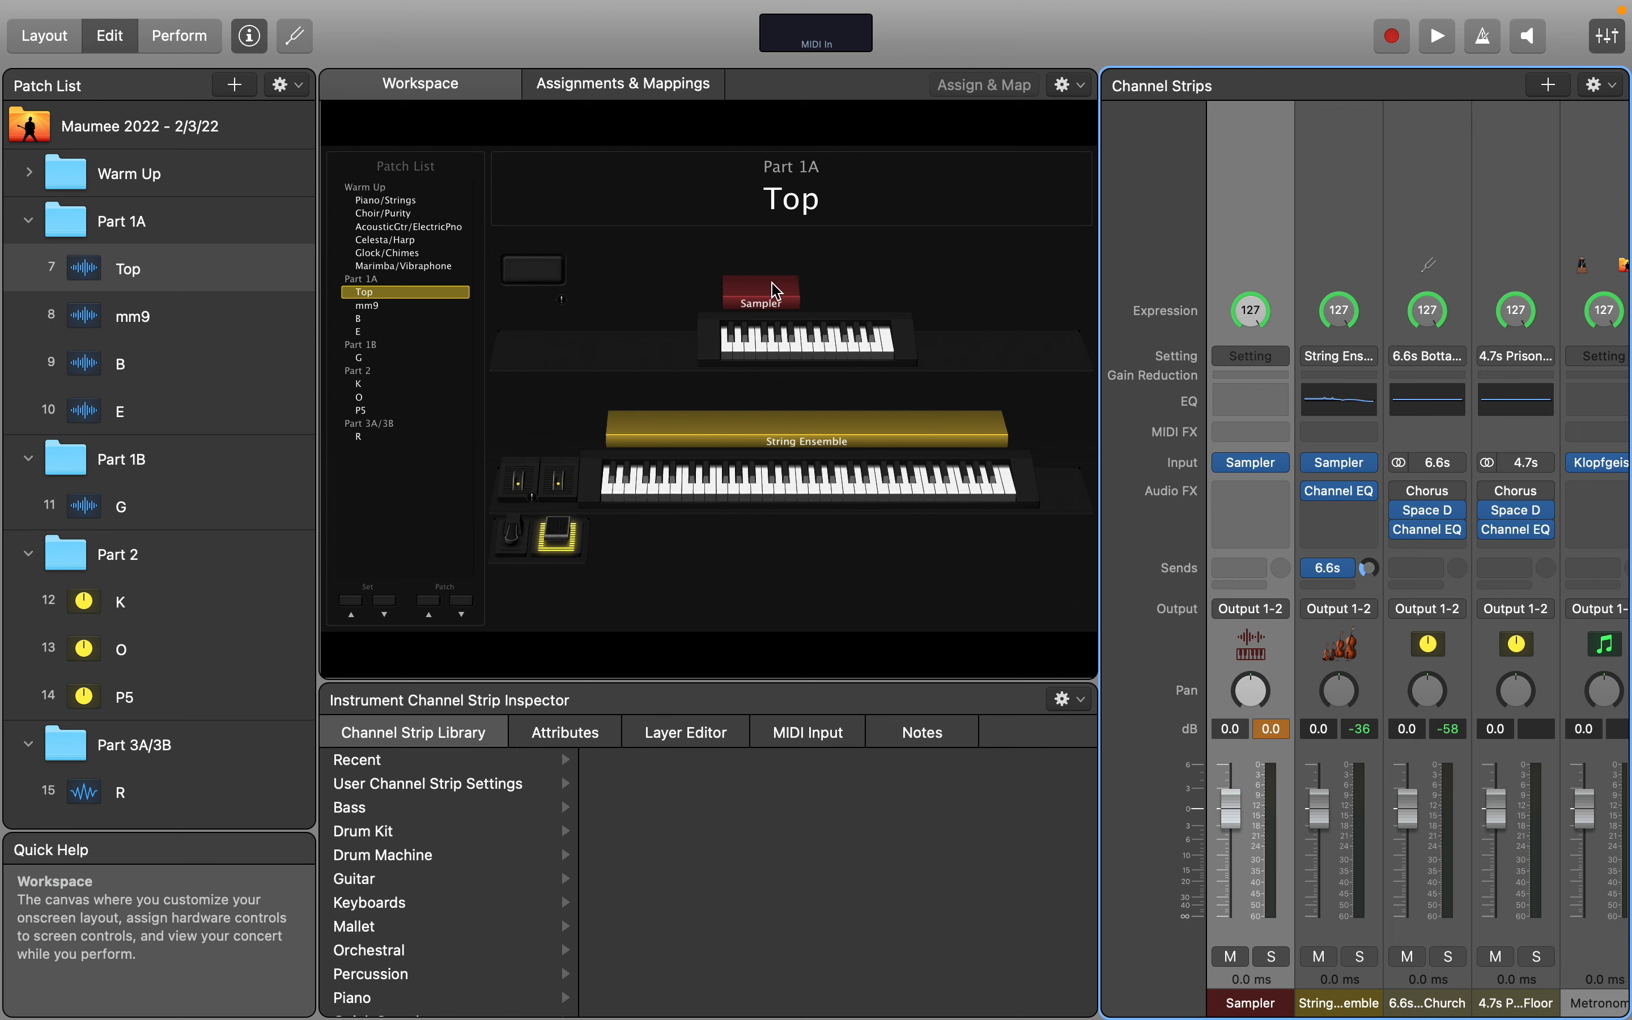
click(1253, 464)
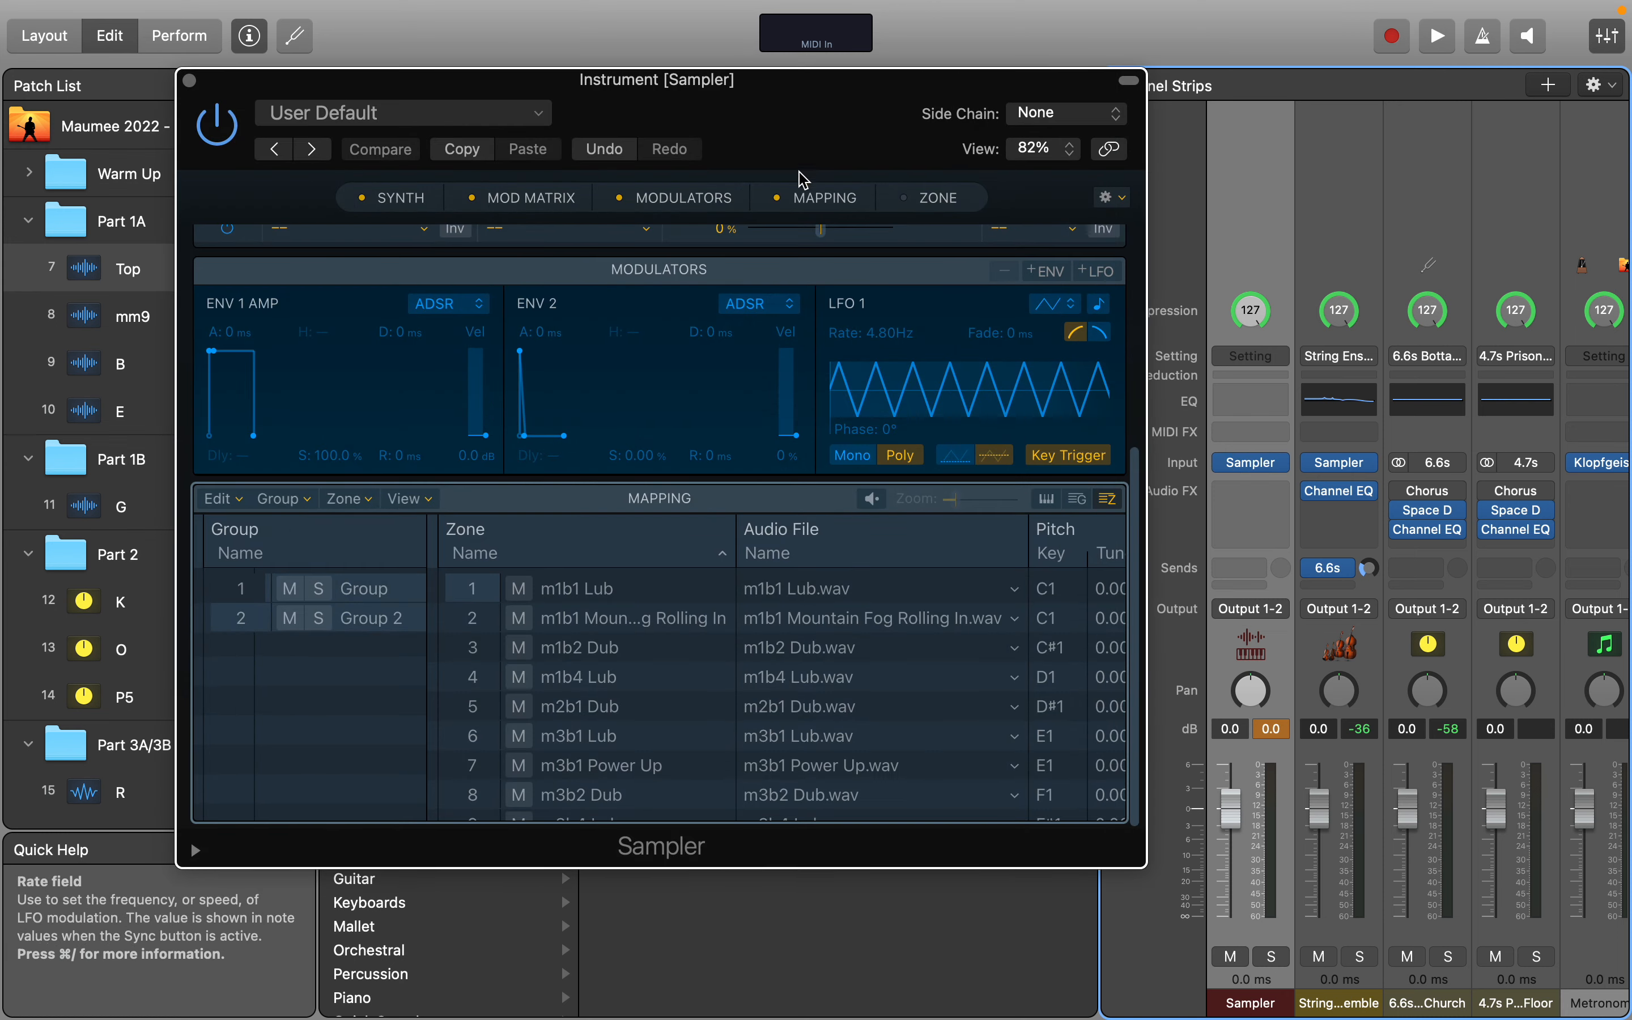
scroll(592, 619, up, 1)
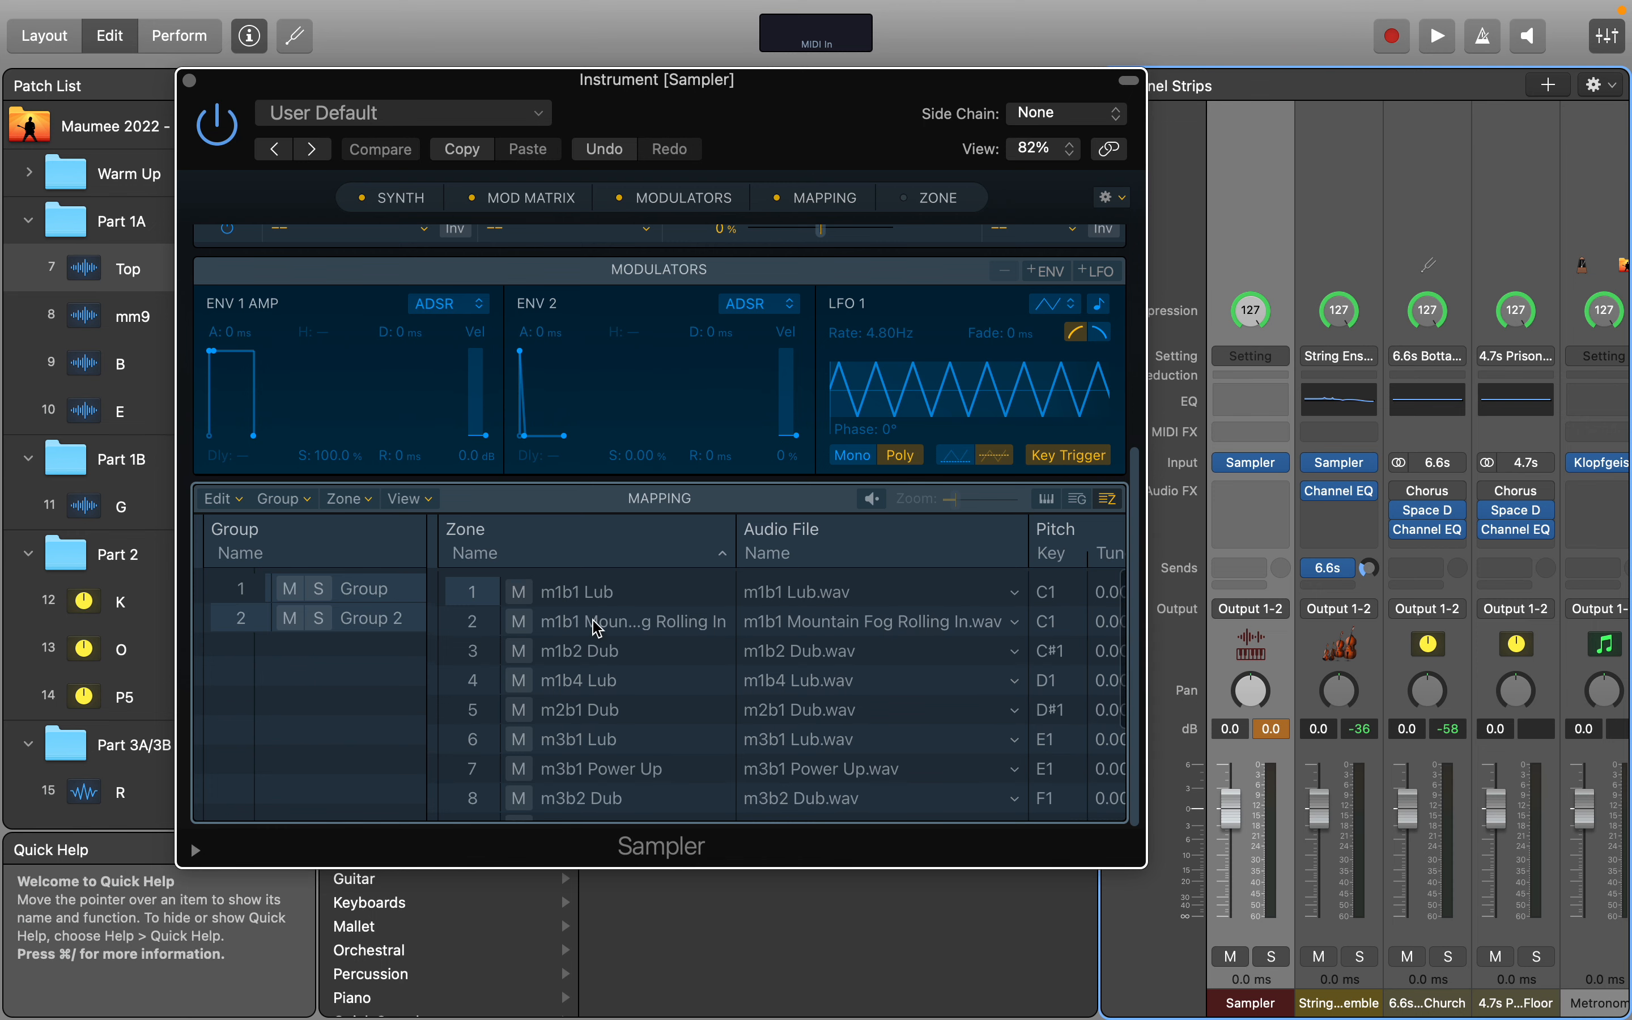
click(574, 591)
scroll(551, 680, down, 3)
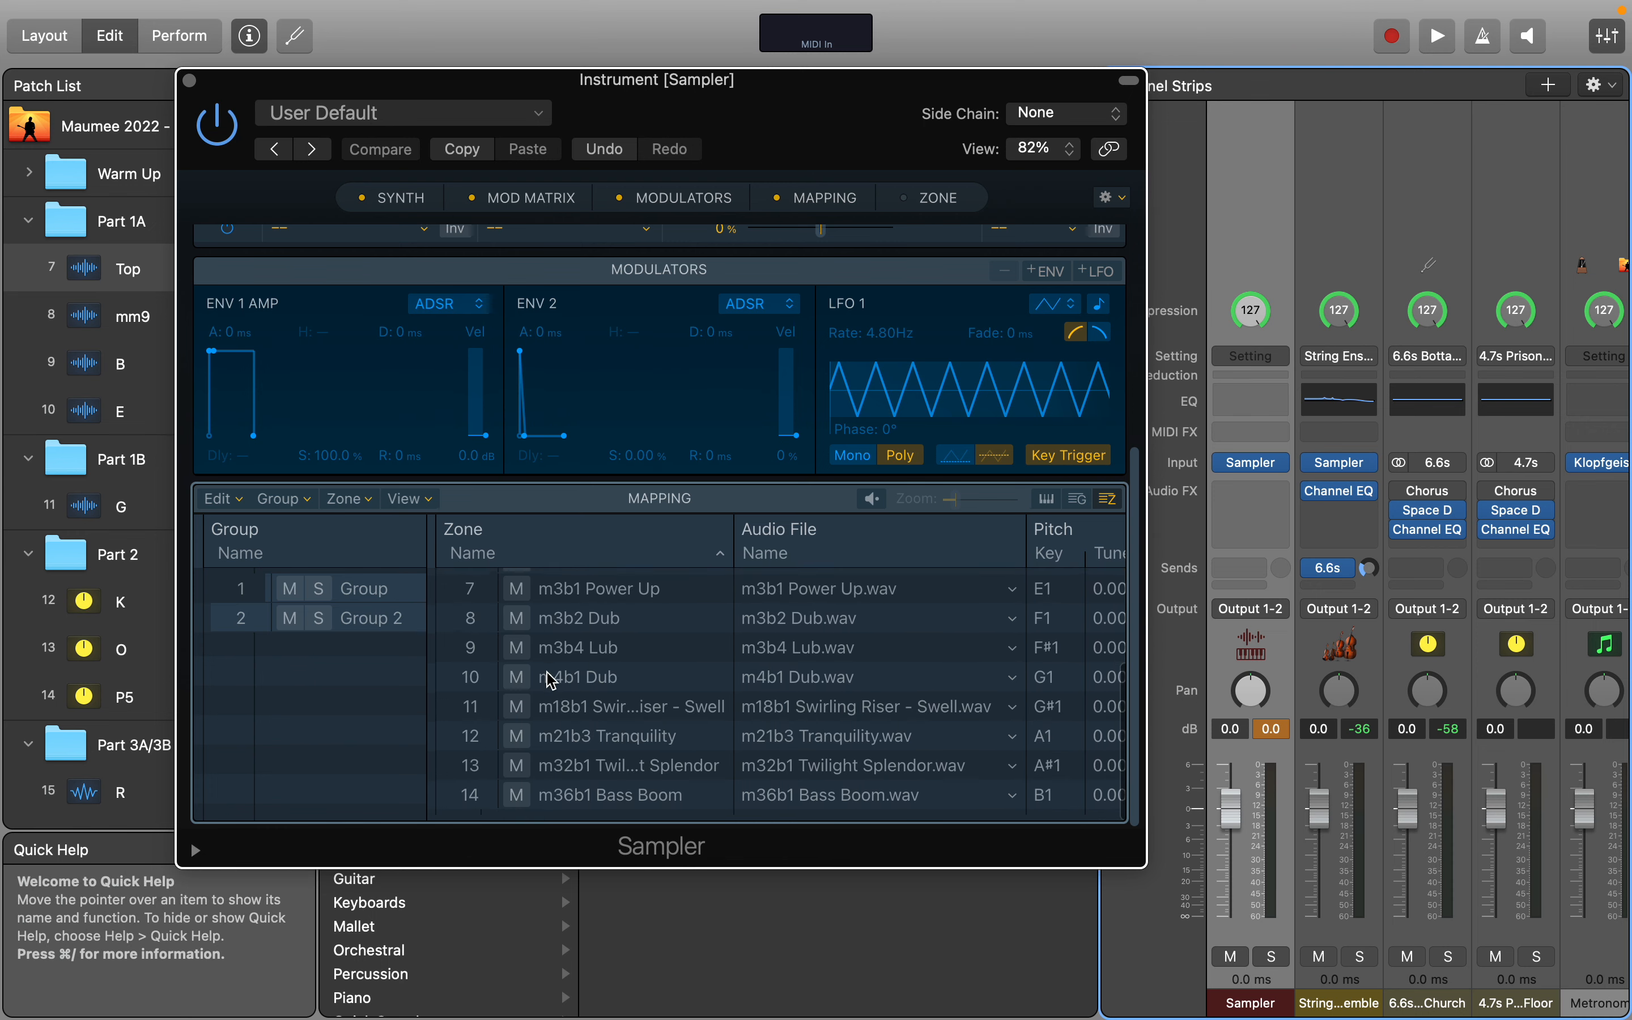
shift+click(575, 797)
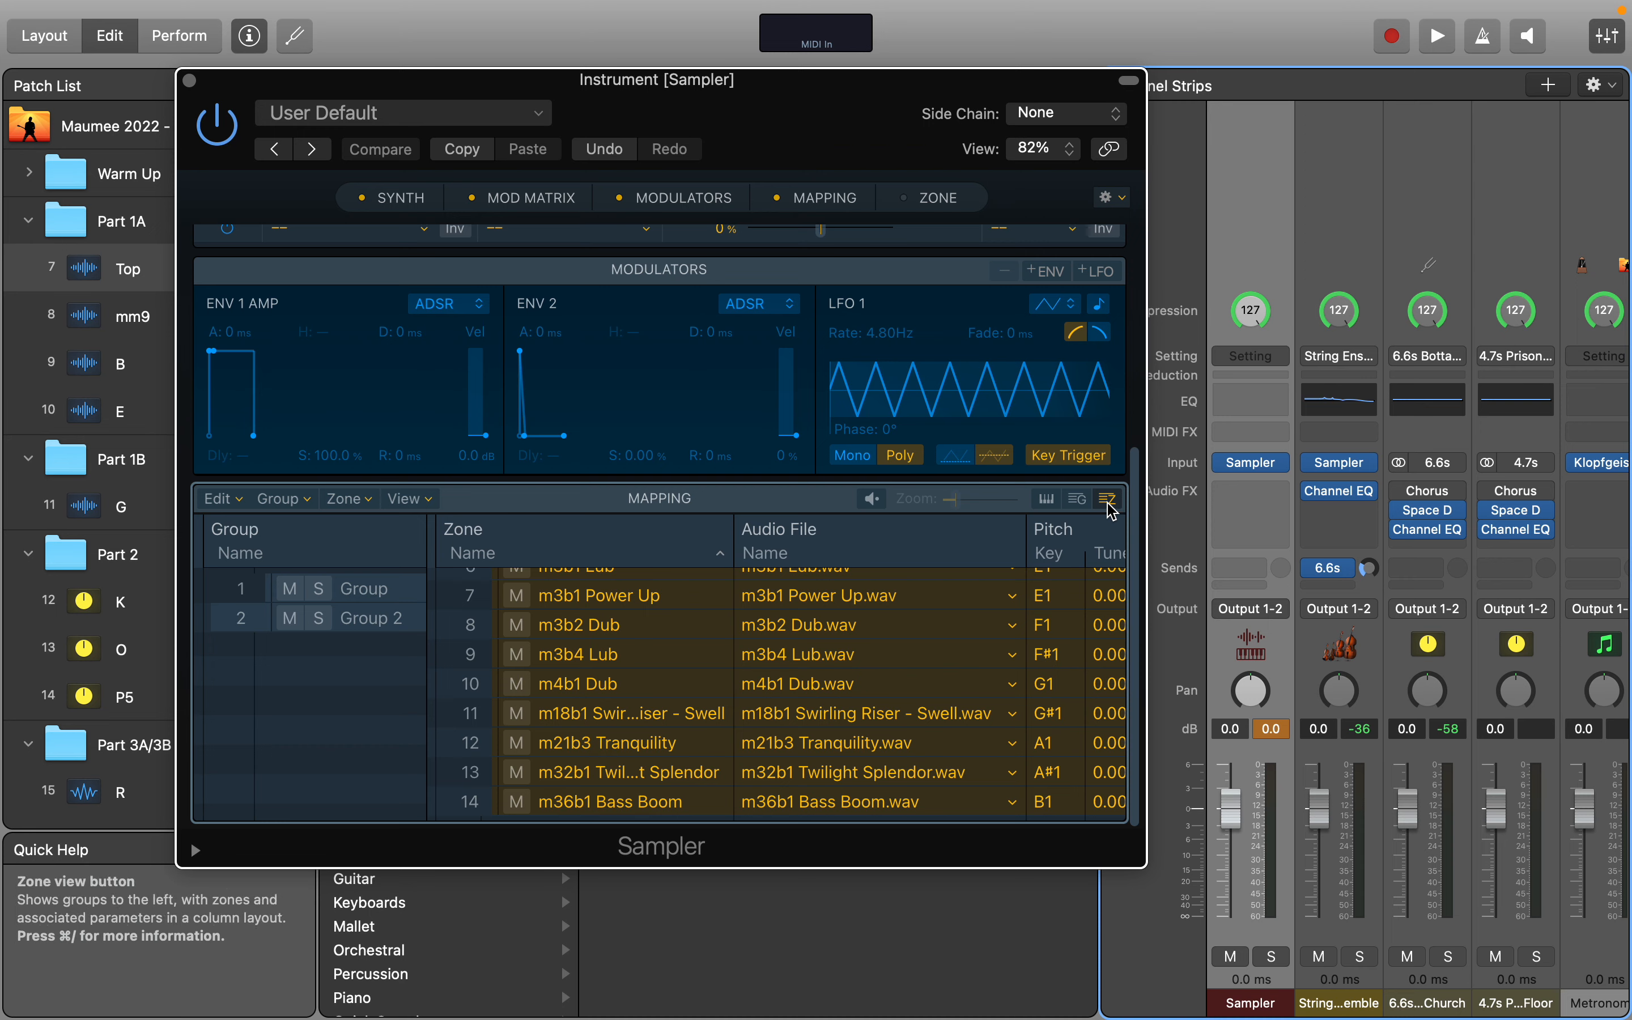
scroll(593, 668, up, 5)
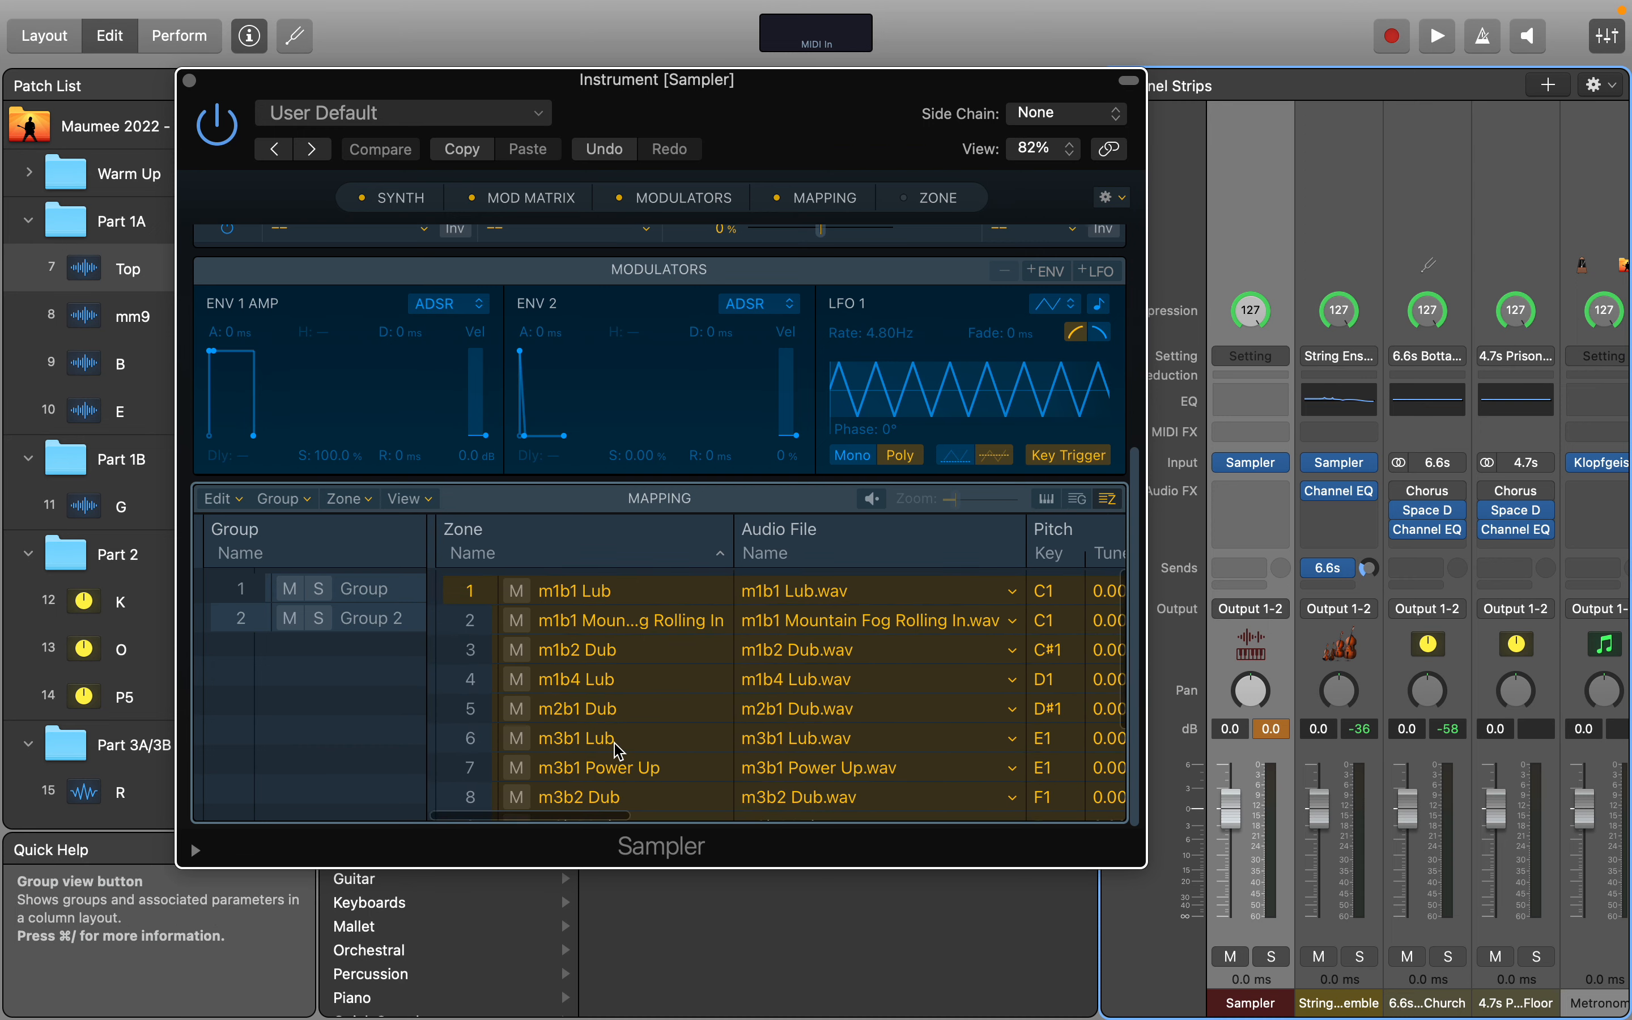
scroll(605, 644, down, 5)
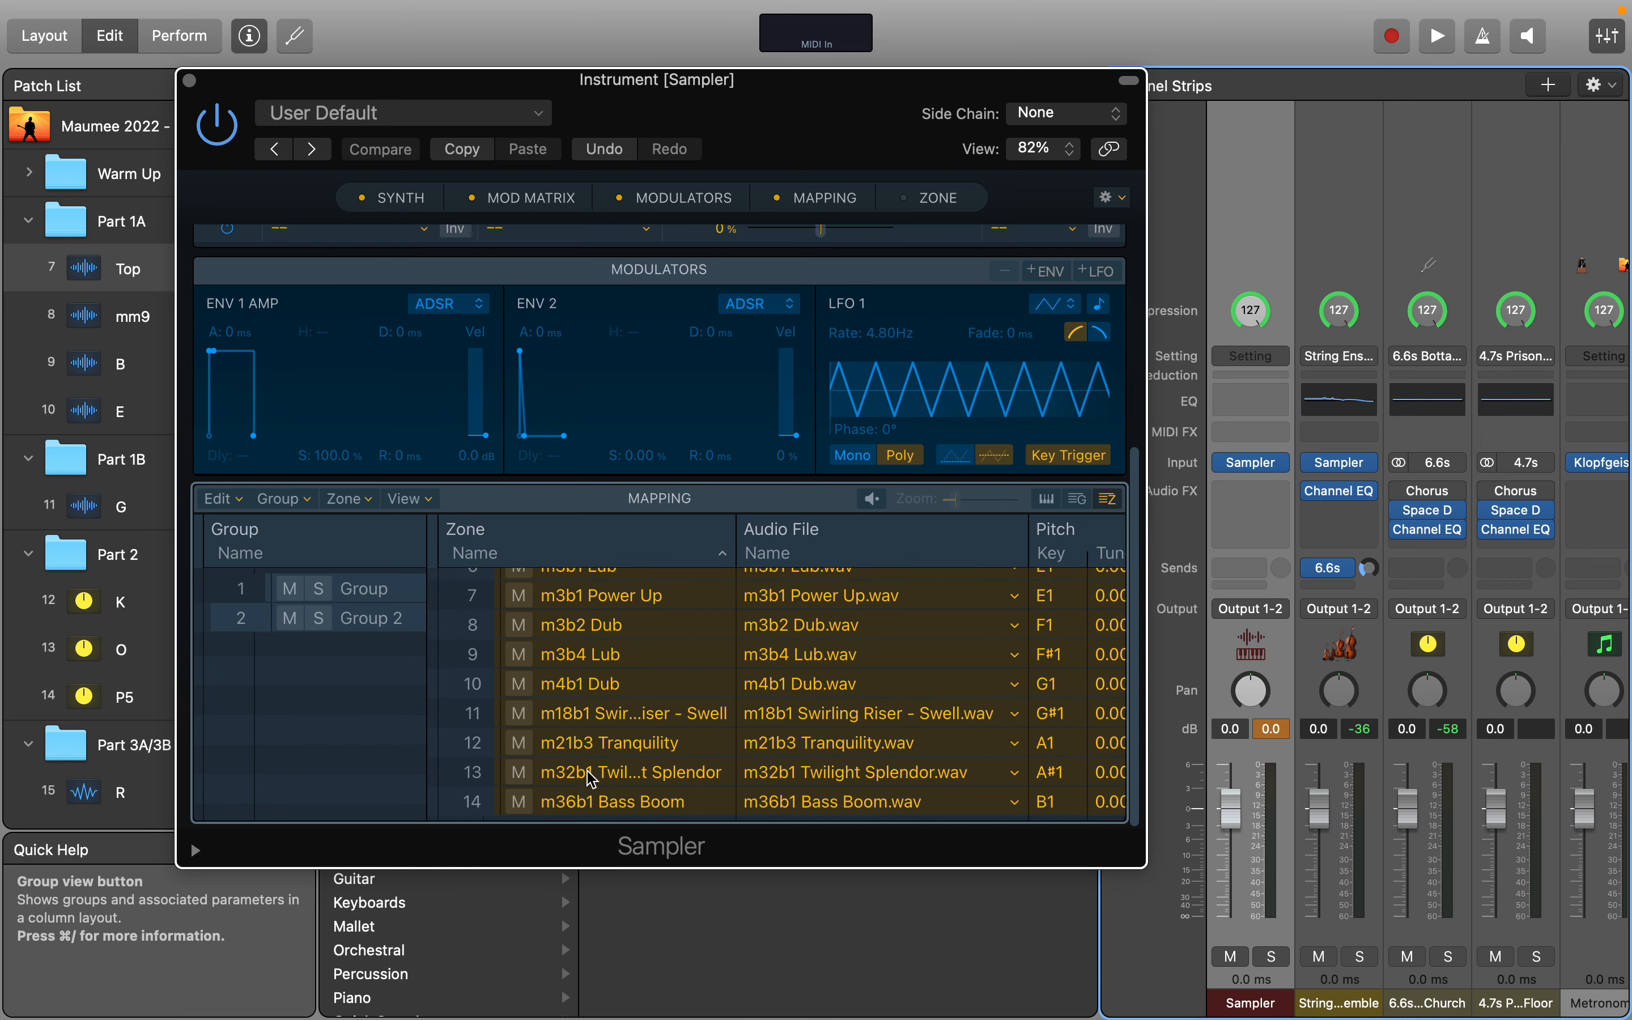
scroll(592, 803, up, 5)
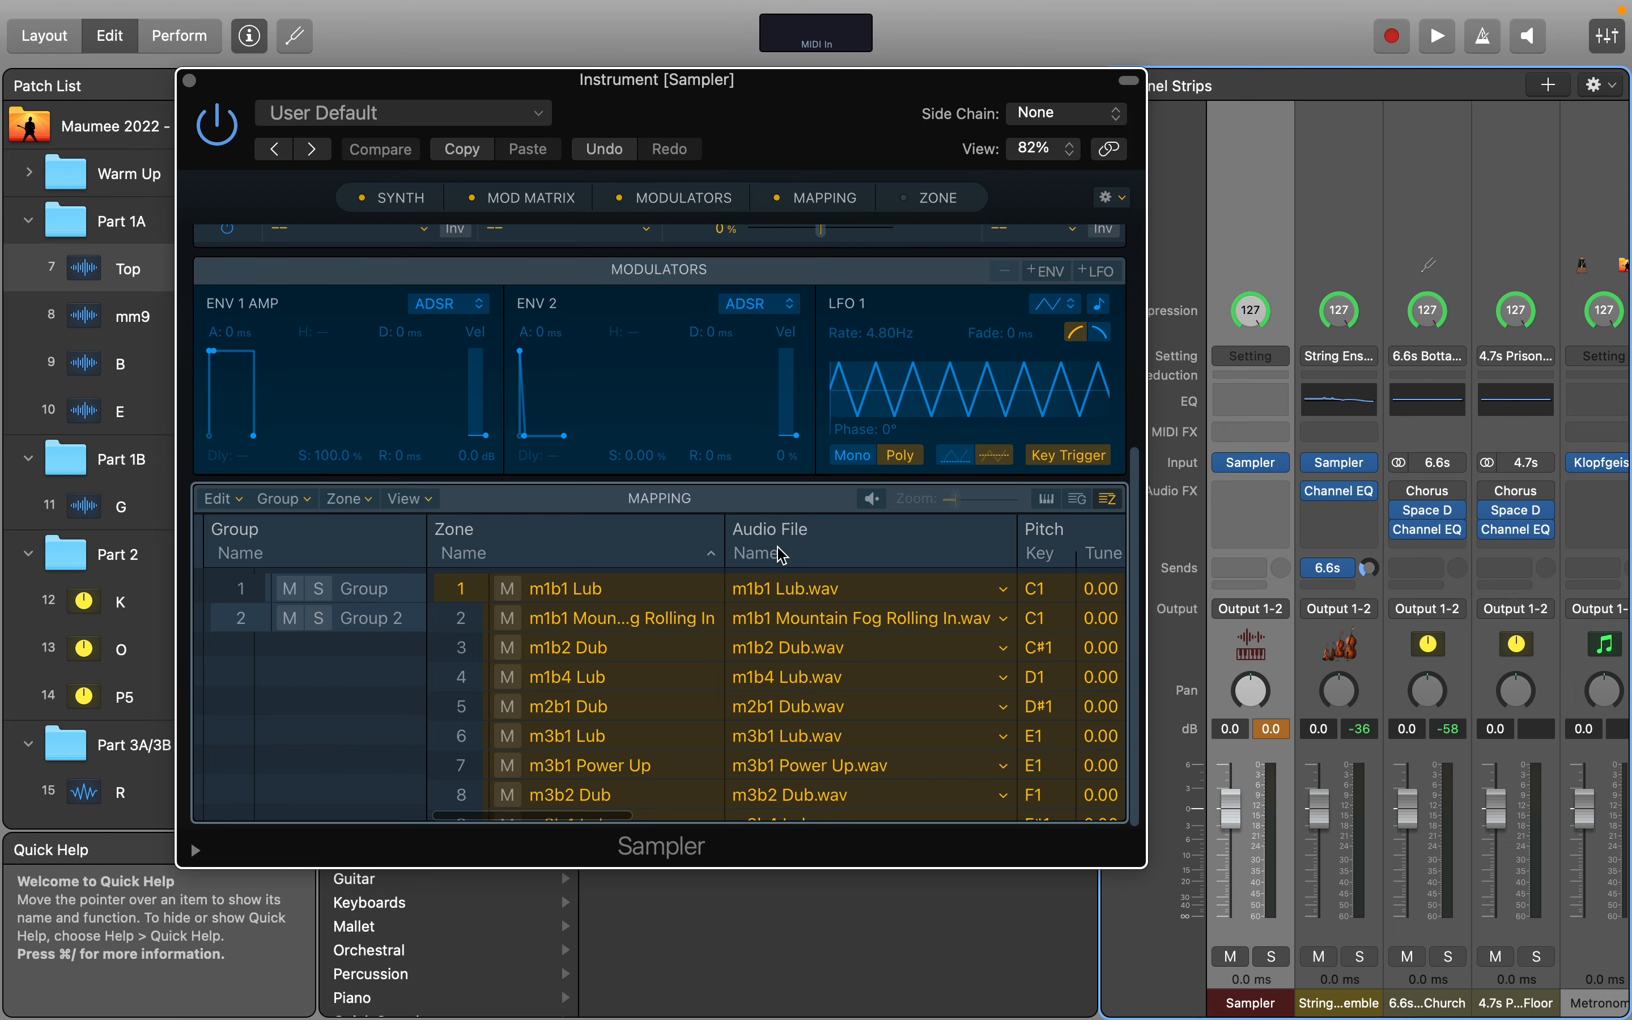
Step: Select both Group and Group 2 in the Top patch's Sampler and display their zones in the key mapping editor
click(1047, 500)
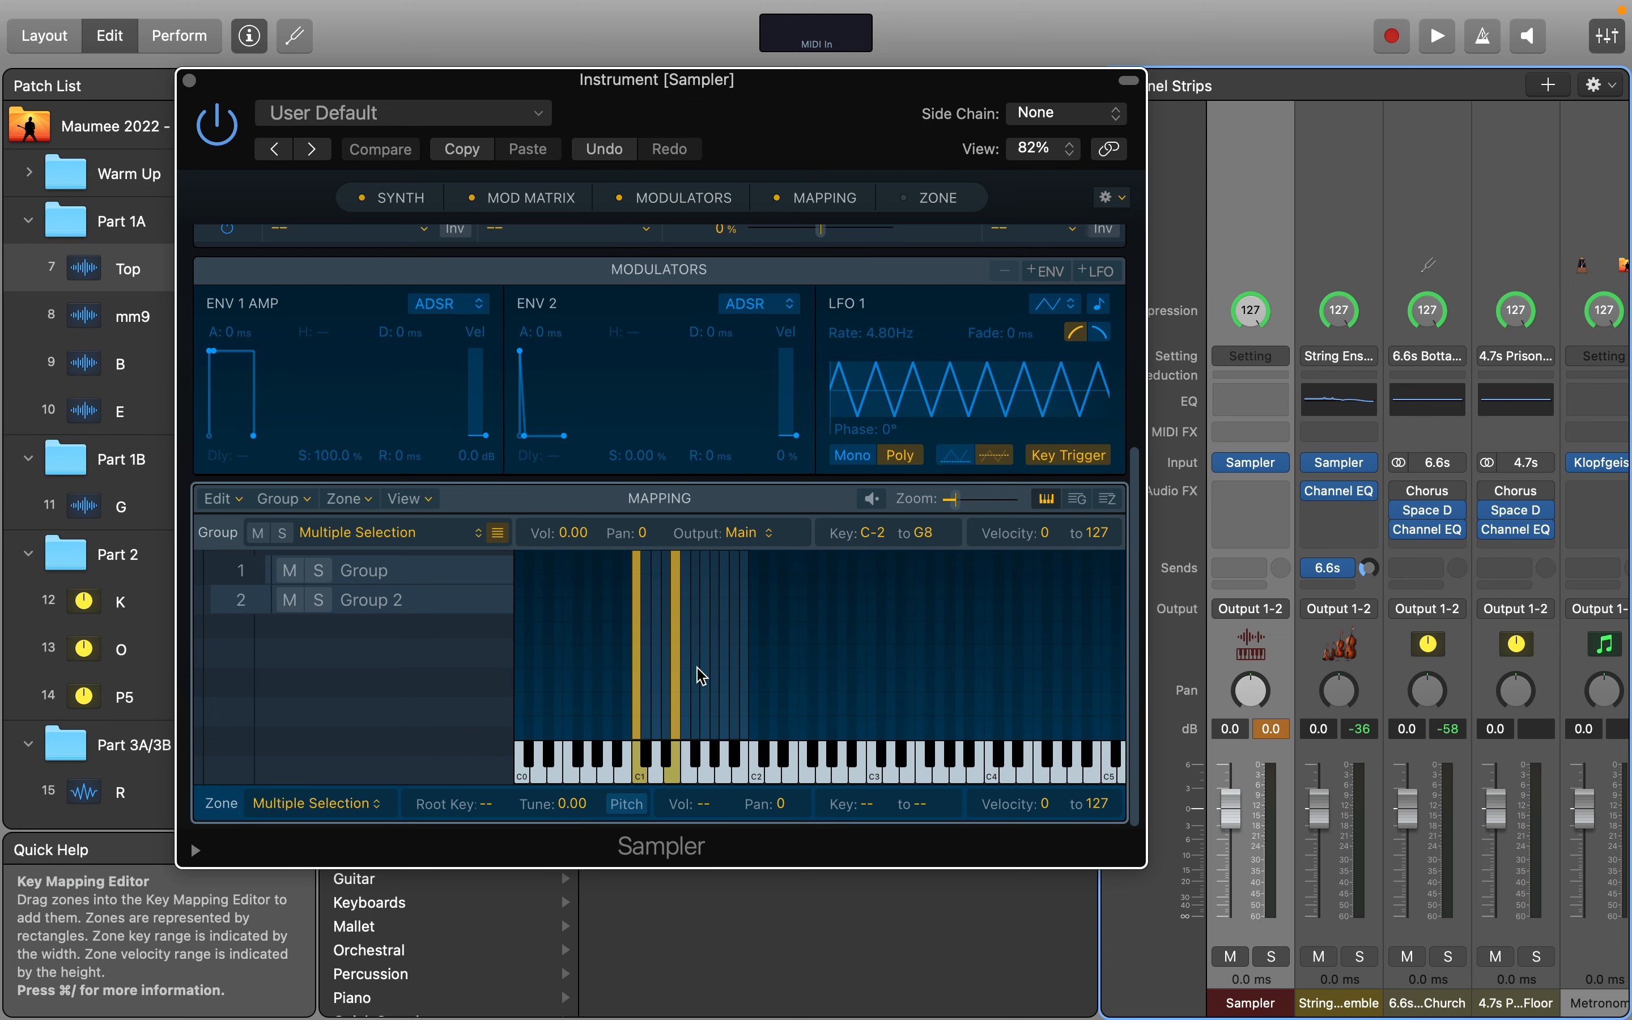
click(1108, 499)
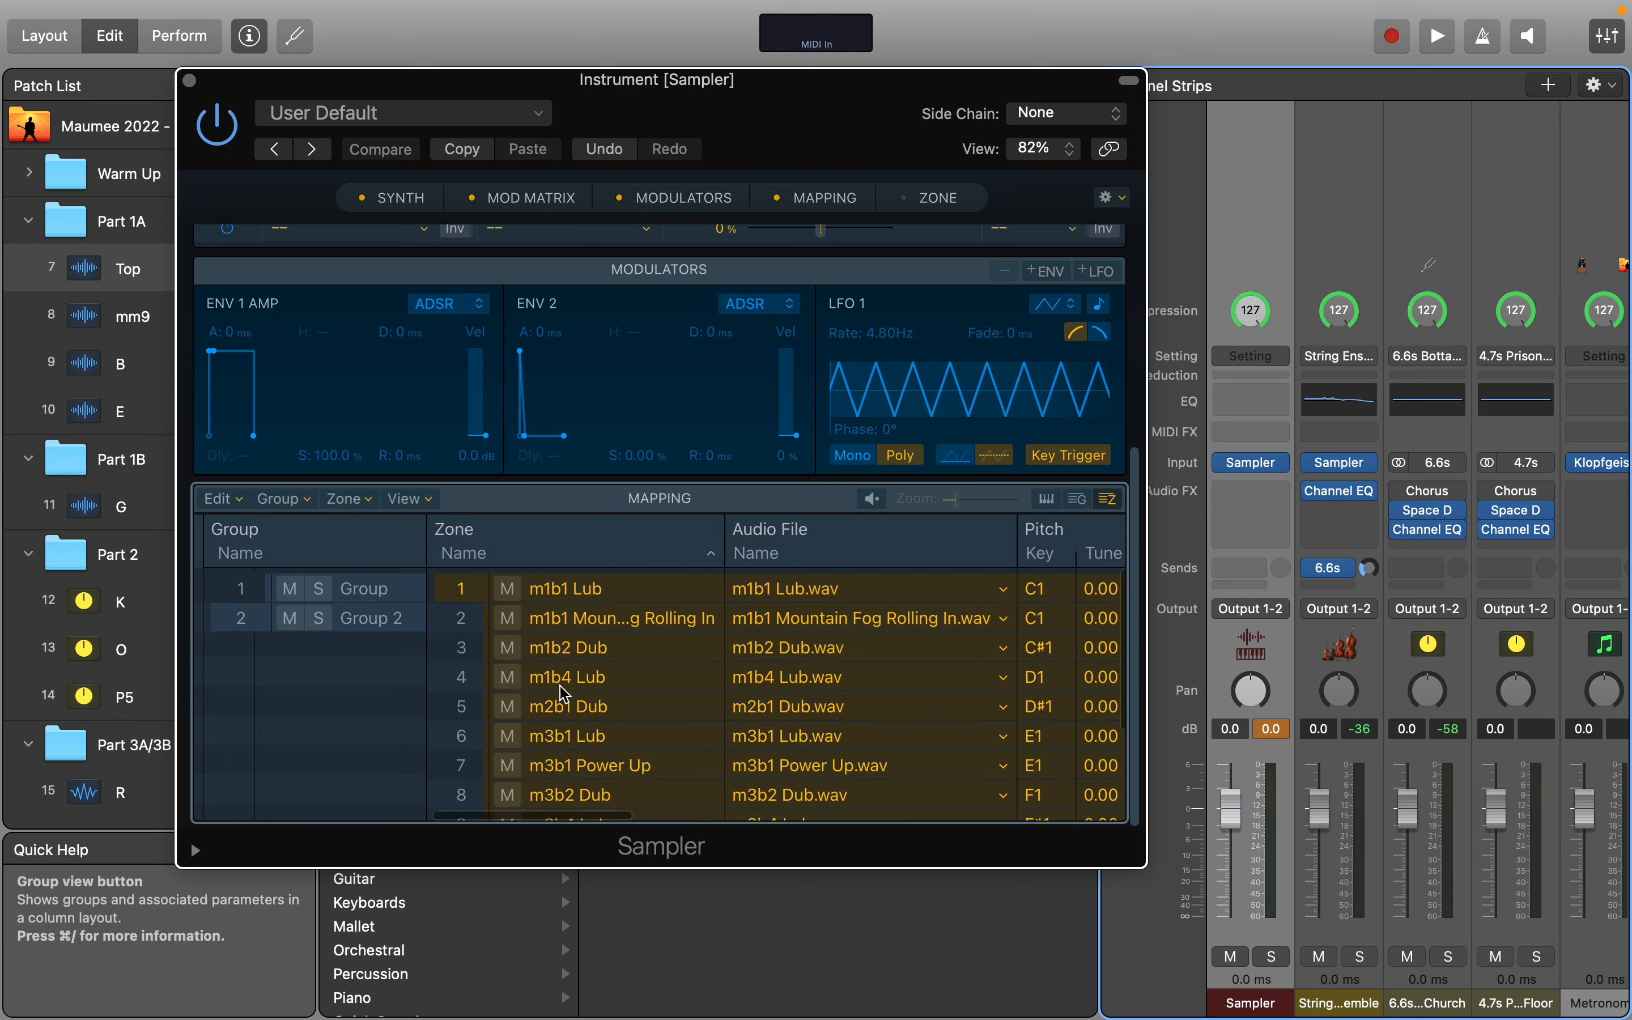
click(367, 589)
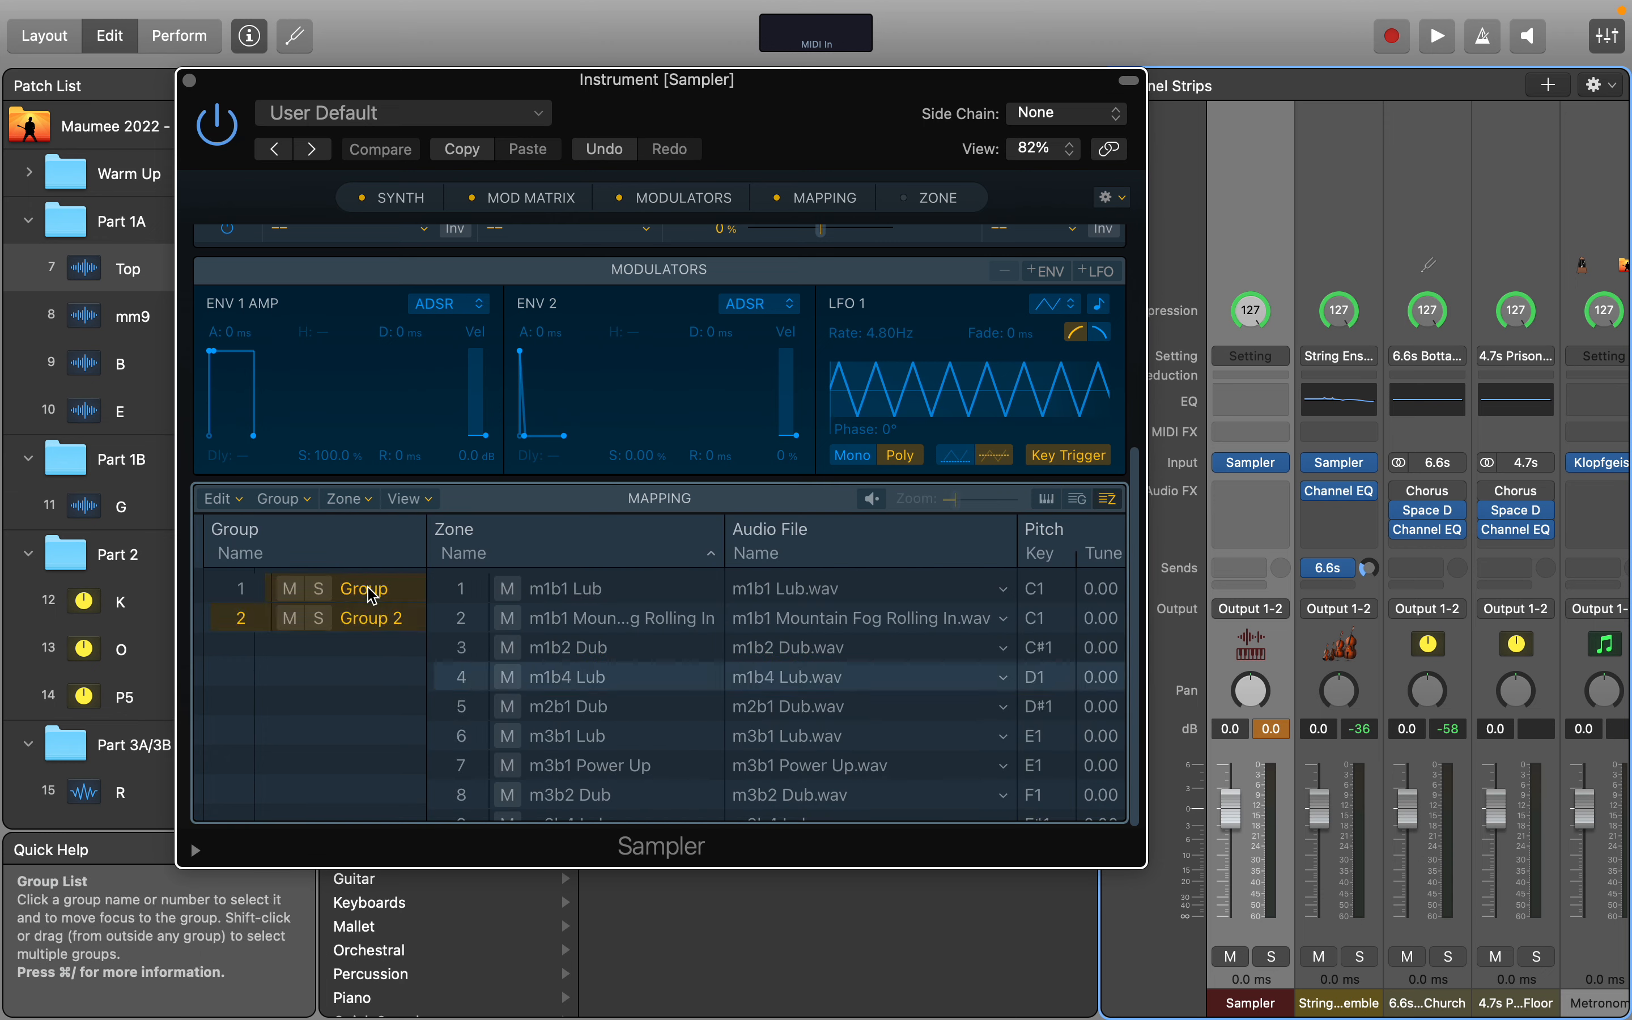
shift+click(377, 617)
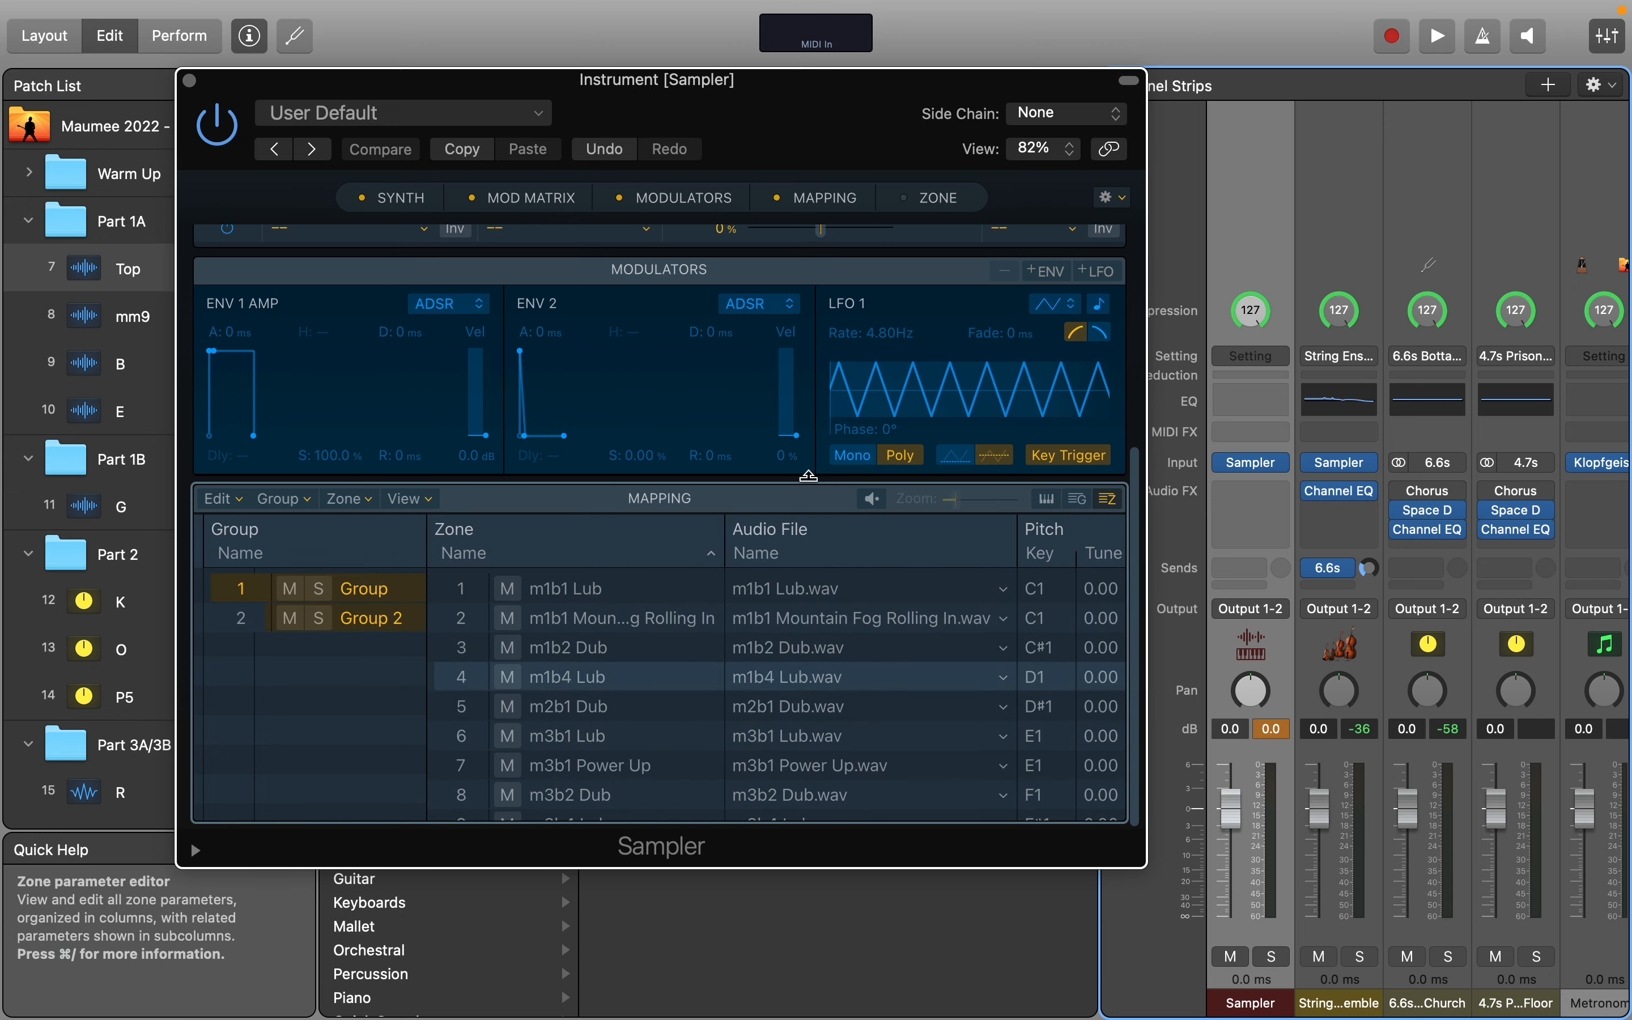
click(1046, 499)
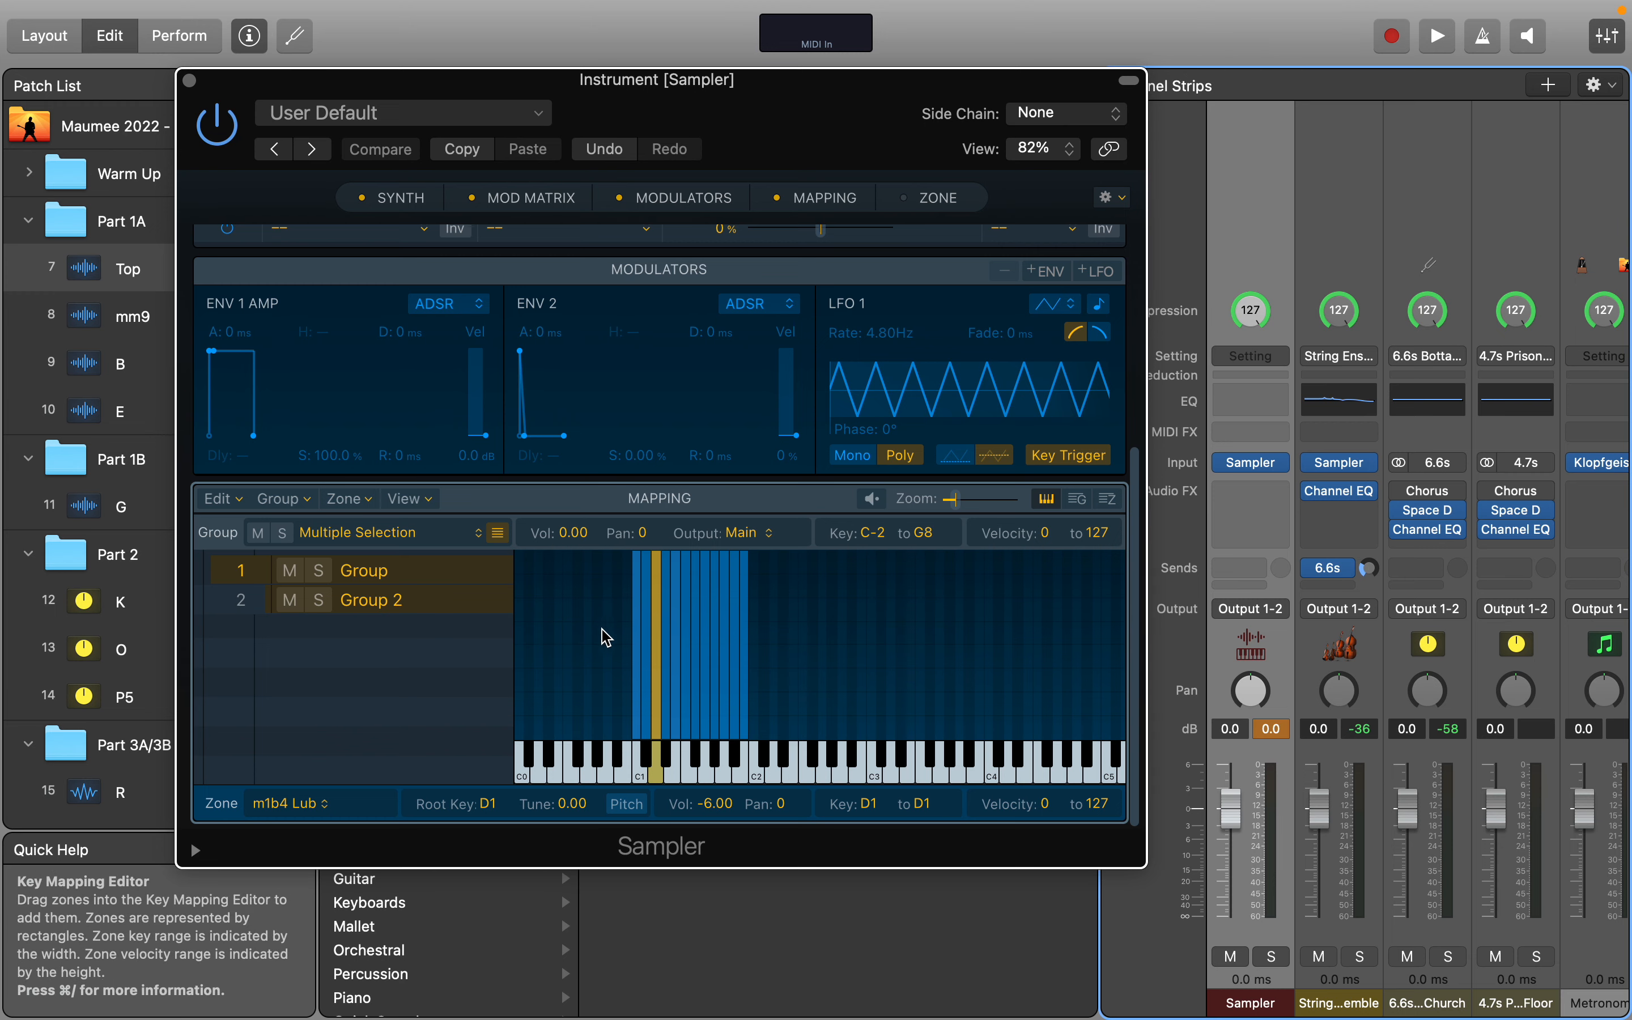
Step: Select the zones in the key mapping editor and move the first group's zones up 12 keys to start at C2
drag(572, 627, 801, 705)
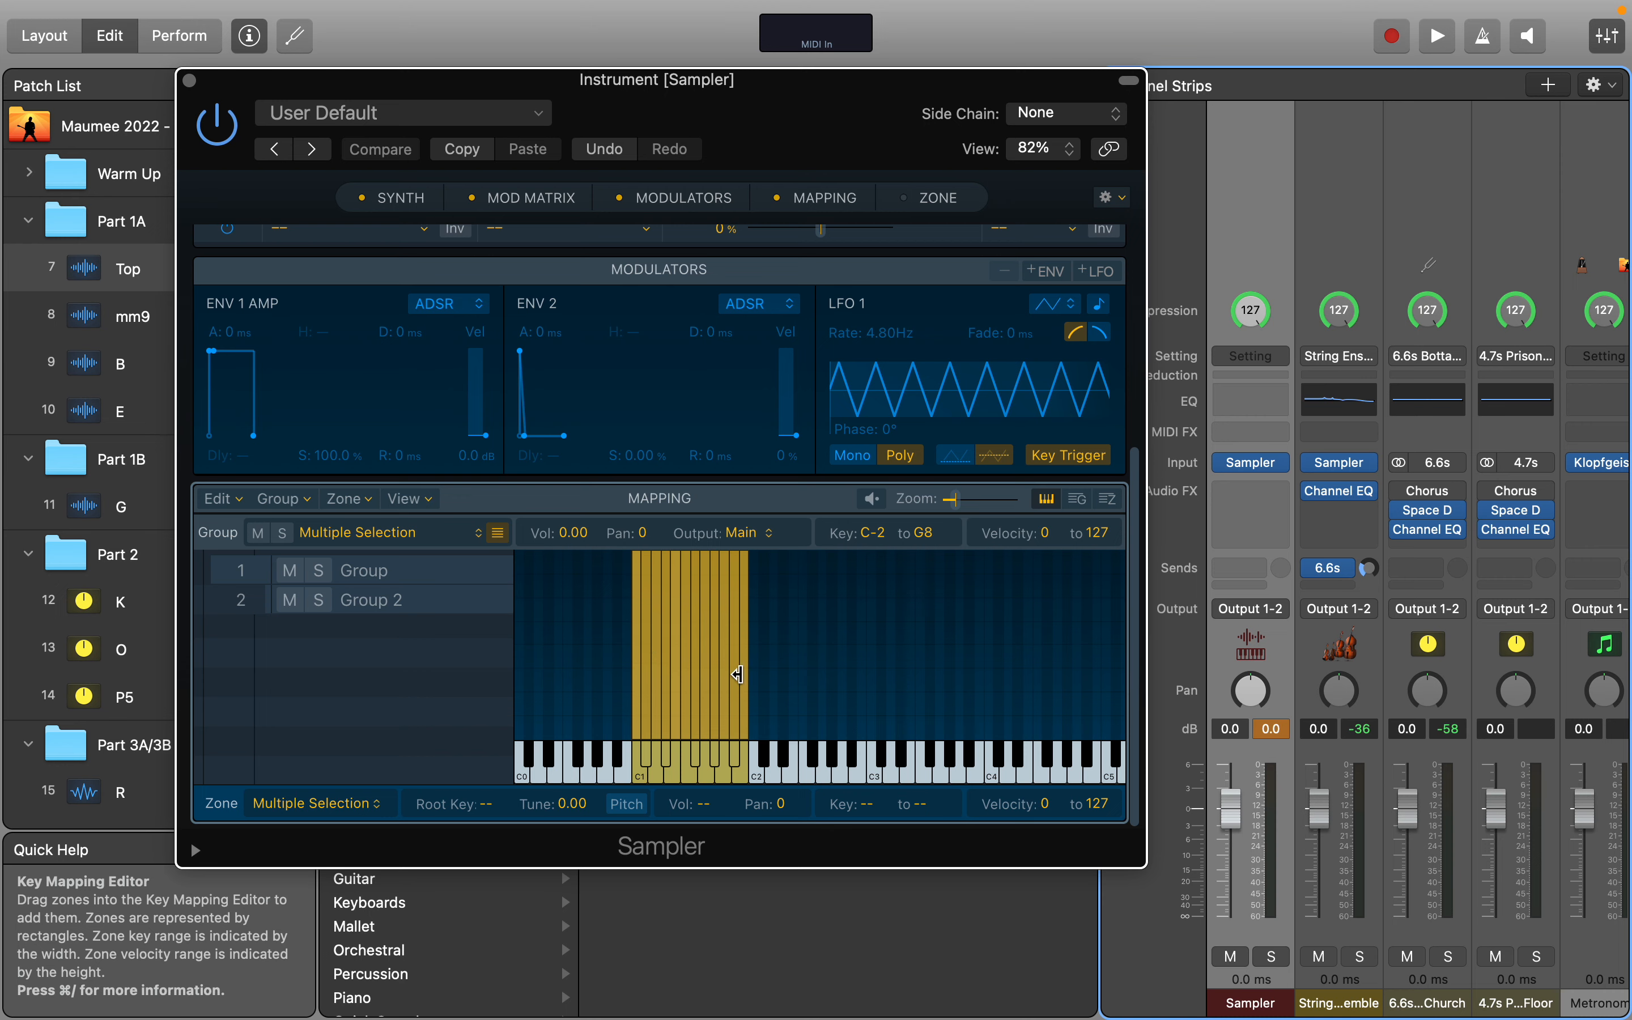
drag(748, 683, 870, 682)
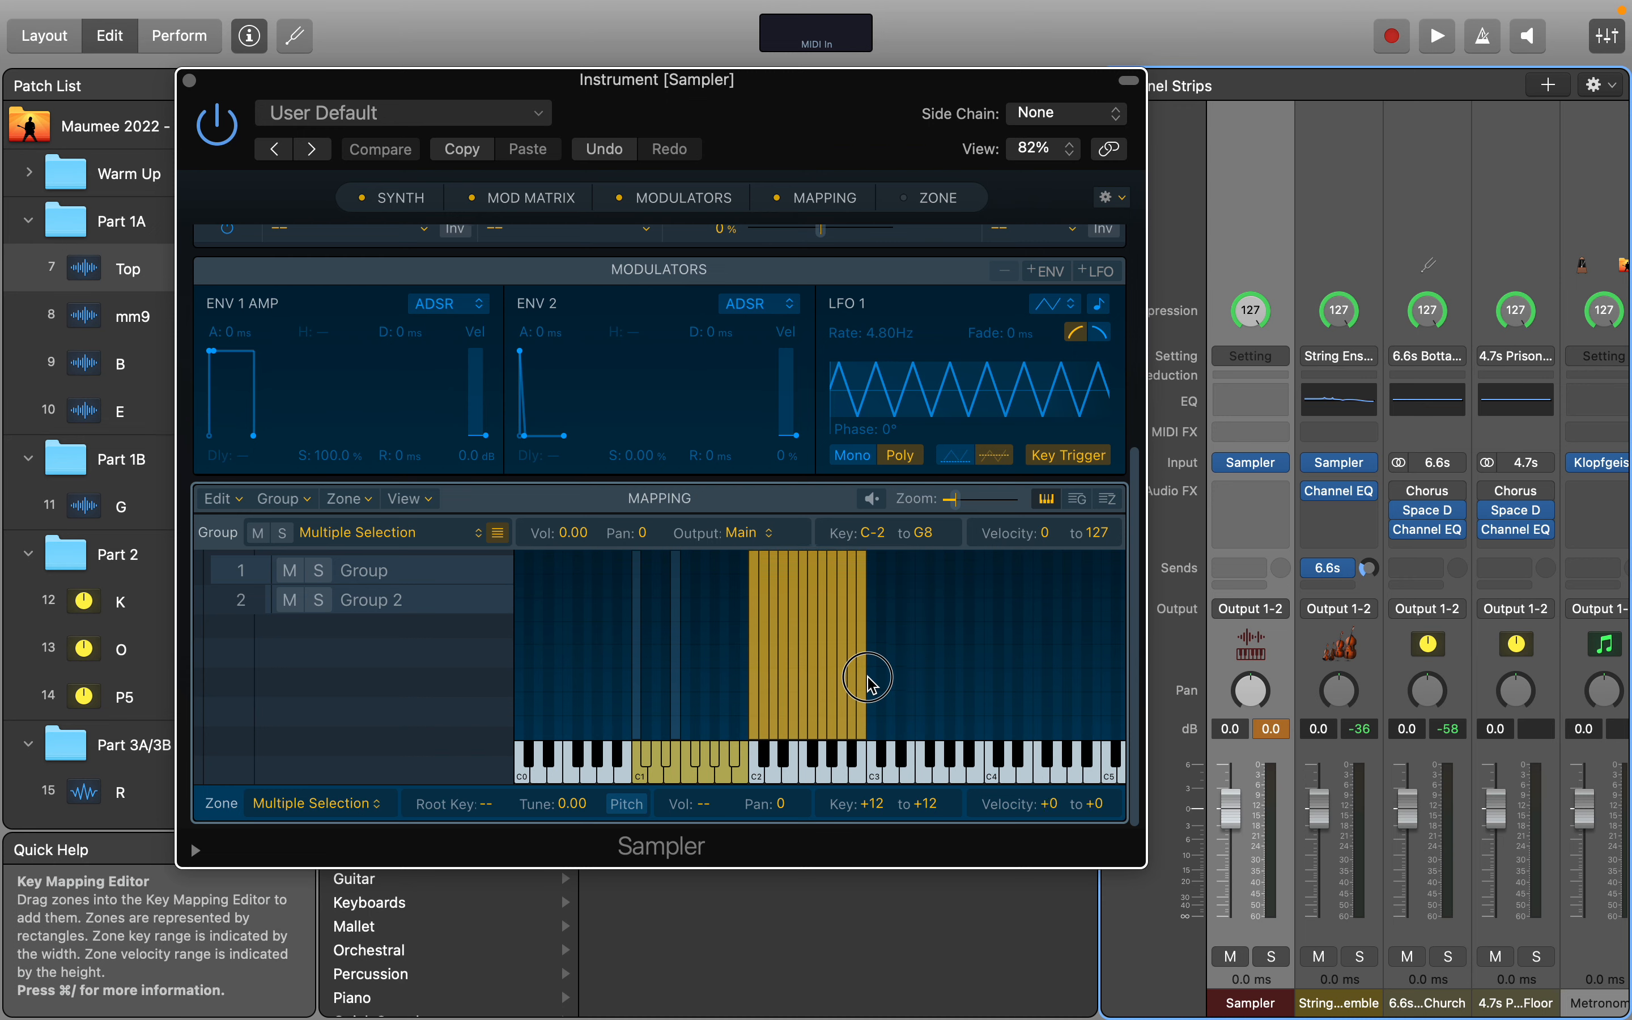
drag(868, 681, 868, 683)
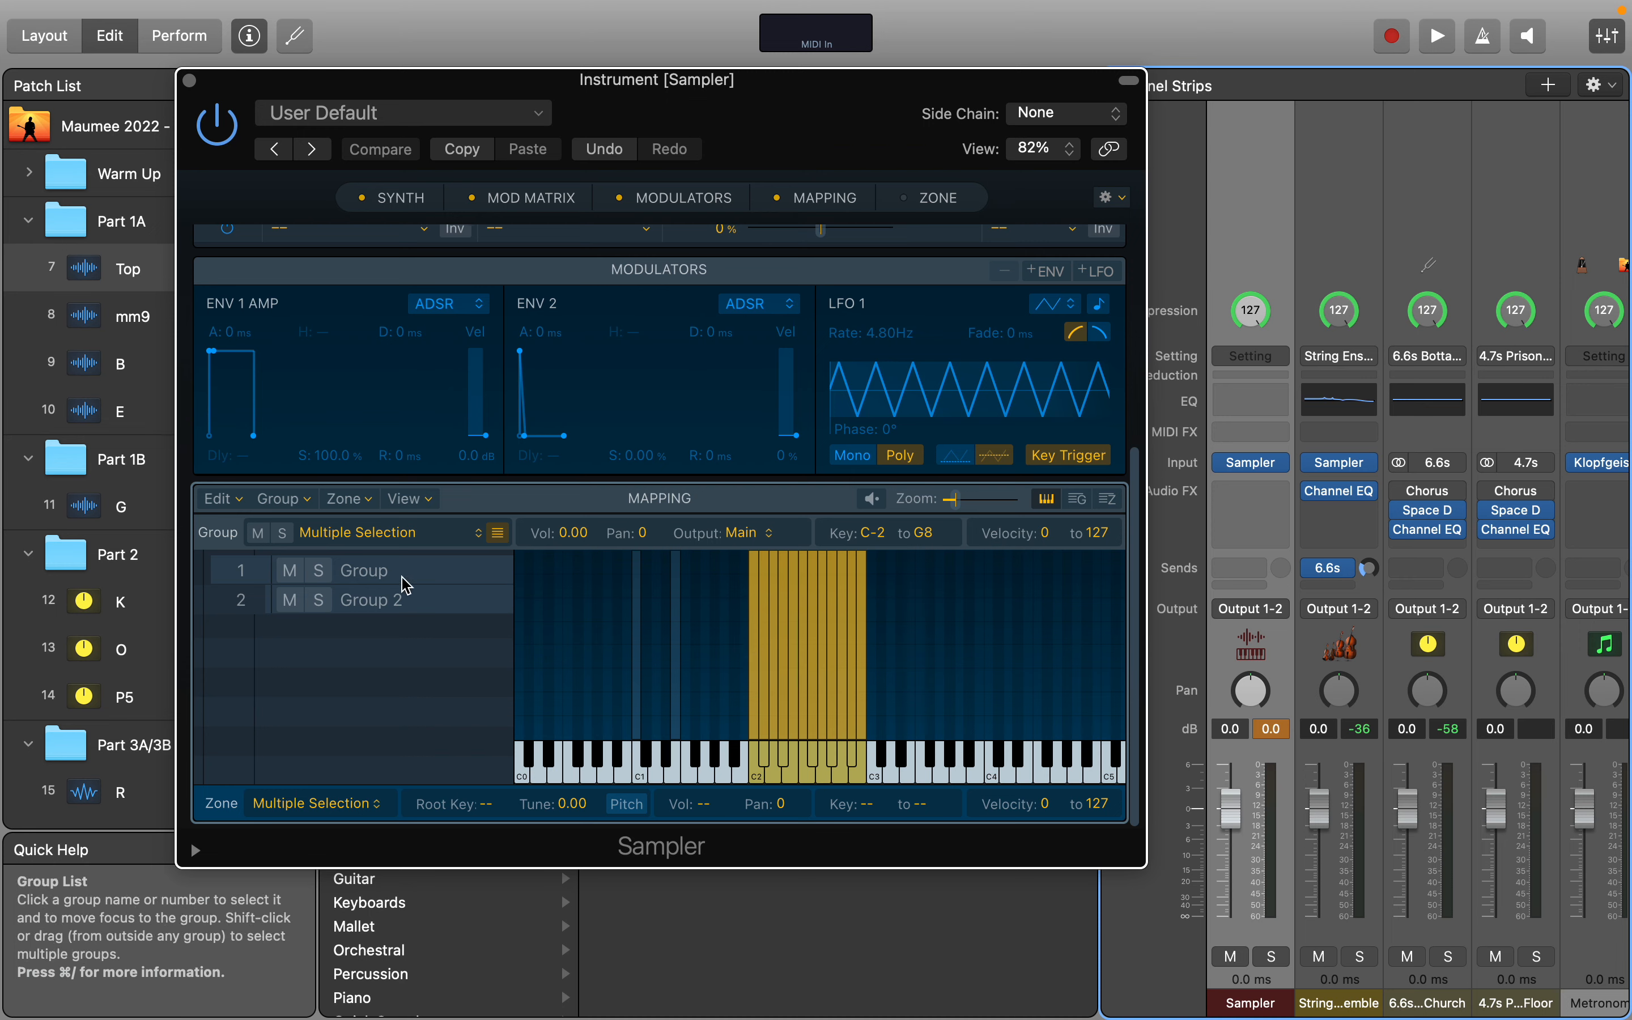
Step: Check the zone mapping of Group 2 and Group separately, and examine Group's pitch keys in the zone list
click(413, 627)
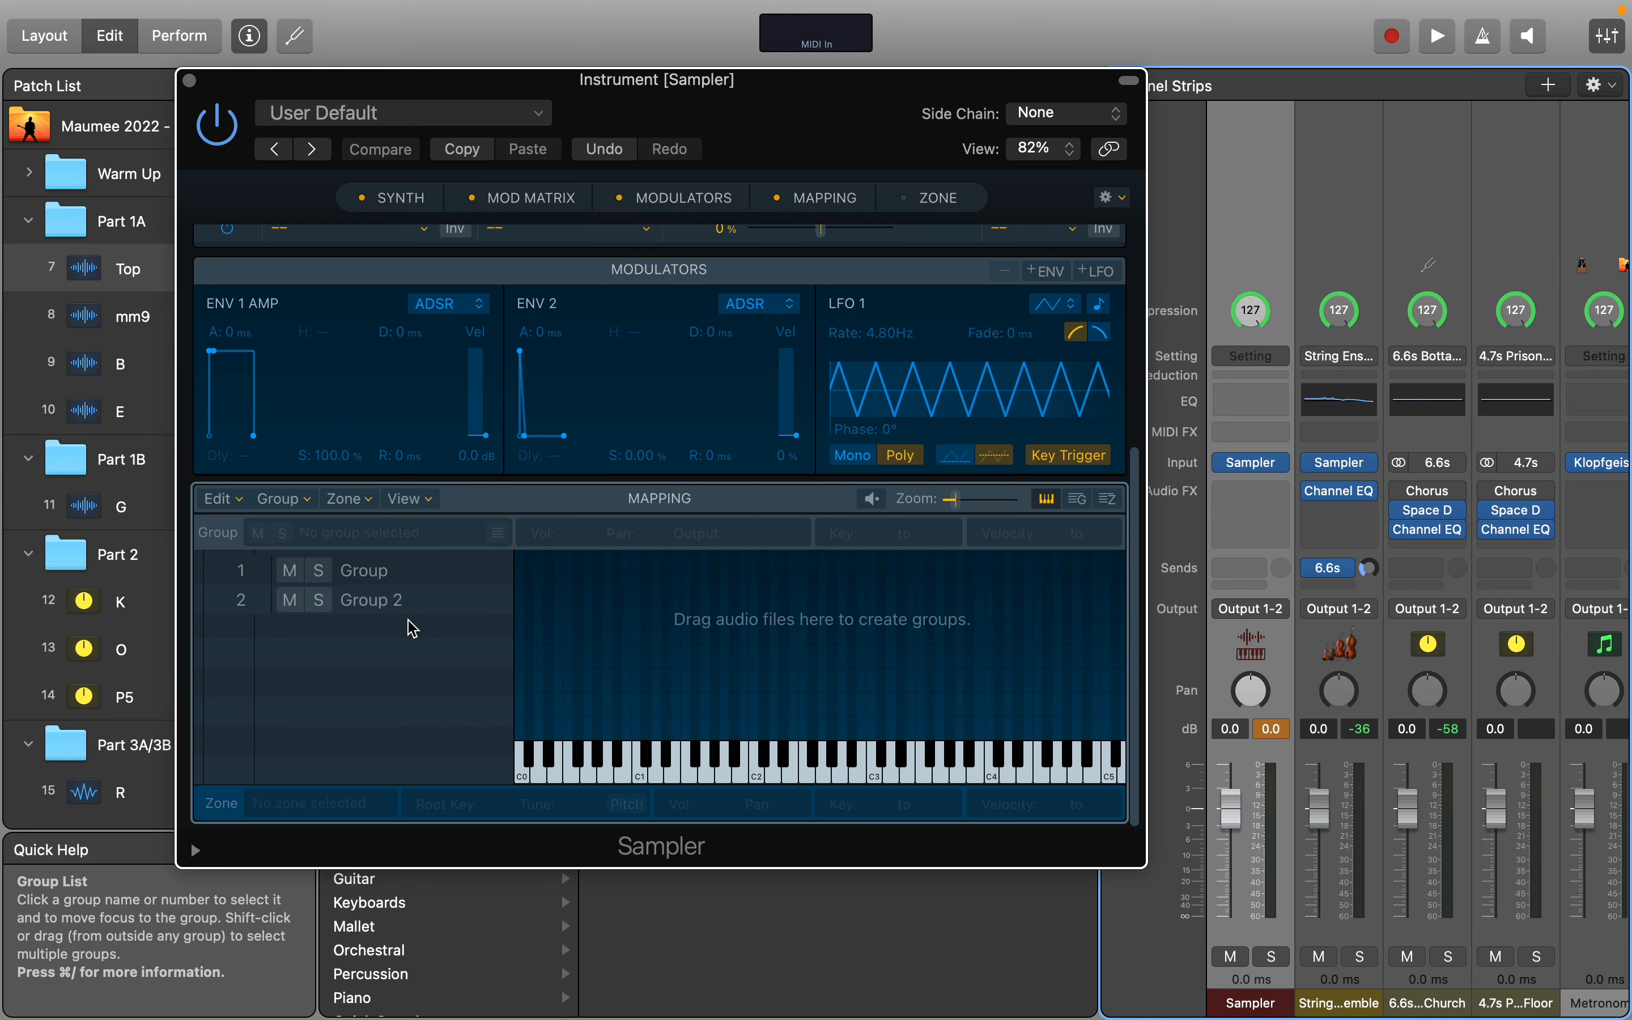
click(402, 606)
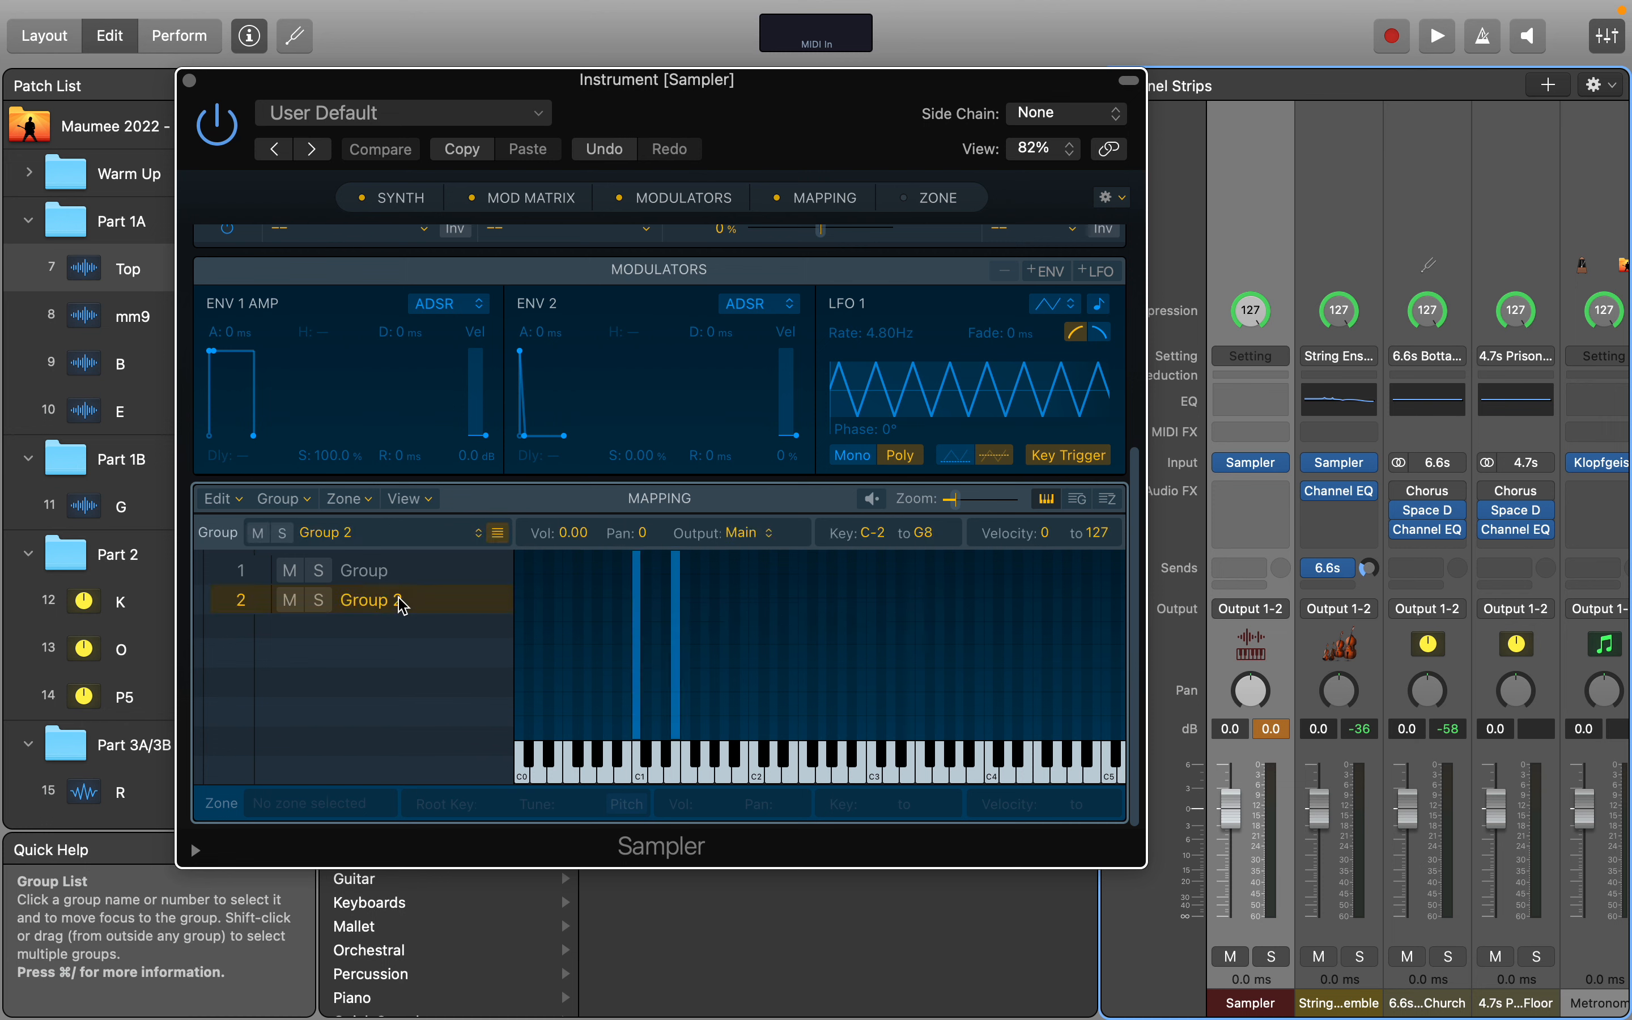
click(432, 581)
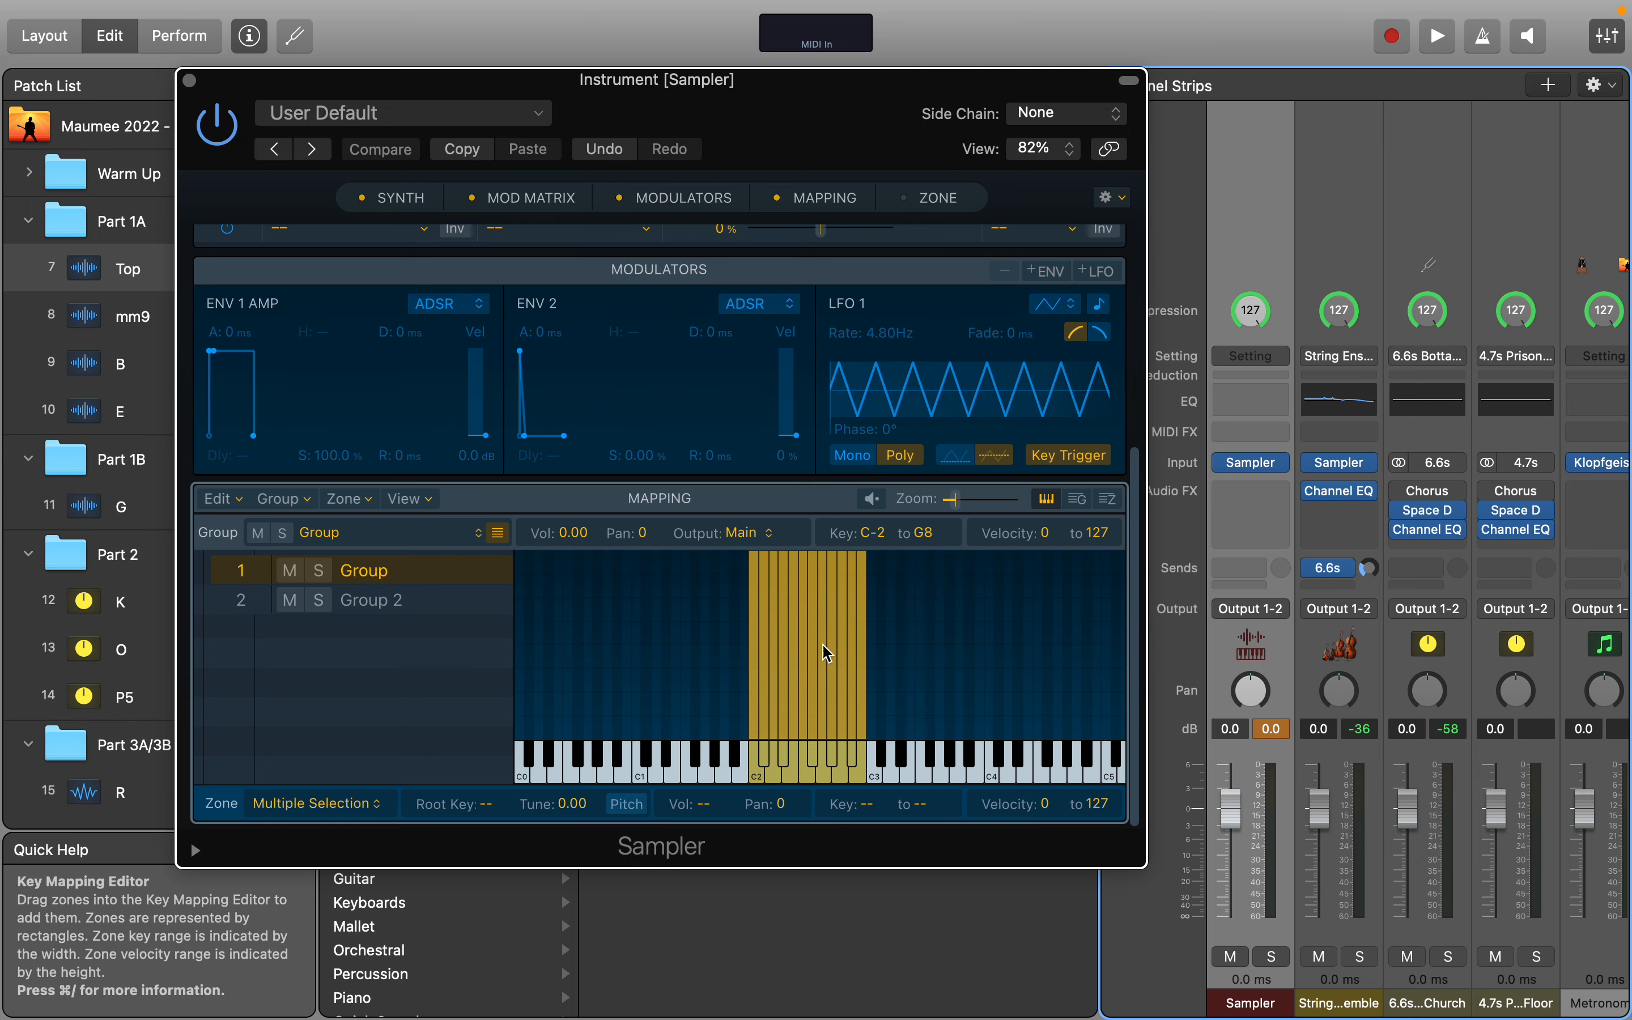
click(1107, 499)
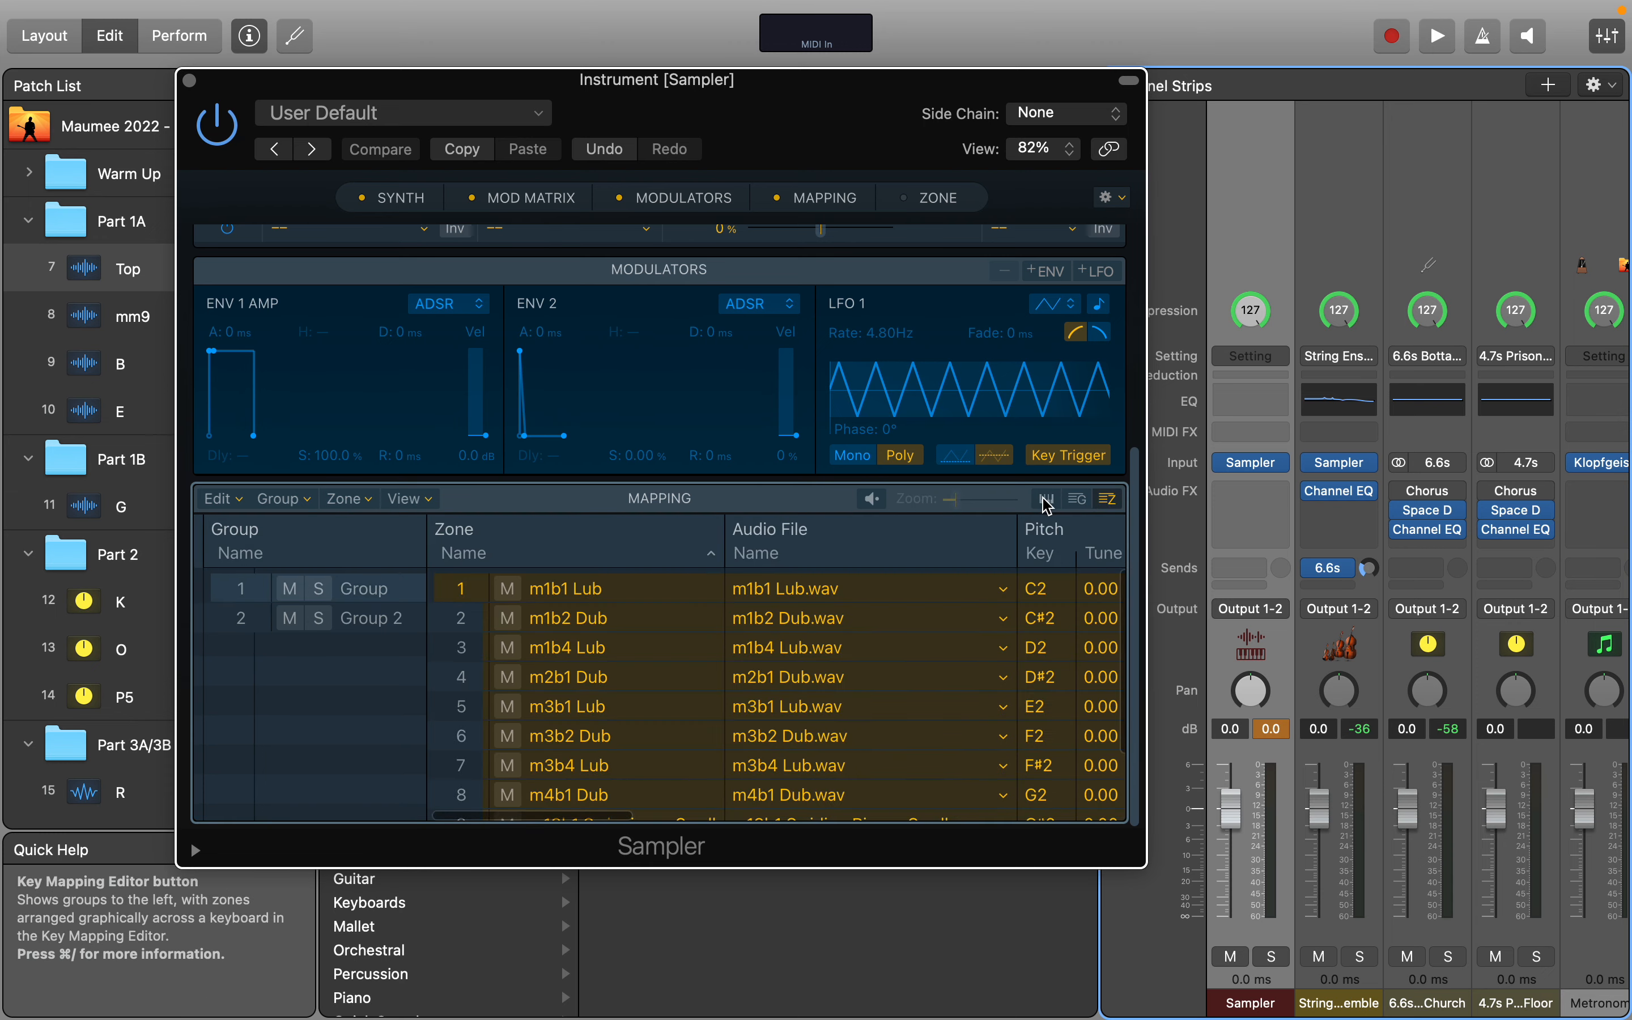
Step: Move Group 2's two zones up an octave to C2 and E2 in the key mapping editor, and compare both groups' zone positions
click(1047, 498)
click(379, 601)
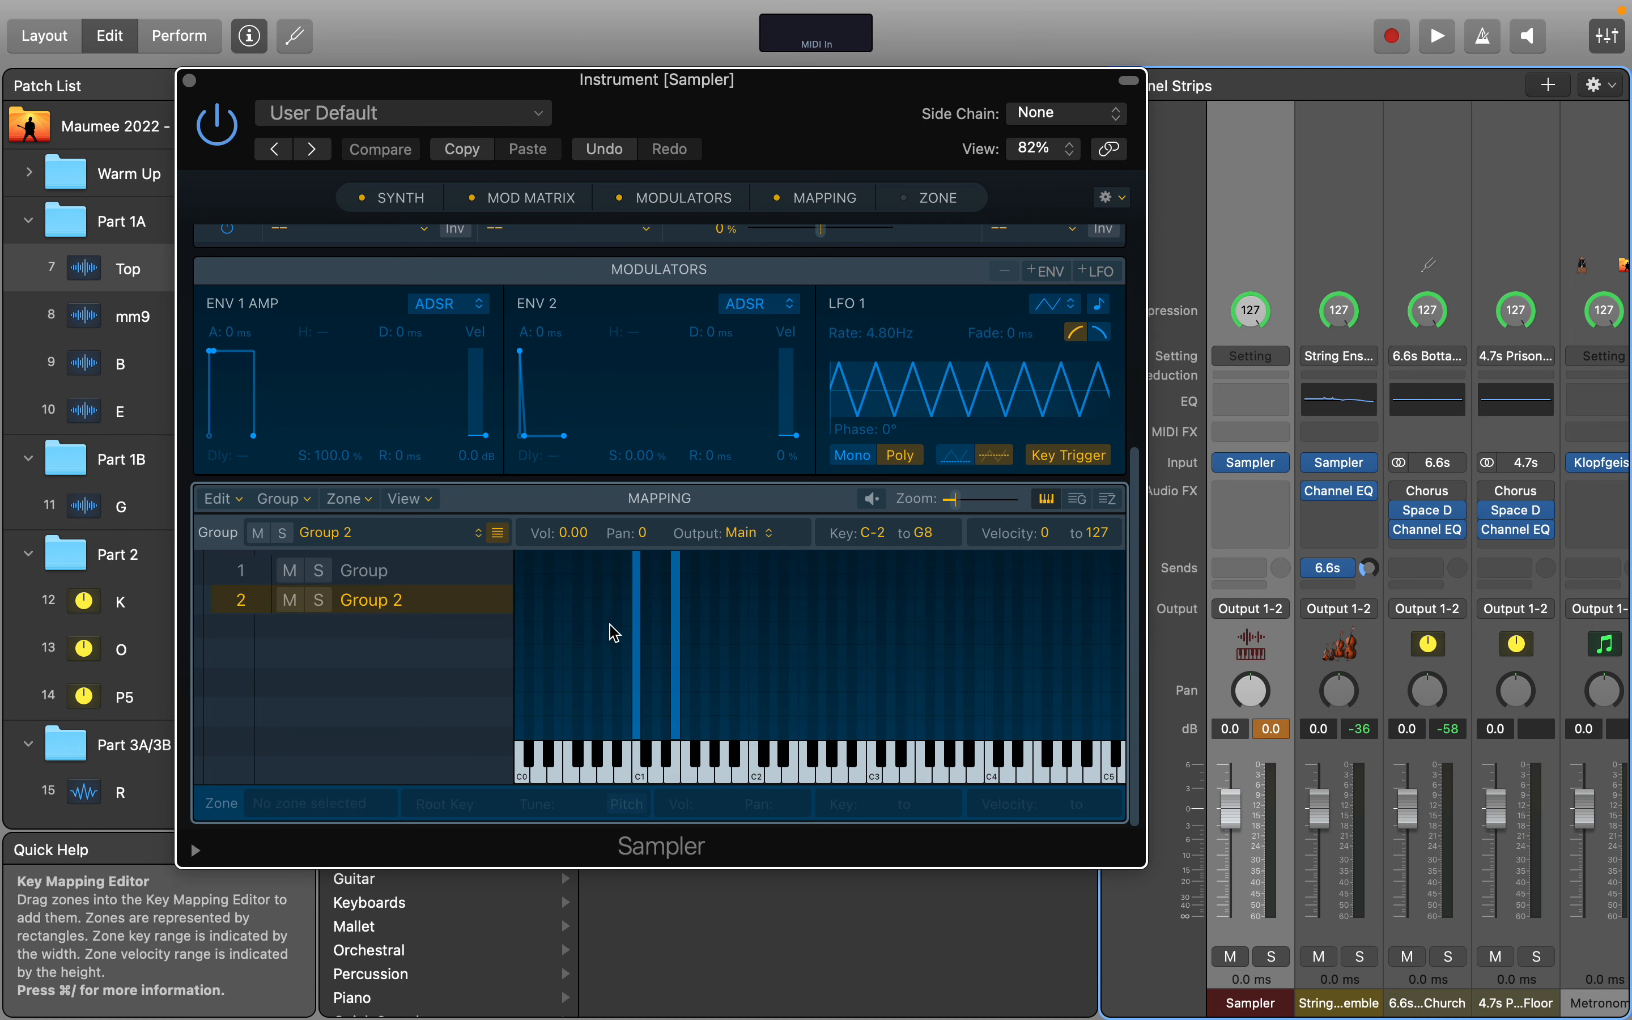
drag(600, 627, 706, 646)
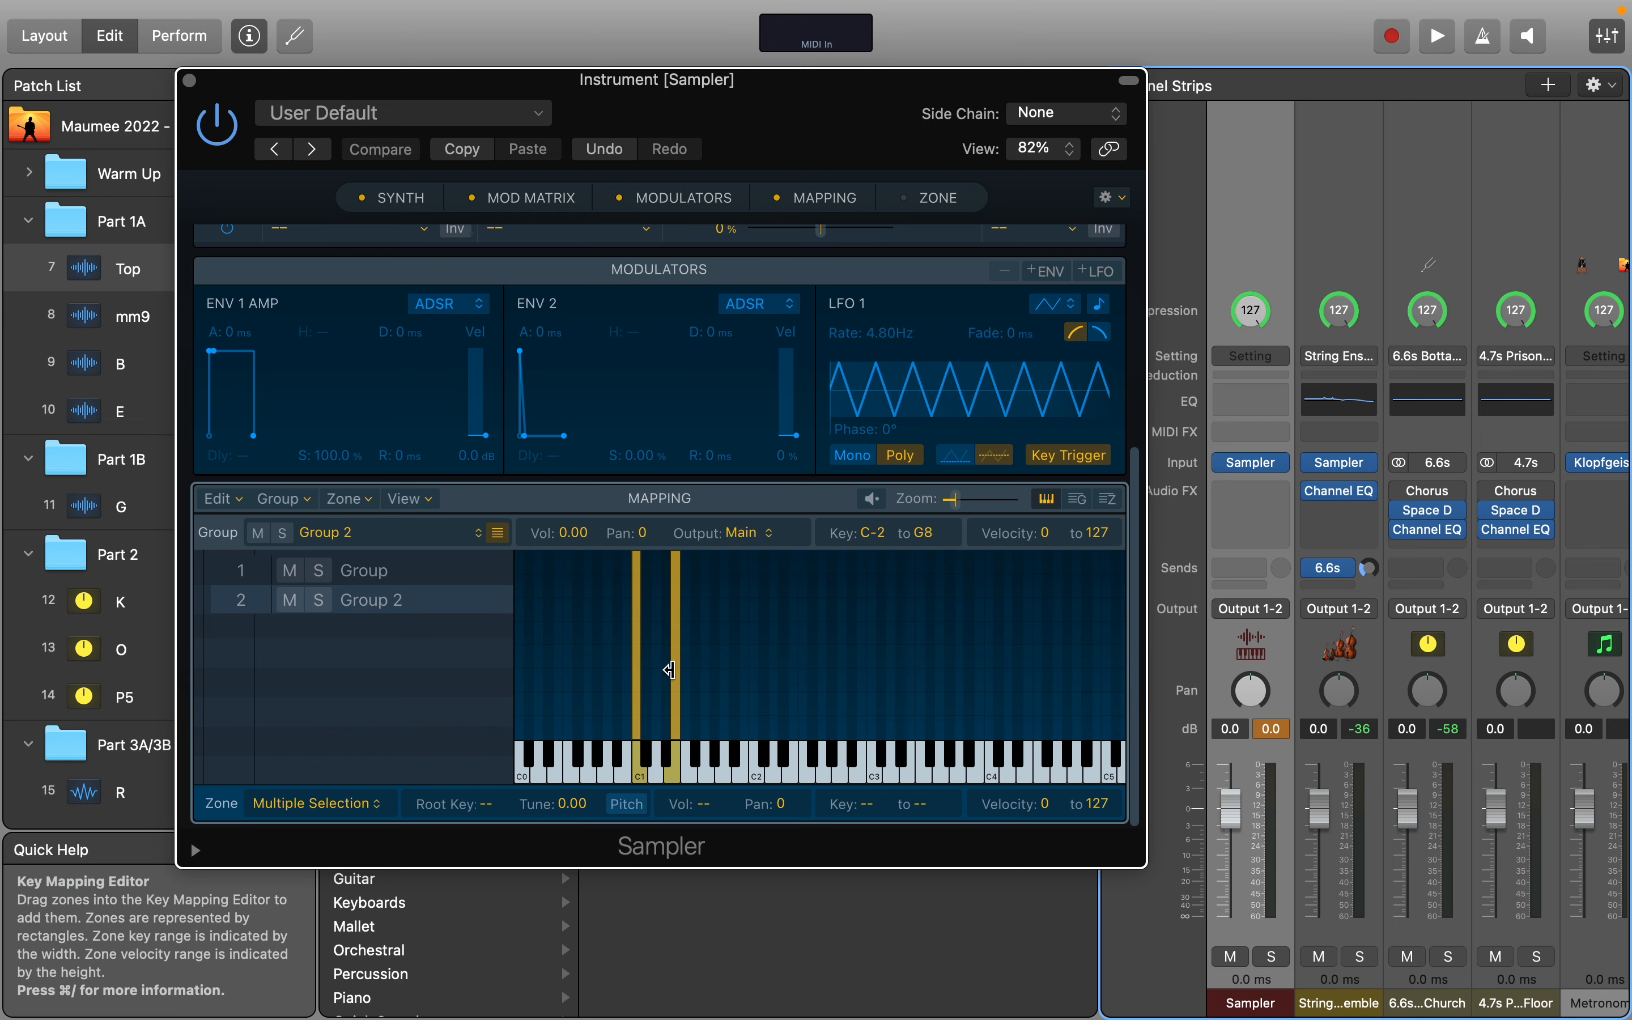
drag(677, 668, 797, 678)
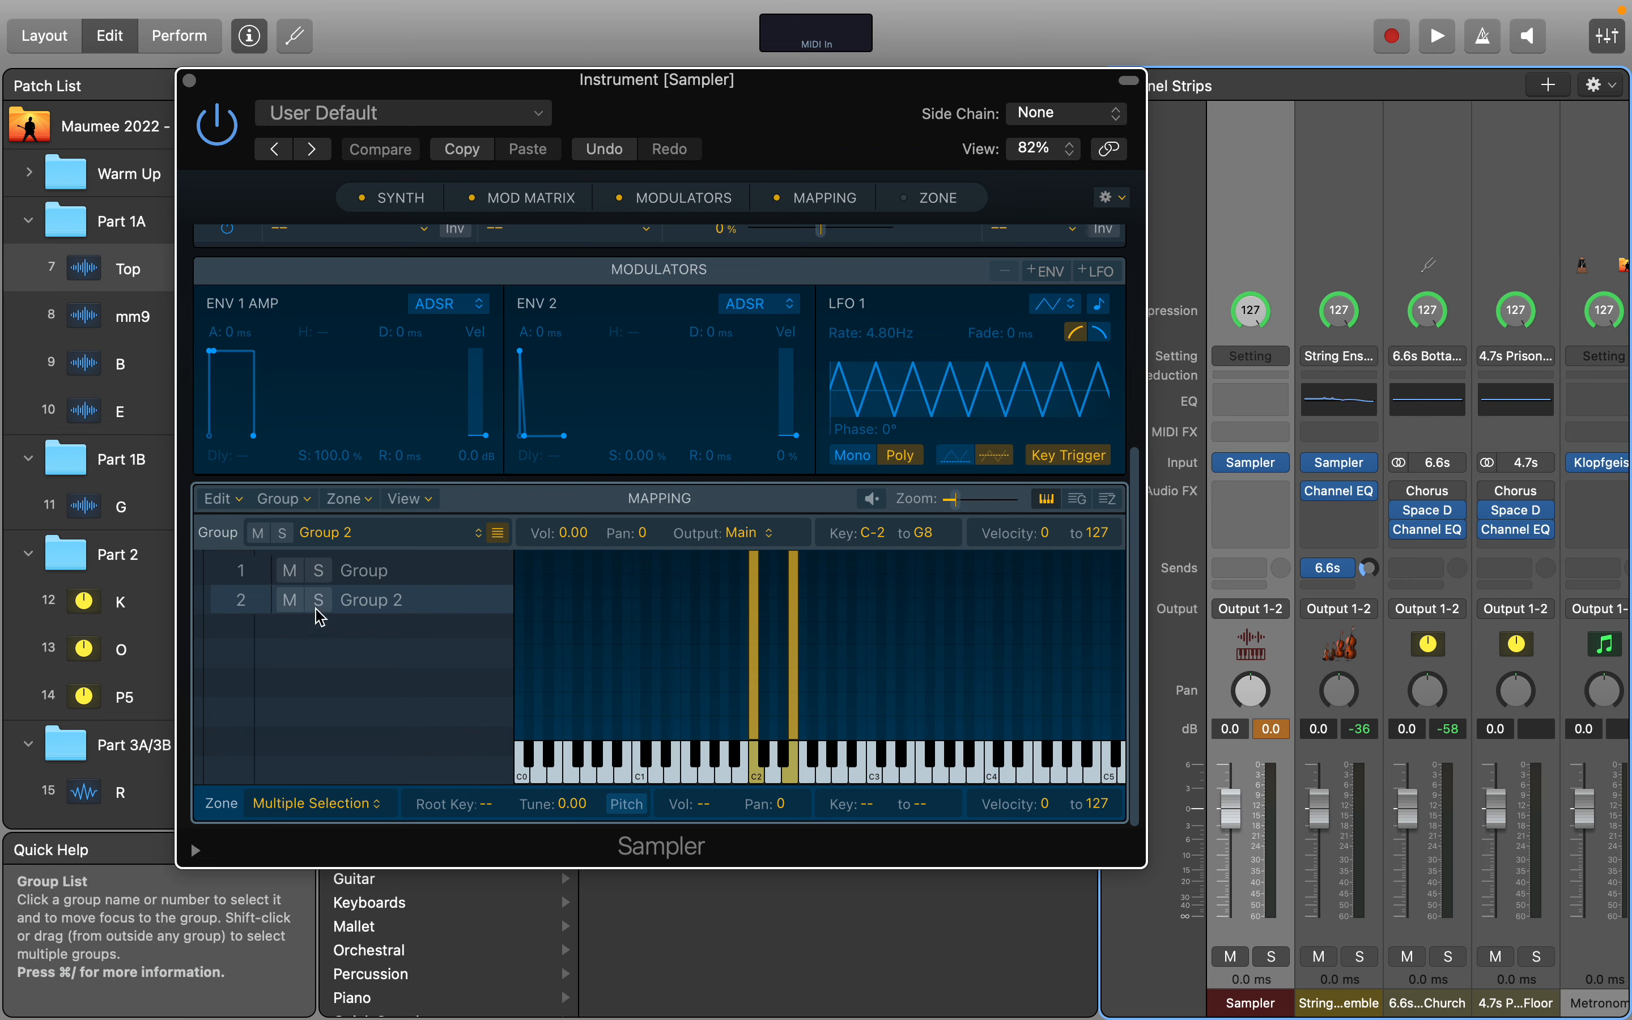
click(370, 571)
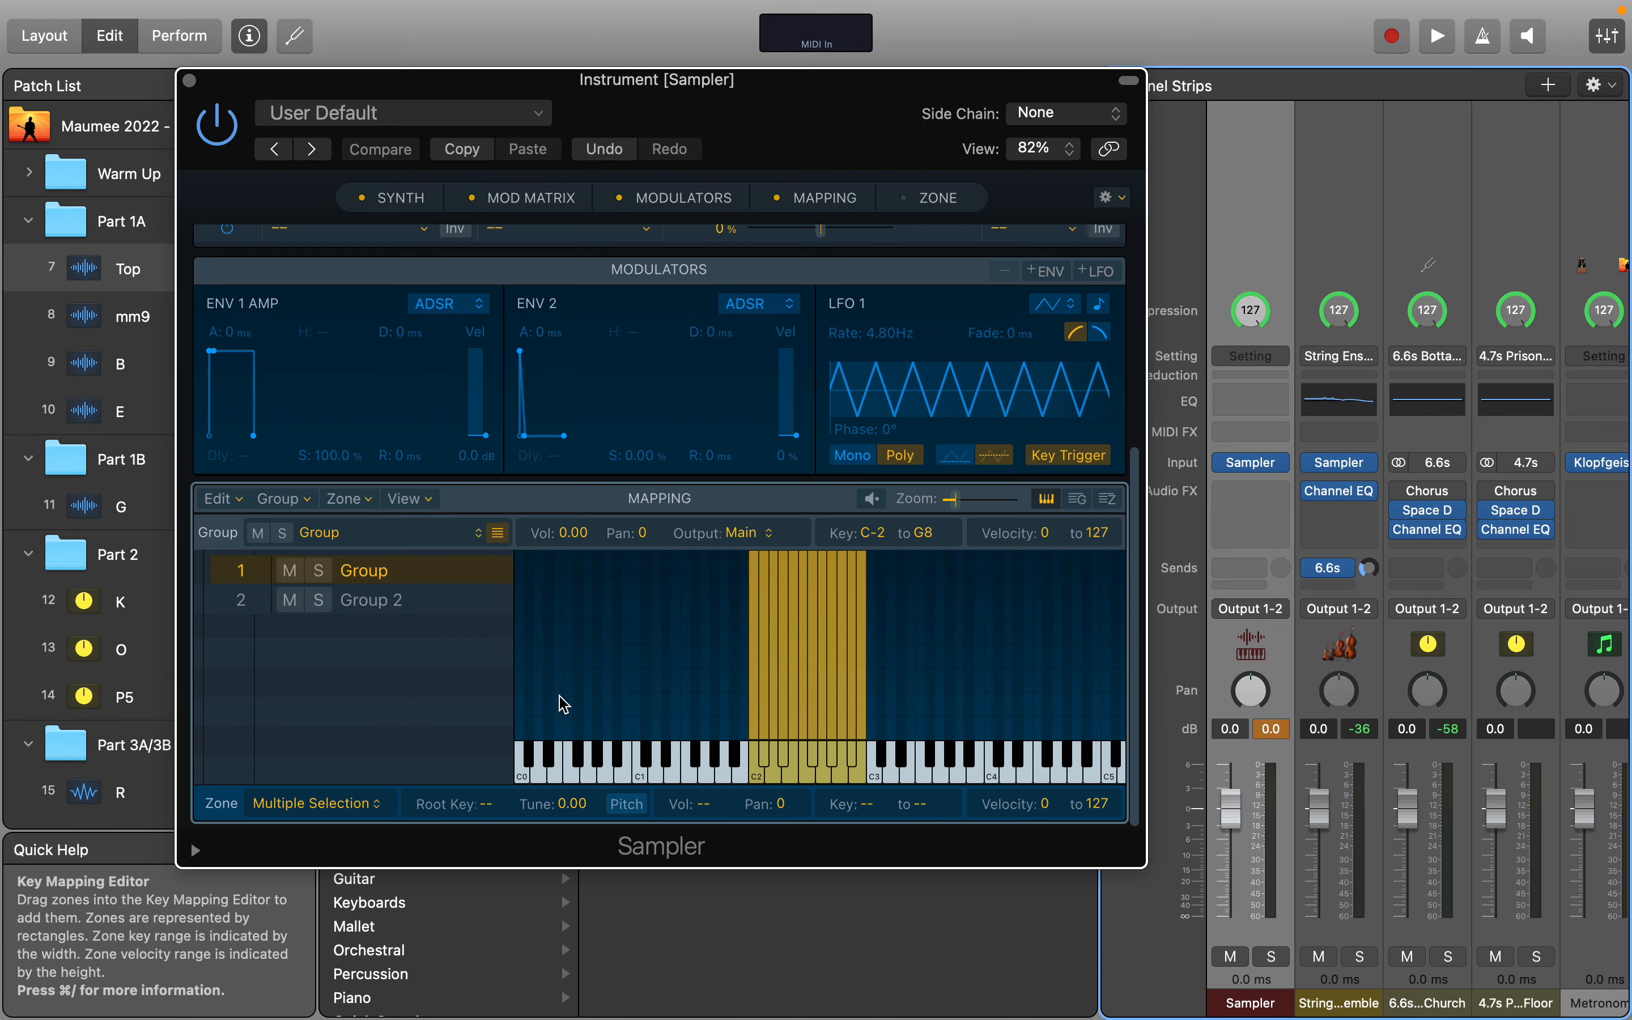
click(452, 601)
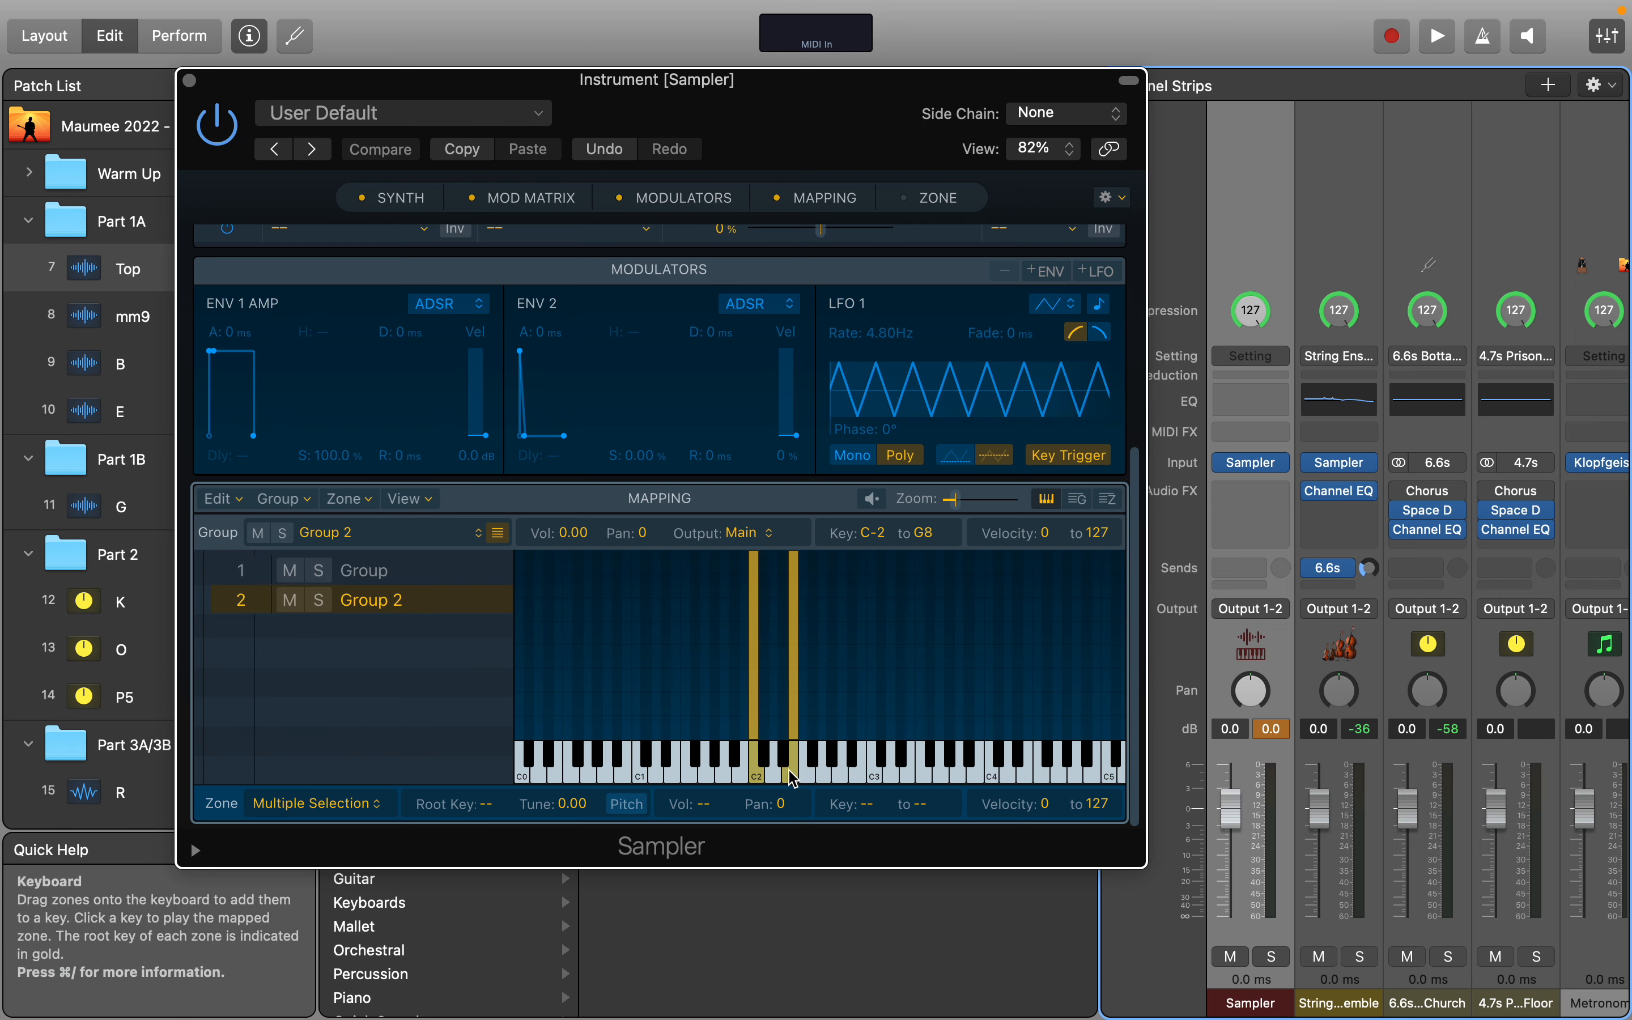
Step: Move the zones of Group and Group 2 back down an octave so both groups start at C1
click(381, 573)
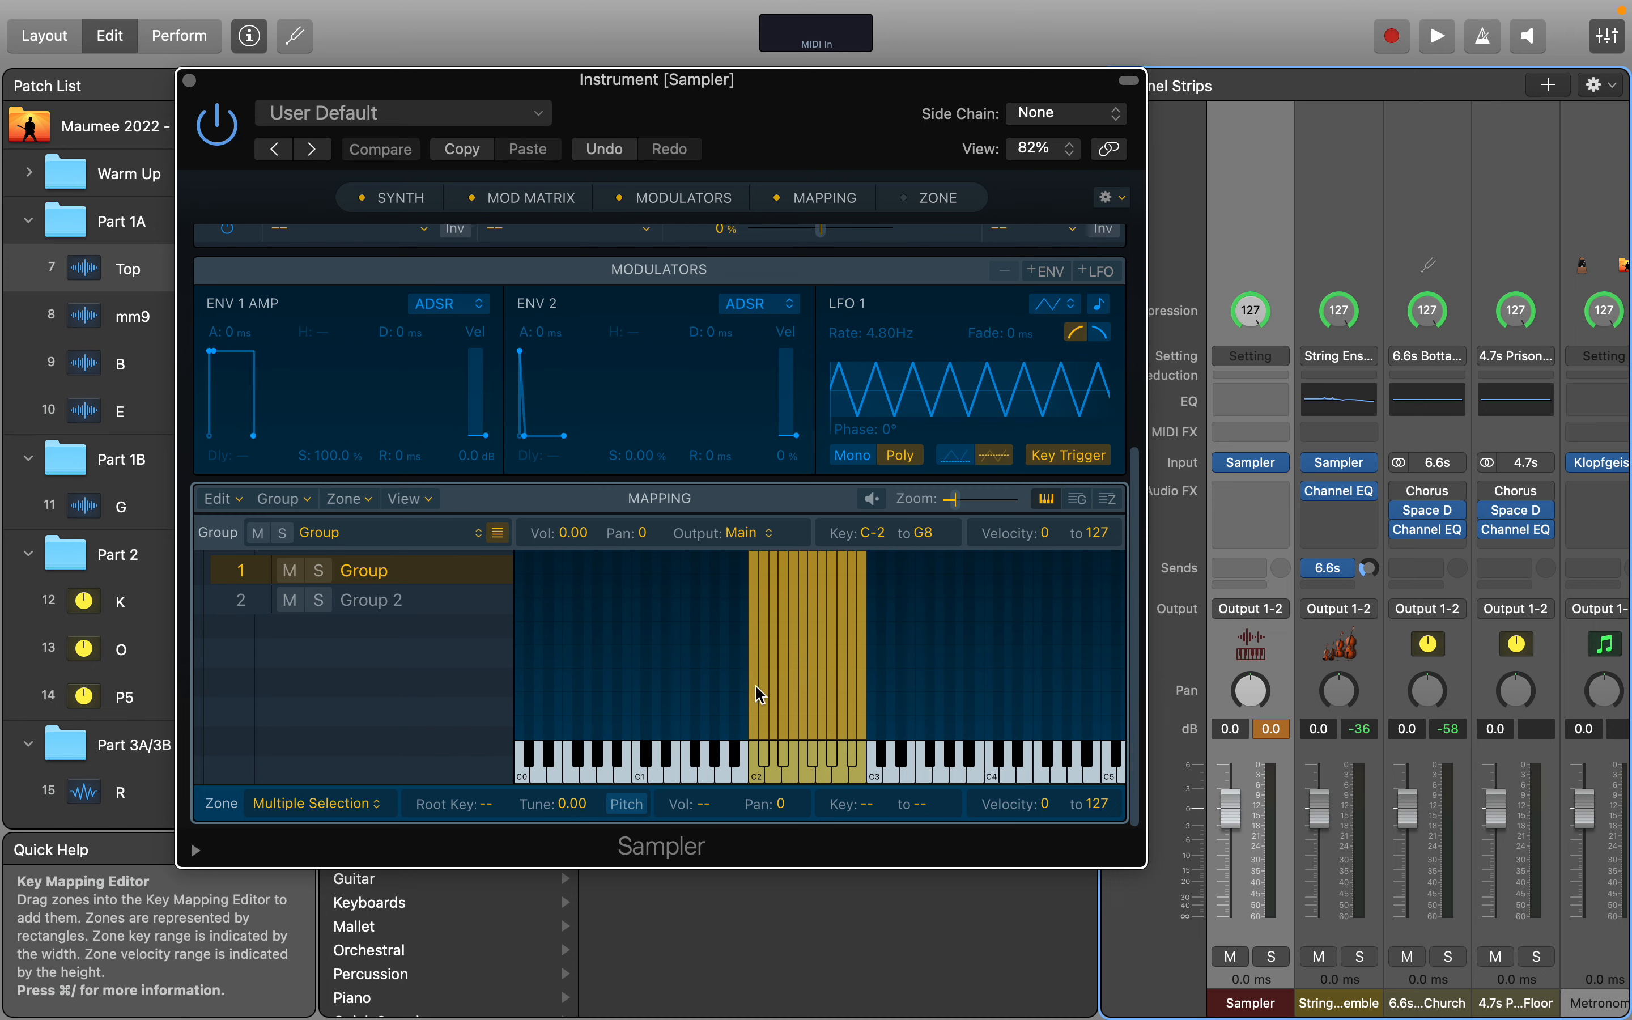
drag(757, 695, 638, 695)
click(379, 599)
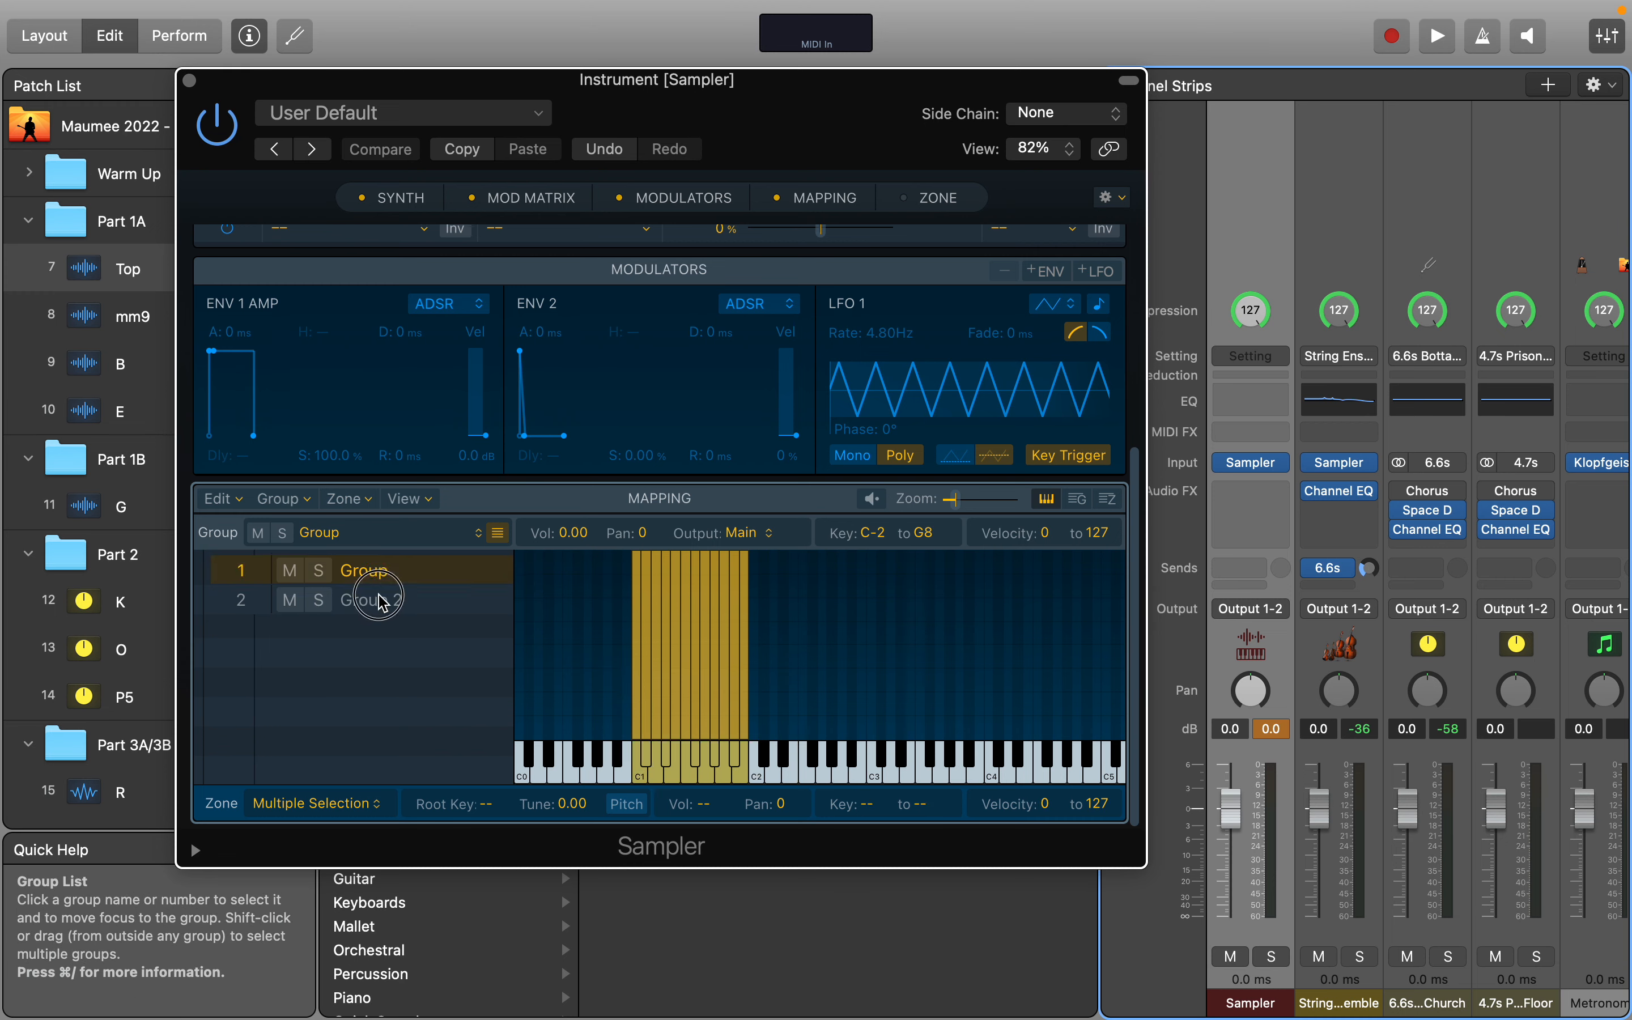
drag(754, 667, 628, 668)
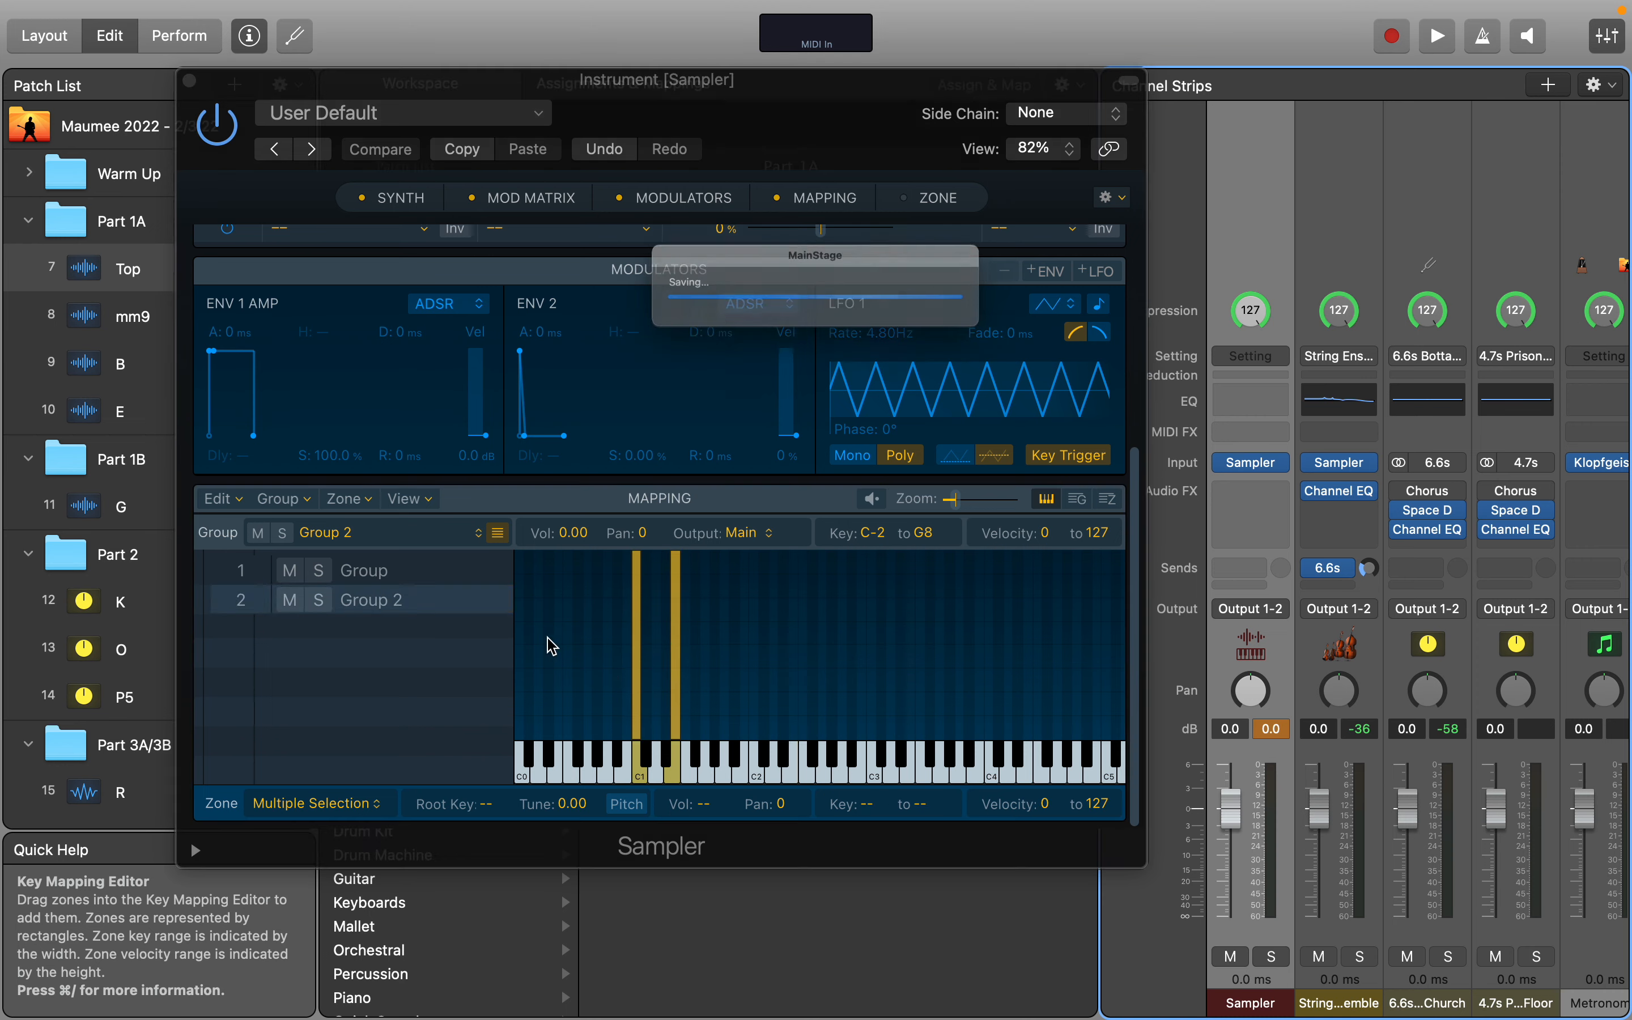
Step: Close the Sampler window and take the Maumee 2022 concert window out of full-screen view
click(191, 81)
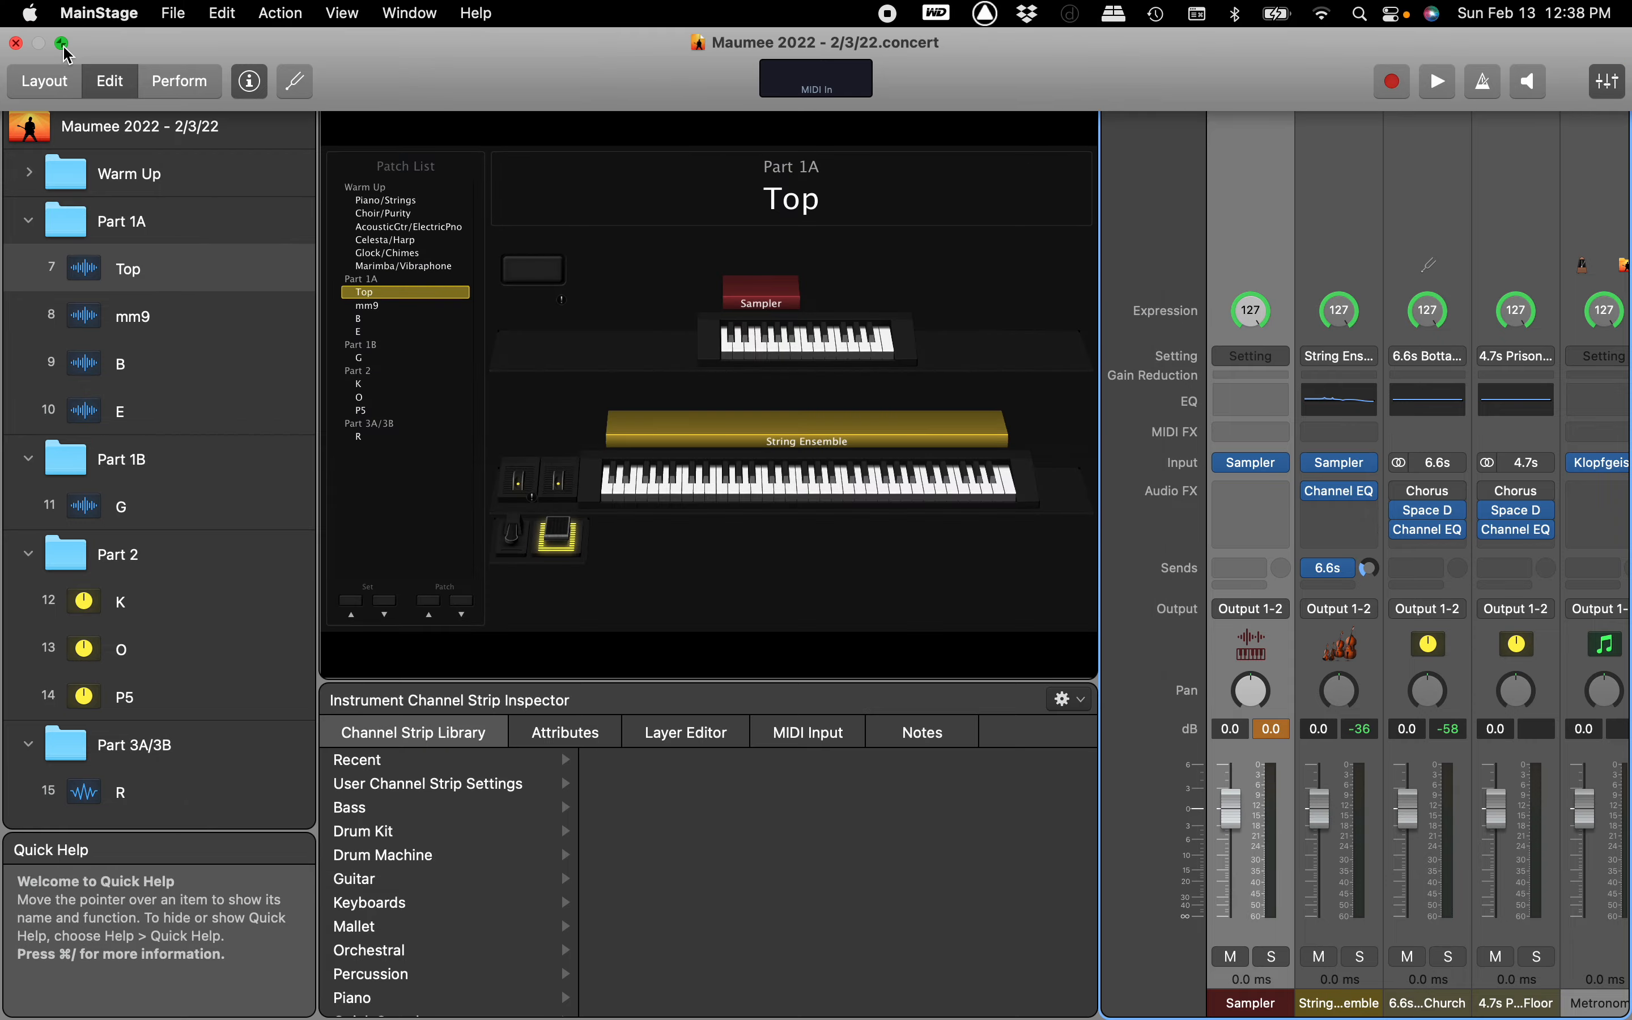
click(66, 54)
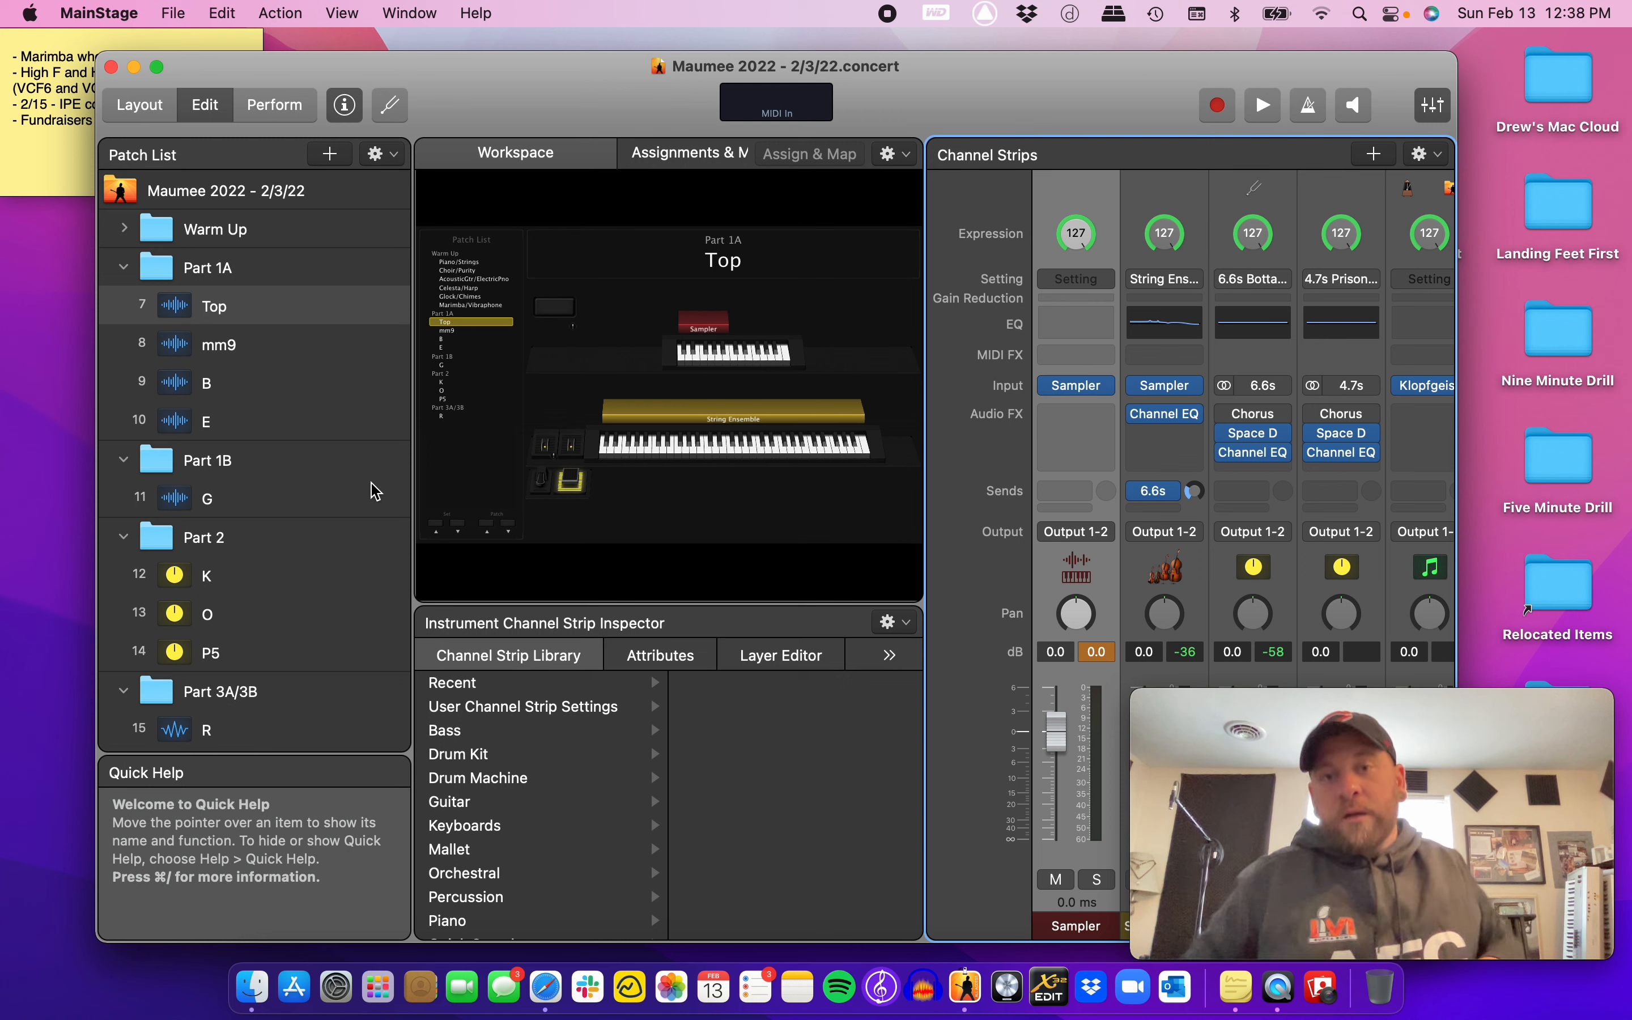